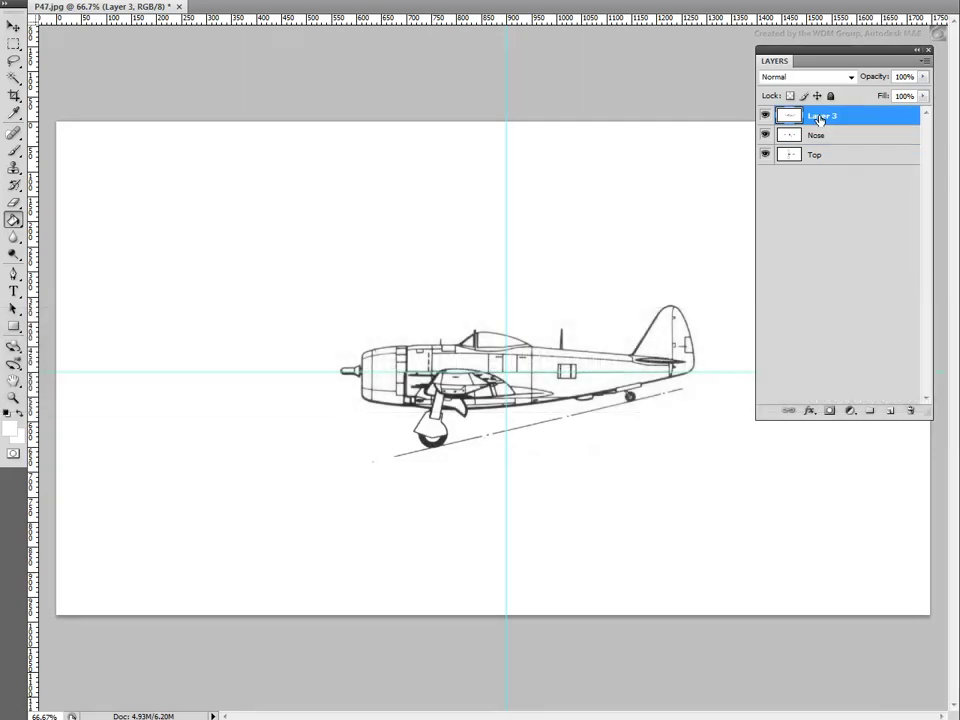
Step: Rename the Layer 3 blueprint layer to 'Side'
{"action": "type", "text": "Sl"}
{"action": "type", "text": "de"}
{"action": "key", "text": "Return"}
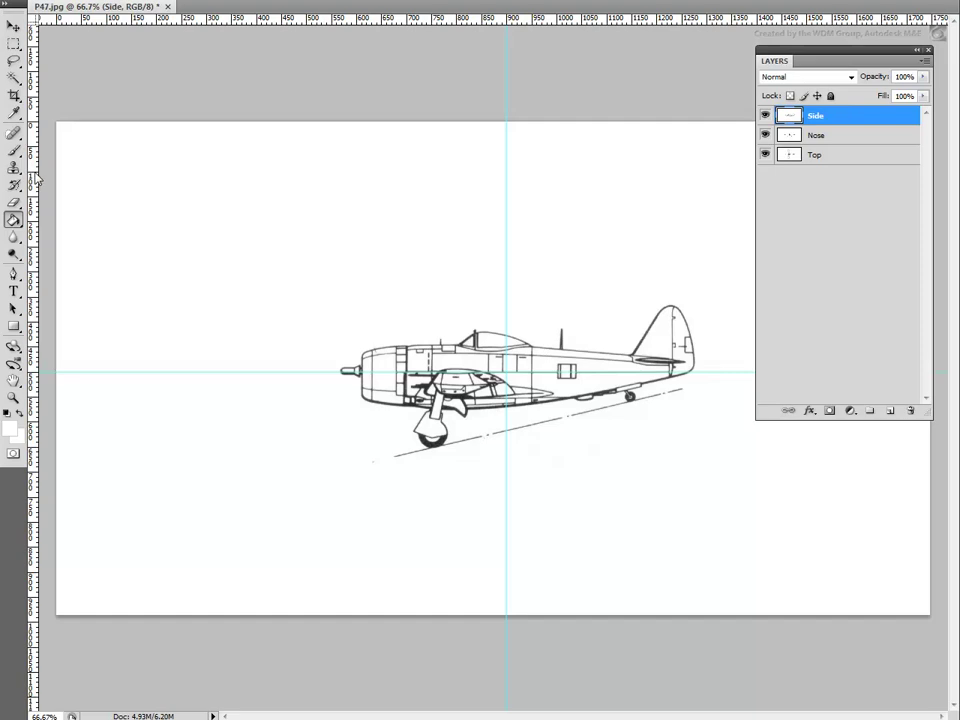
Step: Add vertical guides left and right of the plane and horizontal guides at top and bottom, shifting the left one
{"action": "left_click_drag", "start_coordinate": [38, 178], "coordinate": [306, 162]}
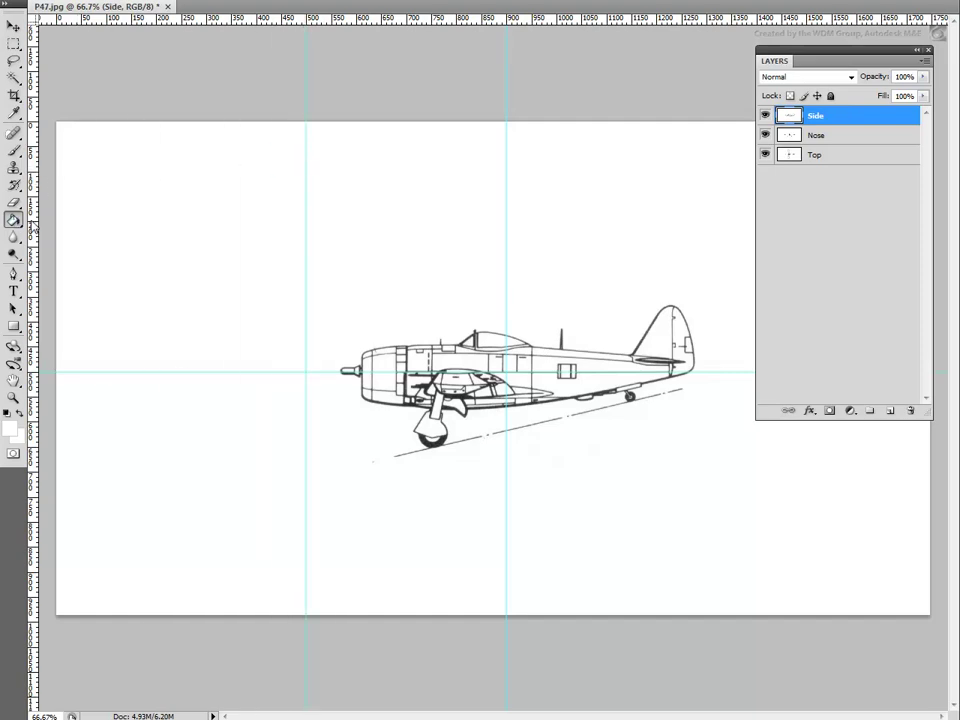
{"action": "left_click_drag", "start_coordinate": [33, 229], "coordinate": [730, 209]}
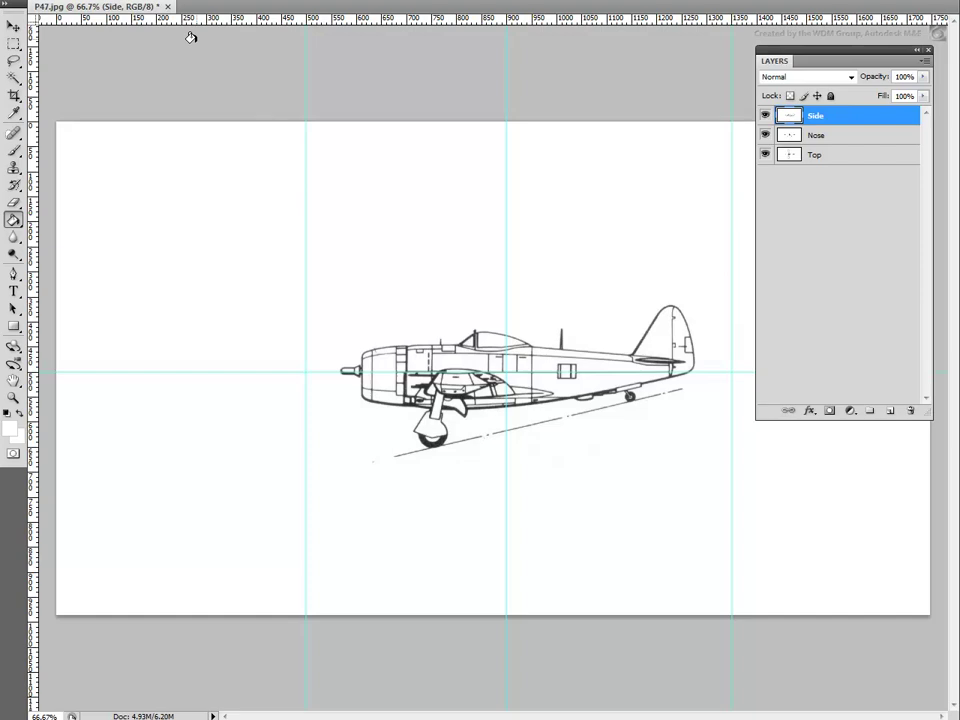
{"action": "left_click_drag", "start_coordinate": [209, 26], "coordinate": [209, 147]}
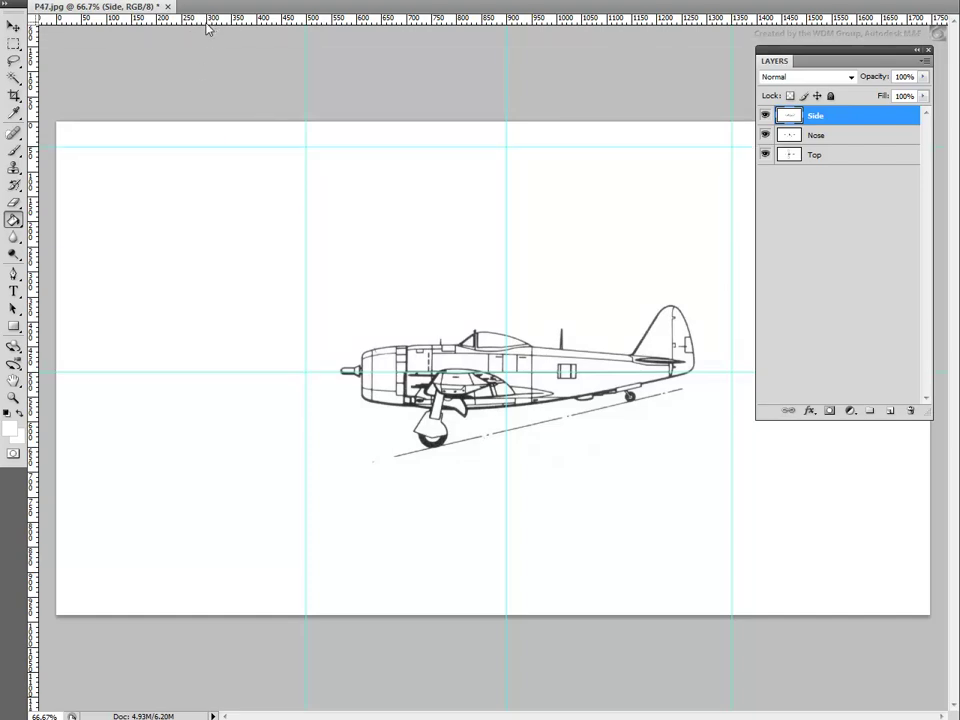
{"action": "left_click_drag", "start_coordinate": [208, 28], "coordinate": [182, 598]}
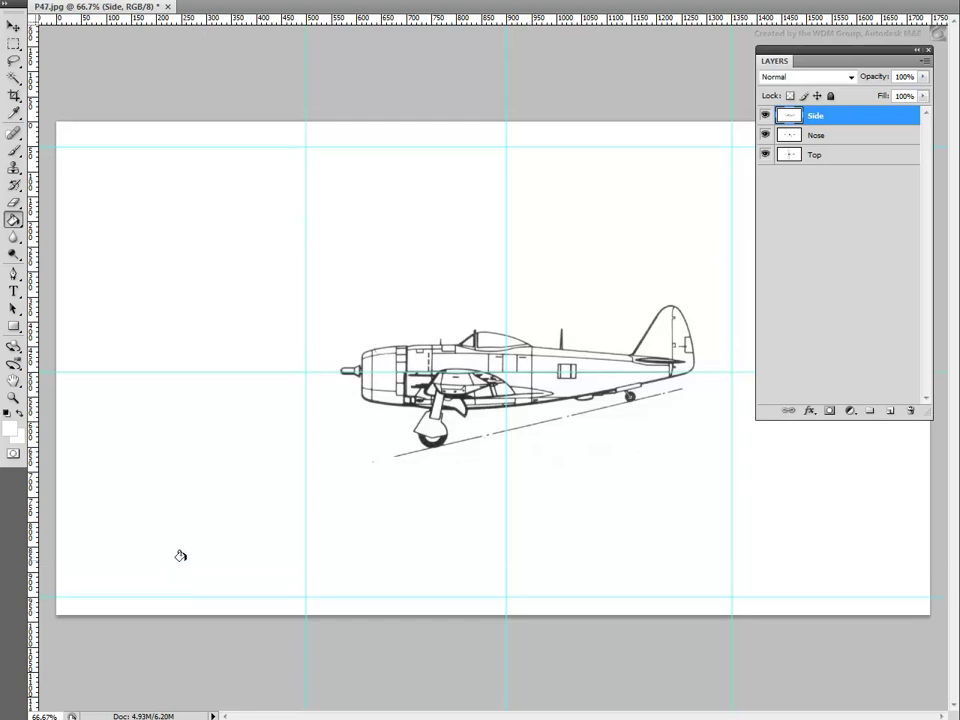
{"action": "key", "text": "v"}
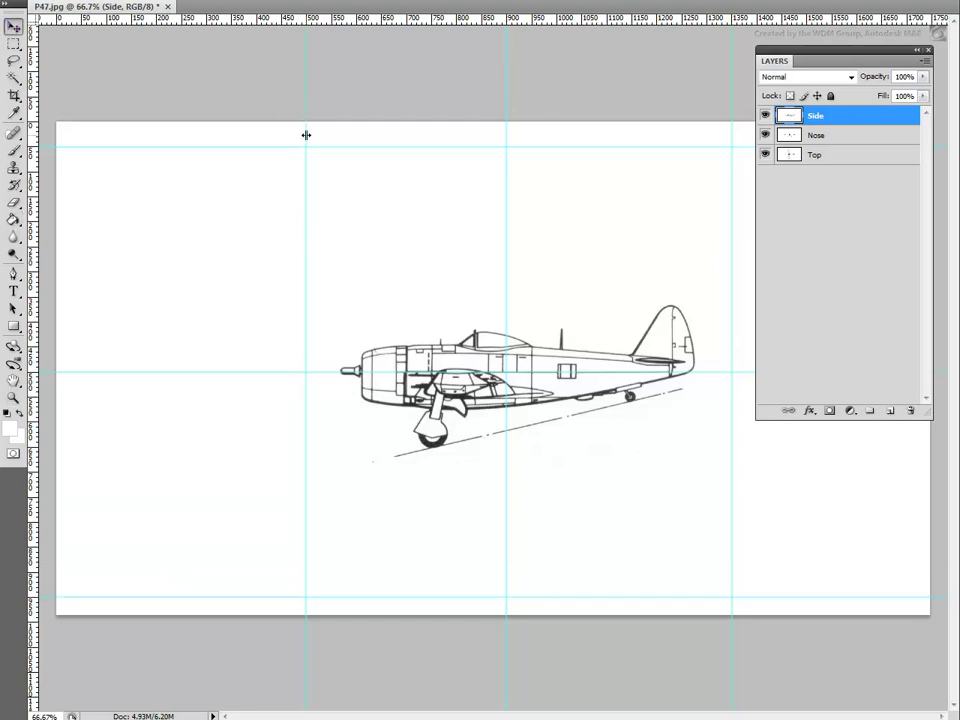
{"action": "left_click_drag", "start_coordinate": [306, 134], "coordinate": [282, 128]}
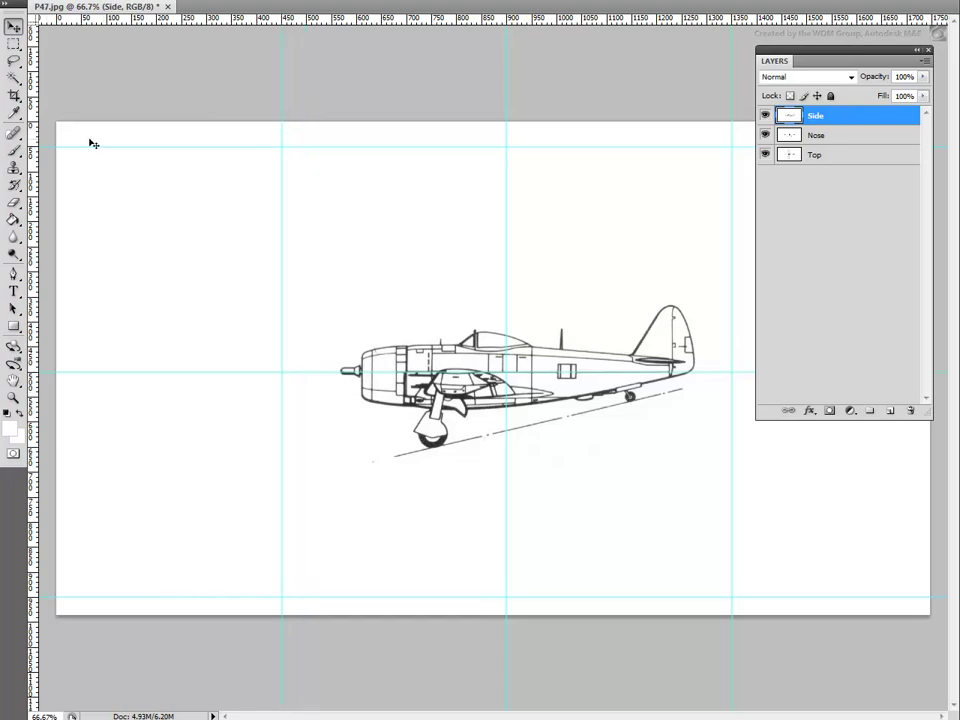
Step: Zoom in and nudge the left and right vertical guides onto exact pixel positions
{"action": "left_click", "coordinate": [14, 398]}
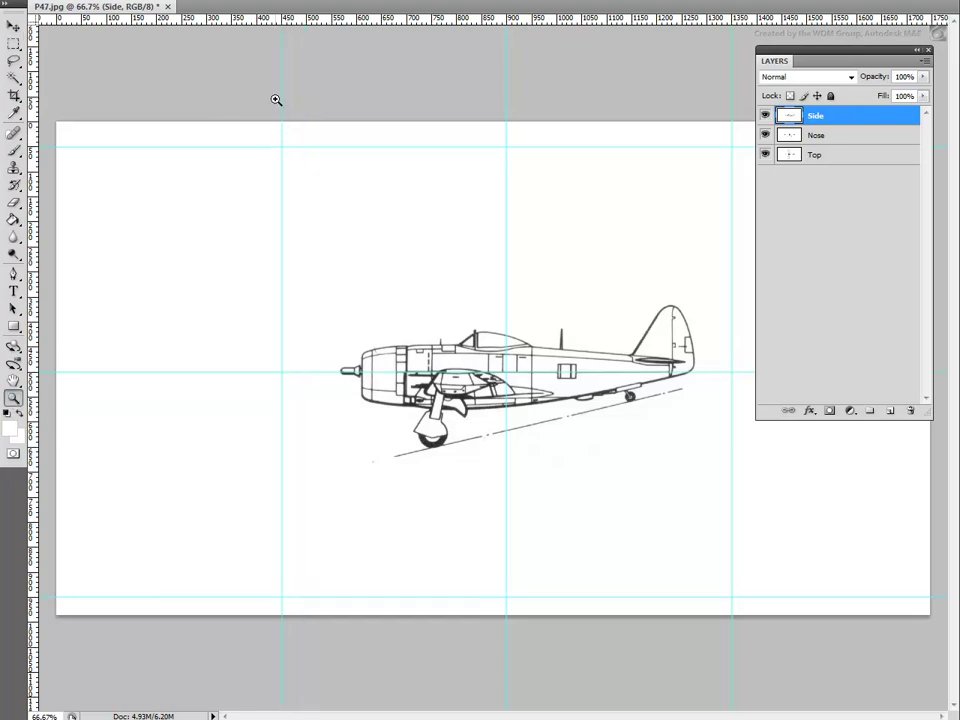
{"action": "left_click_drag", "start_coordinate": [251, 167], "coordinate": [315, 109]}
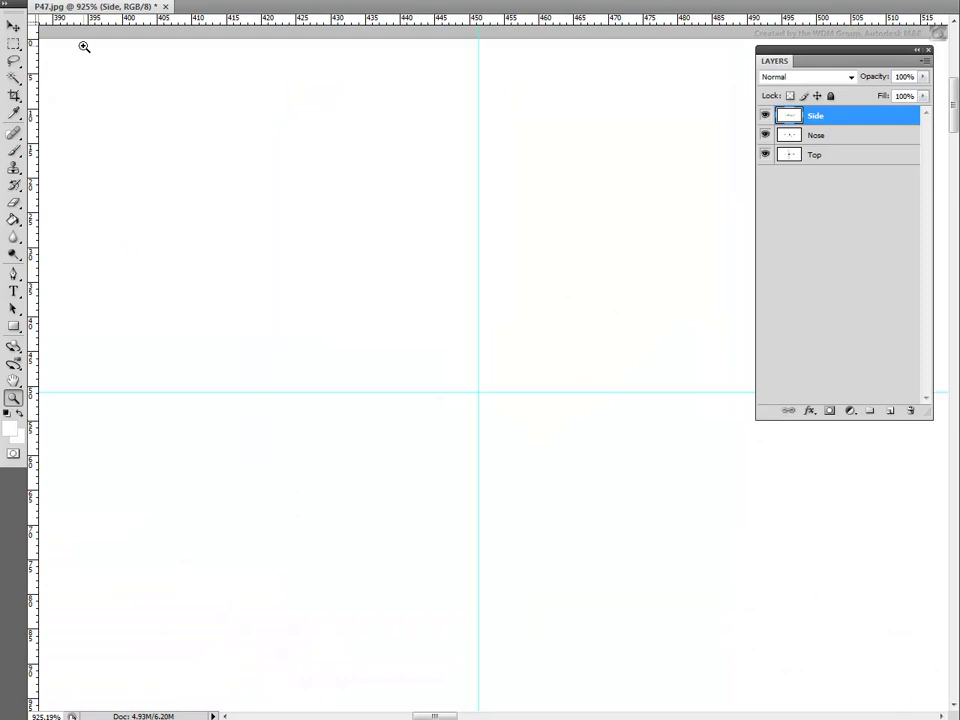
{"action": "left_click", "coordinate": [13, 25]}
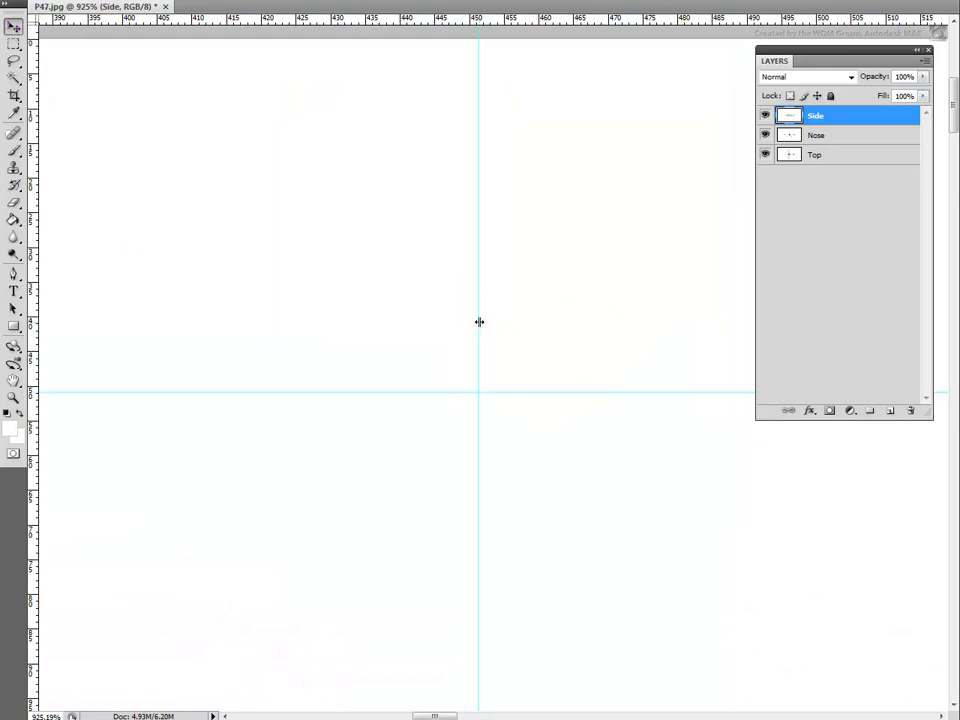
{"action": "left_click_drag", "start_coordinate": [479, 321], "coordinate": [470, 318]}
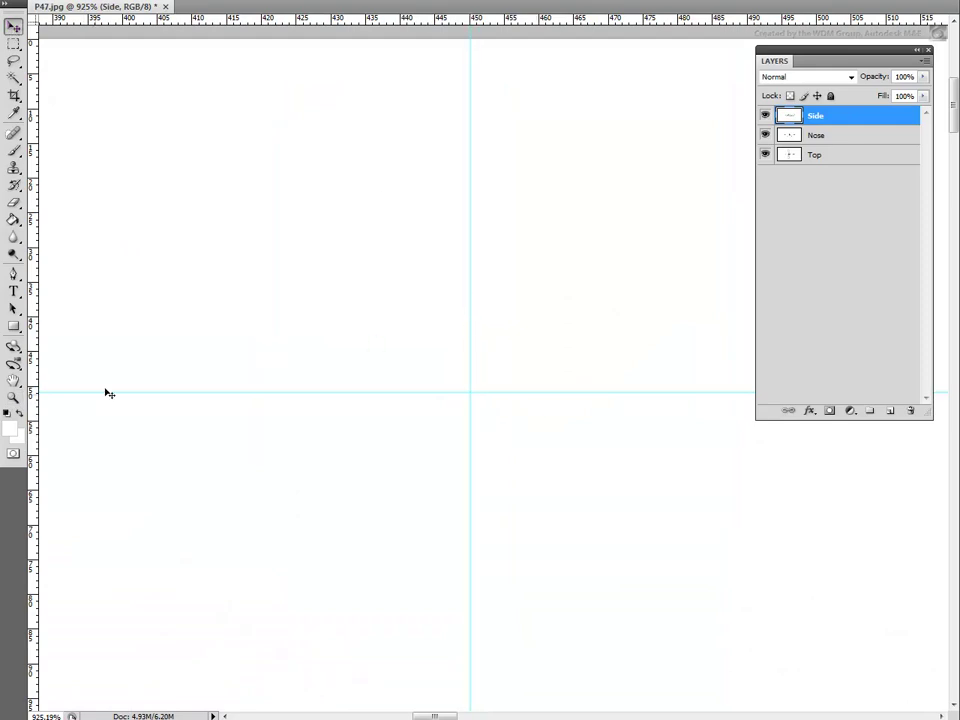
{"action": "double_click", "coordinate": [14, 398]}
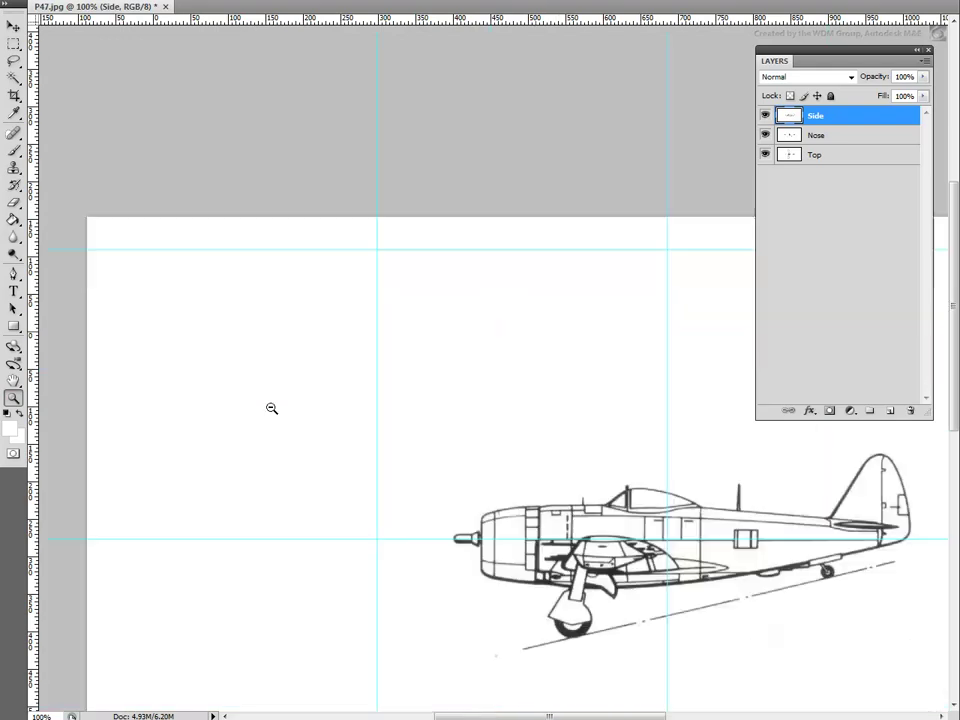
{"action": "left_click", "coordinate": [271, 408], "text": "alt"}
{"action": "left_click_drag", "start_coordinate": [711, 161], "coordinate": [744, 121]}
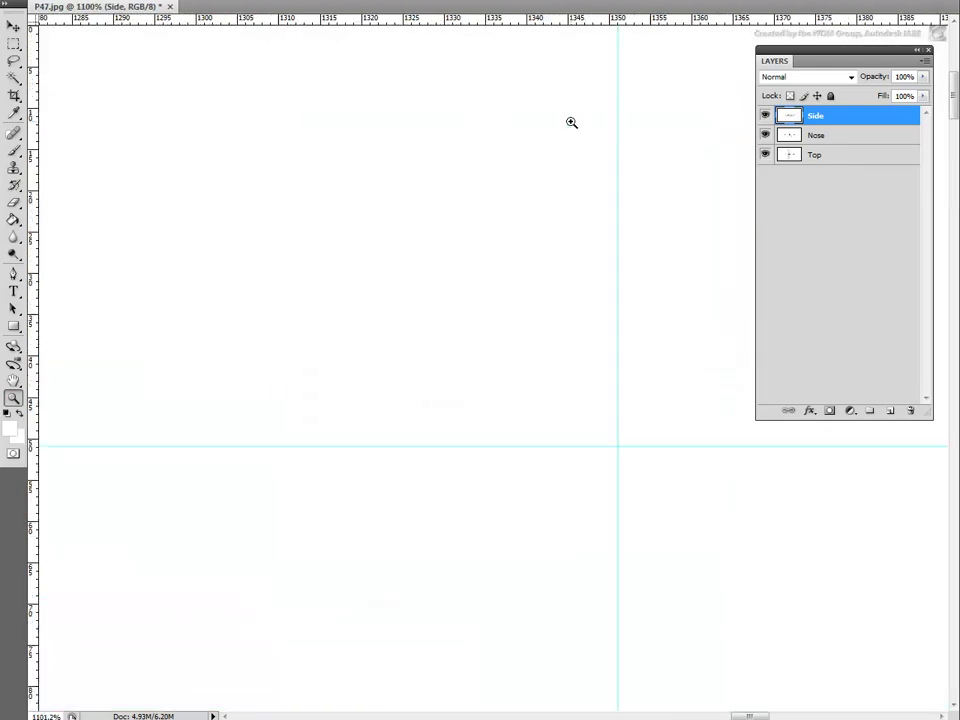
{"action": "left_click", "coordinate": [13, 26]}
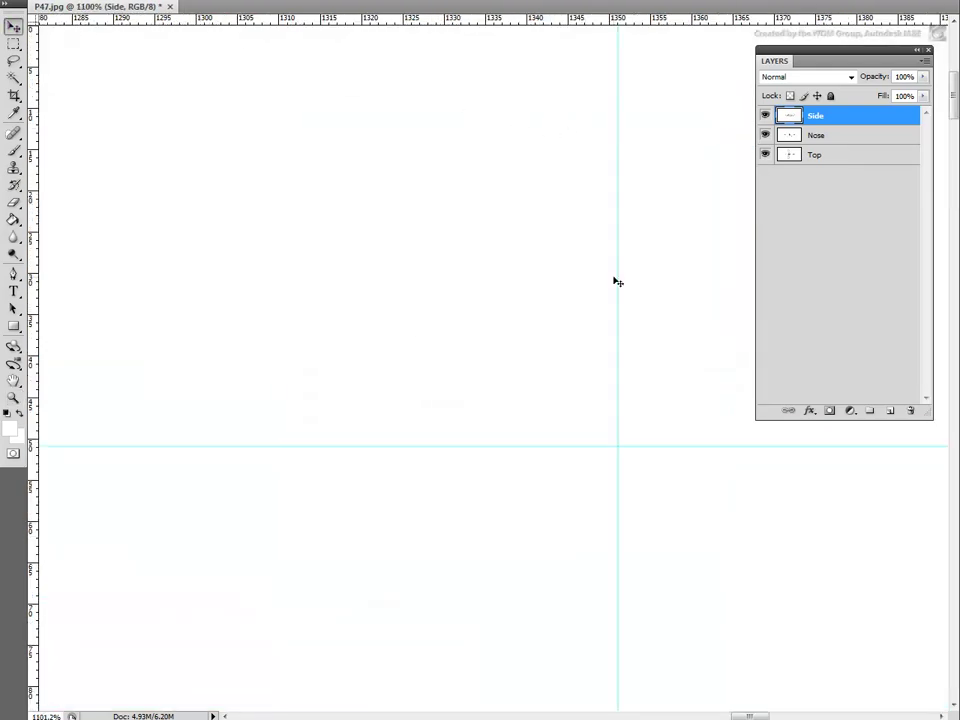
{"action": "left_click_drag", "start_coordinate": [618, 272], "coordinate": [610, 269]}
{"action": "double_click", "coordinate": [13, 397]}
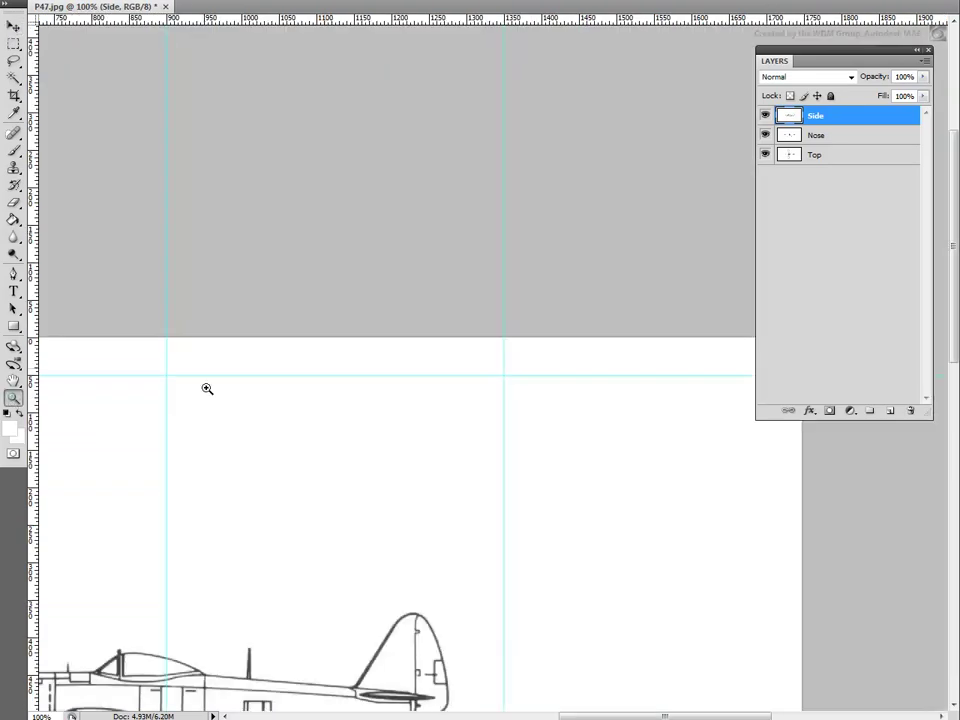
{"action": "left_click", "coordinate": [233, 437], "text": "alt"}
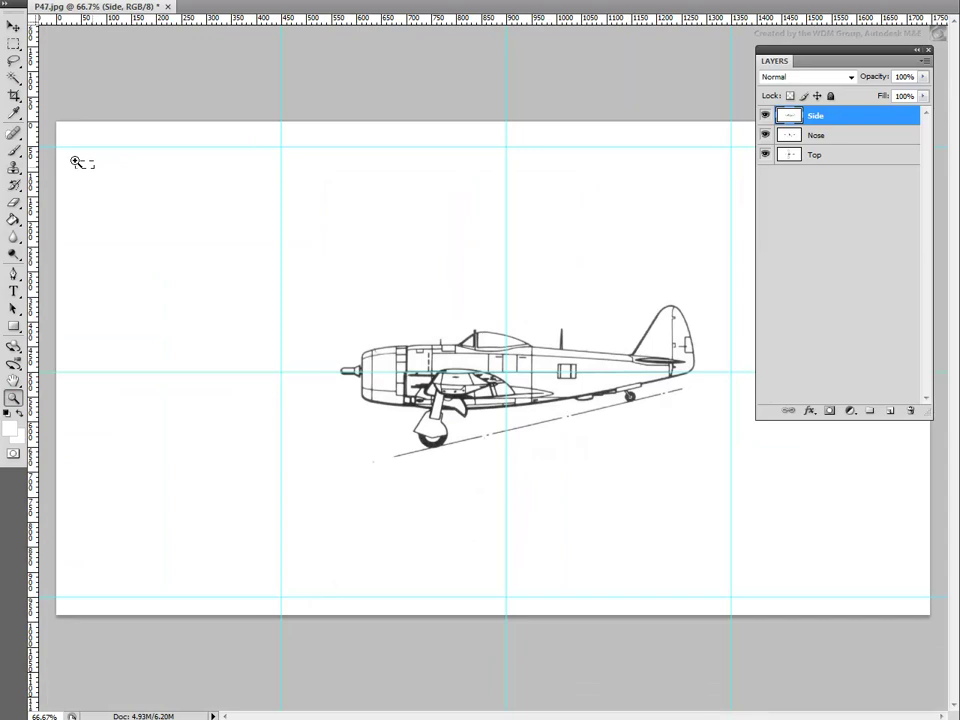
Step: Zoom in on the top and bottom guides, align them precisely, then zoom back out
{"action": "left_click_drag", "start_coordinate": [44, 137], "coordinate": [56, 148]}
{"action": "left_click", "coordinate": [13, 25]}
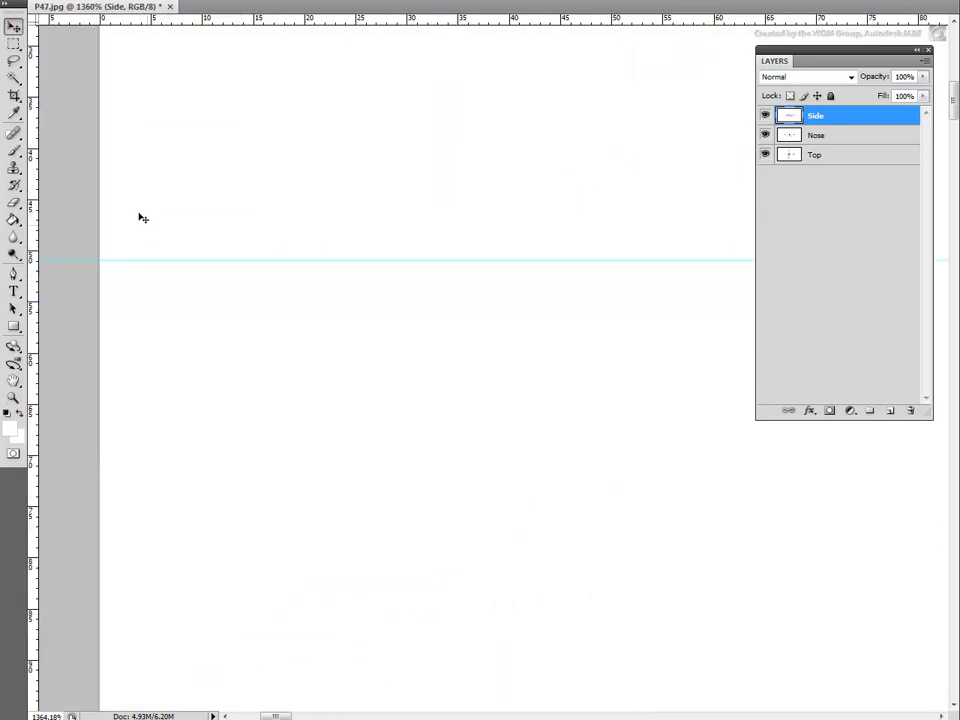
{"action": "left_click_drag", "start_coordinate": [155, 261], "coordinate": [154, 251]}
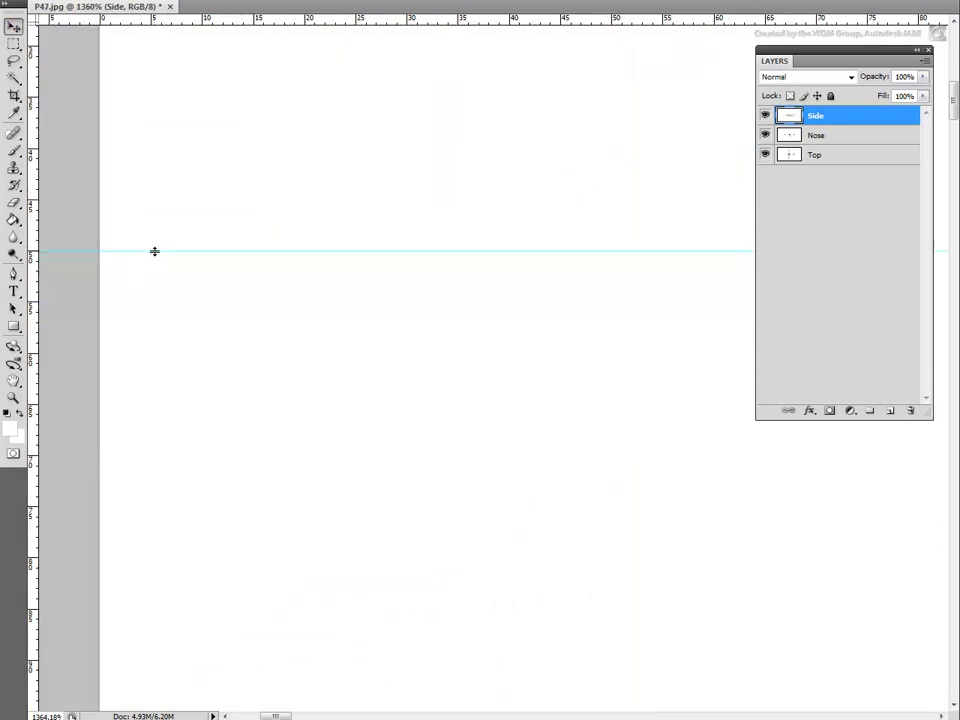
{"action": "double_click", "coordinate": [13, 397]}
{"action": "left_click", "coordinate": [280, 458], "text": "alt"}
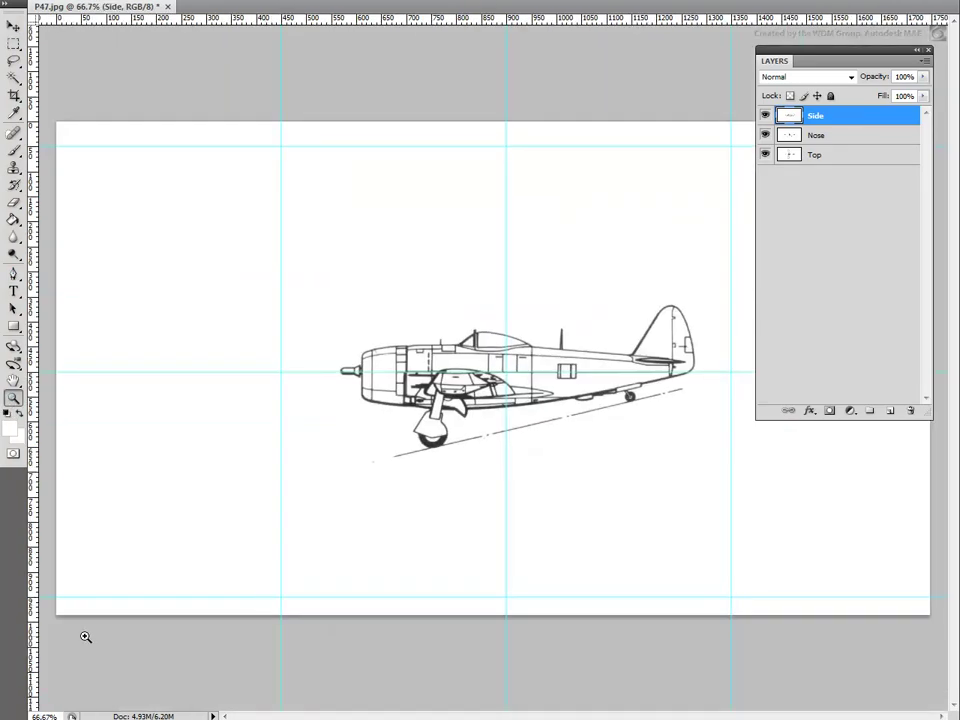
{"action": "left_click_drag", "start_coordinate": [86, 615], "coordinate": [41, 584]}
{"action": "left_click", "coordinate": [13, 25]}
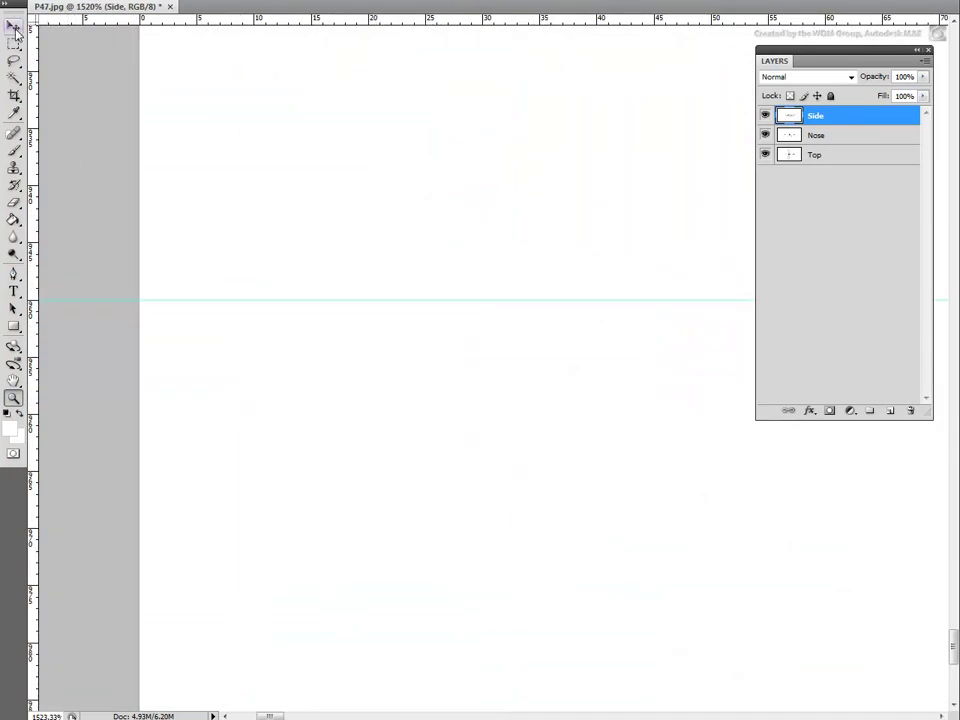
{"action": "double_click", "coordinate": [13, 397]}
{"action": "left_click", "coordinate": [220, 429], "text": "alt"}
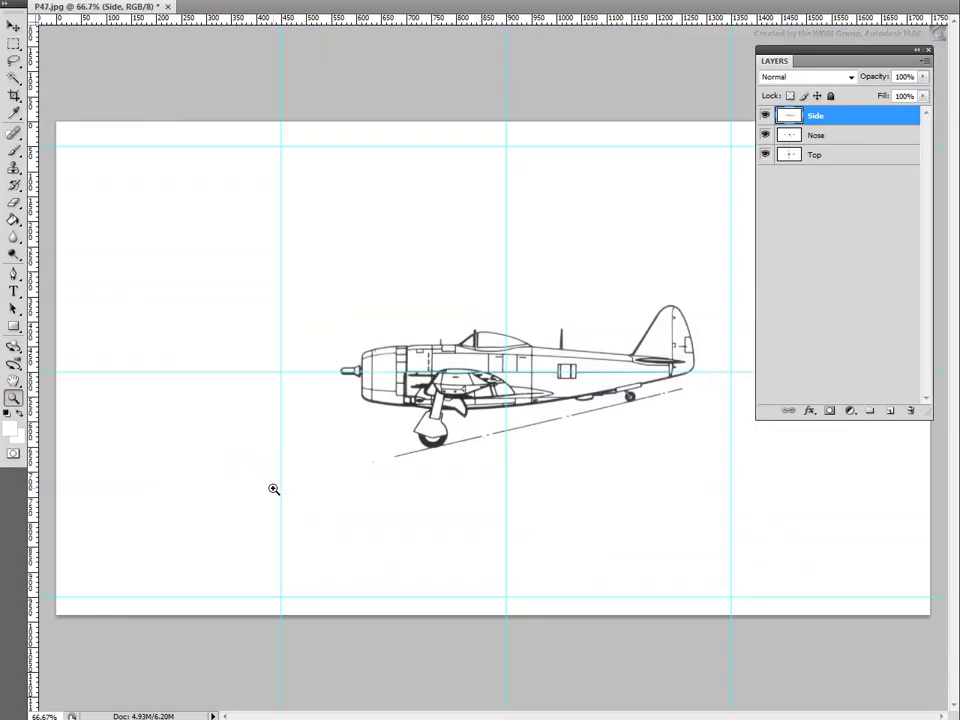
Step: Crop the canvas to the square enclosed by the four guides and deselect
{"action": "left_click", "coordinate": [13, 43]}
{"action": "left_click_drag", "start_coordinate": [280, 146], "coordinate": [731, 597]}
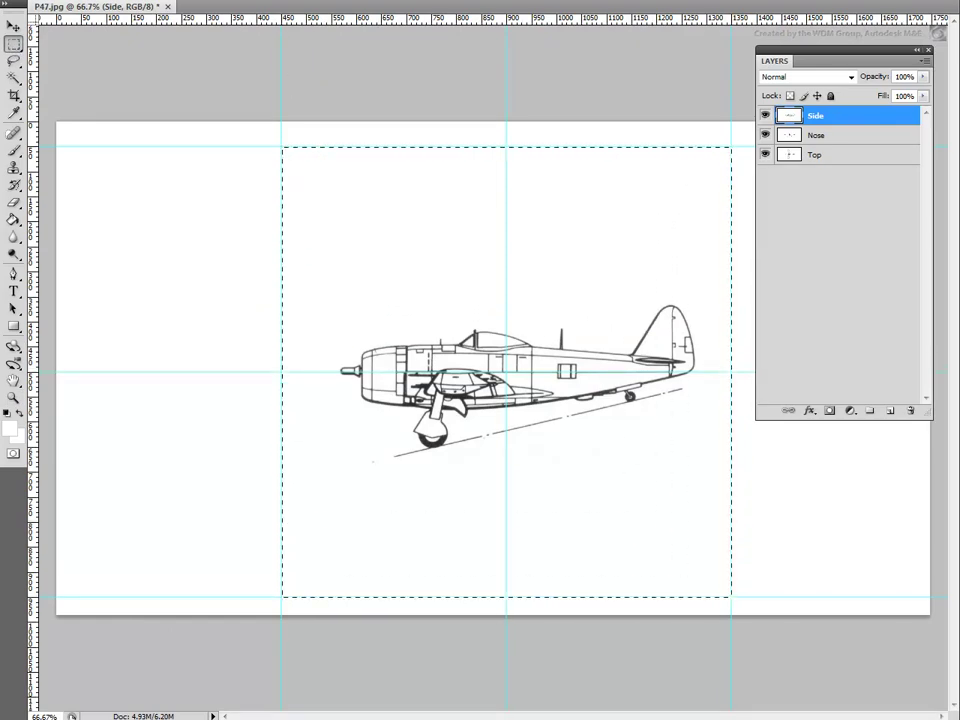
{"action": "left_click", "coordinate": [105, 0]}
{"action": "left_click", "coordinate": [108, 116]}
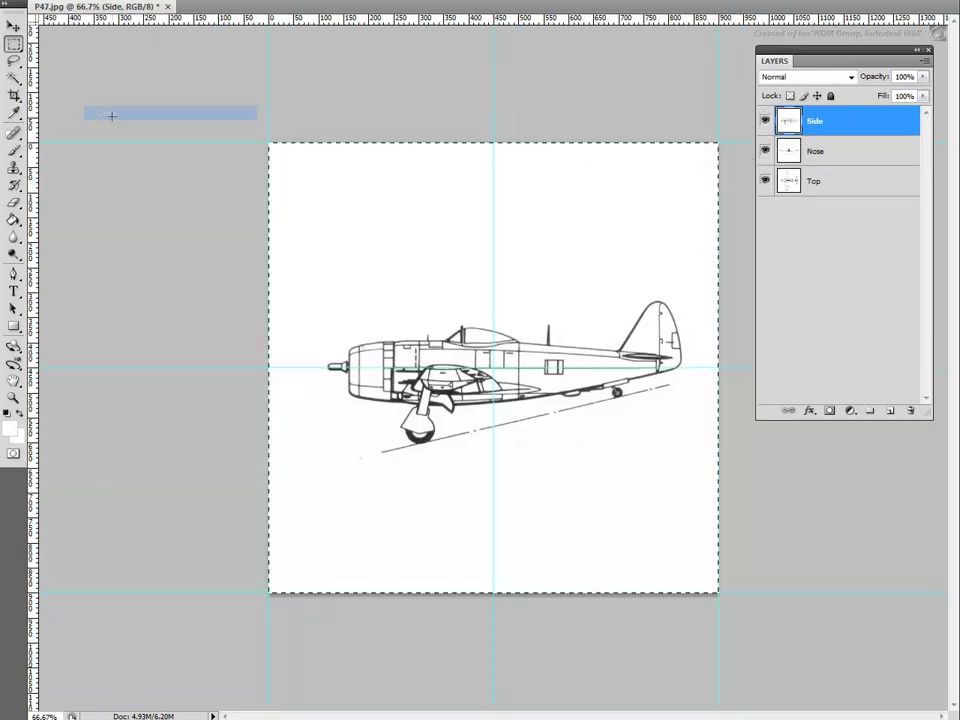
{"action": "key", "text": "ctrl+d"}
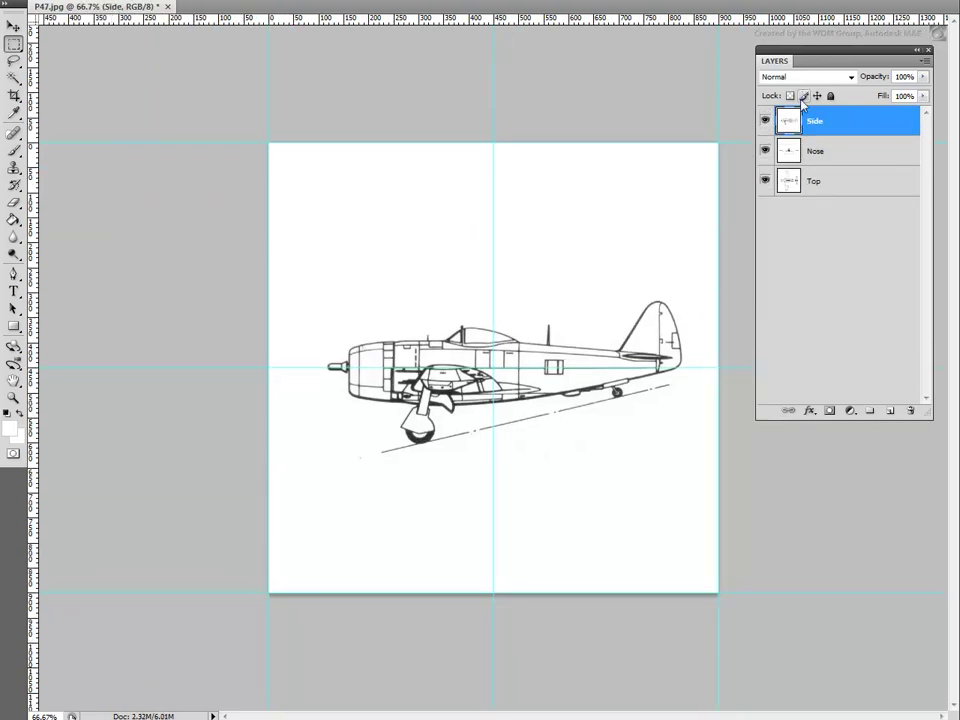
Step: Toggle the Side and Nose layers off and on to check each view fits the square
{"action": "left_click", "coordinate": [765, 121]}
{"action": "left_click", "coordinate": [766, 151]}
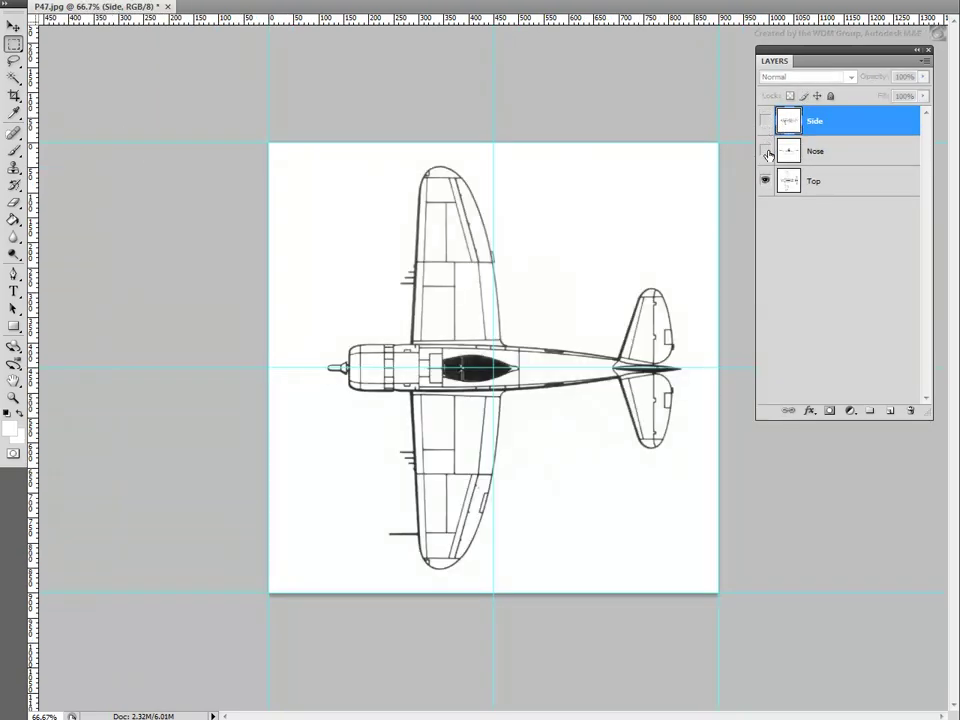
{"action": "left_click", "coordinate": [766, 151]}
{"action": "left_click", "coordinate": [765, 121]}
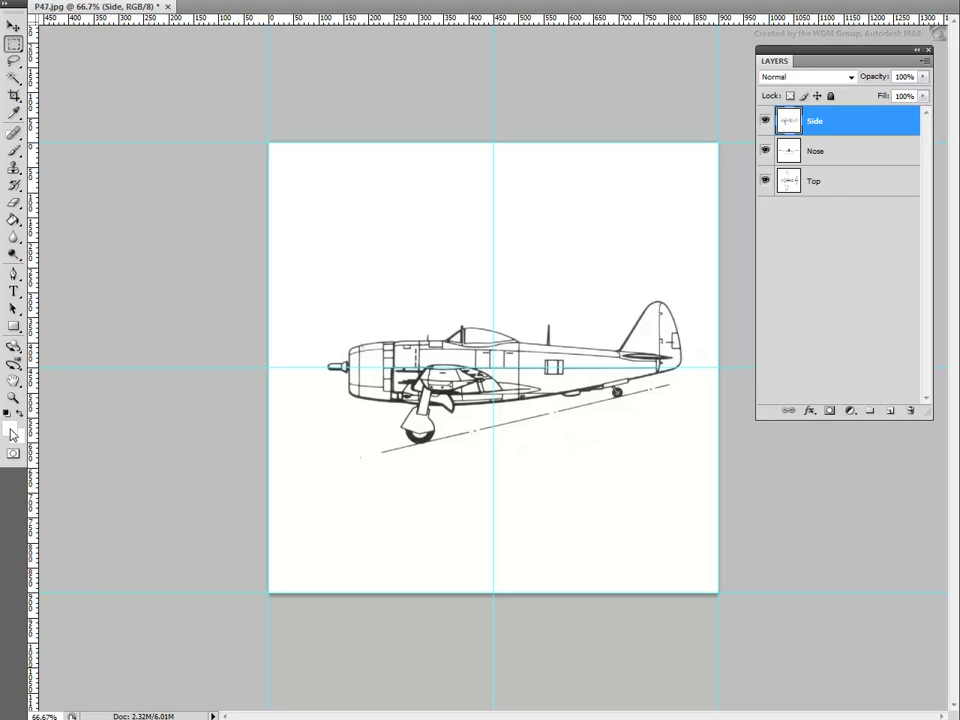
Step: Set the foreground colour to pure blue 0000ff
{"action": "left_click", "coordinate": [13, 434]}
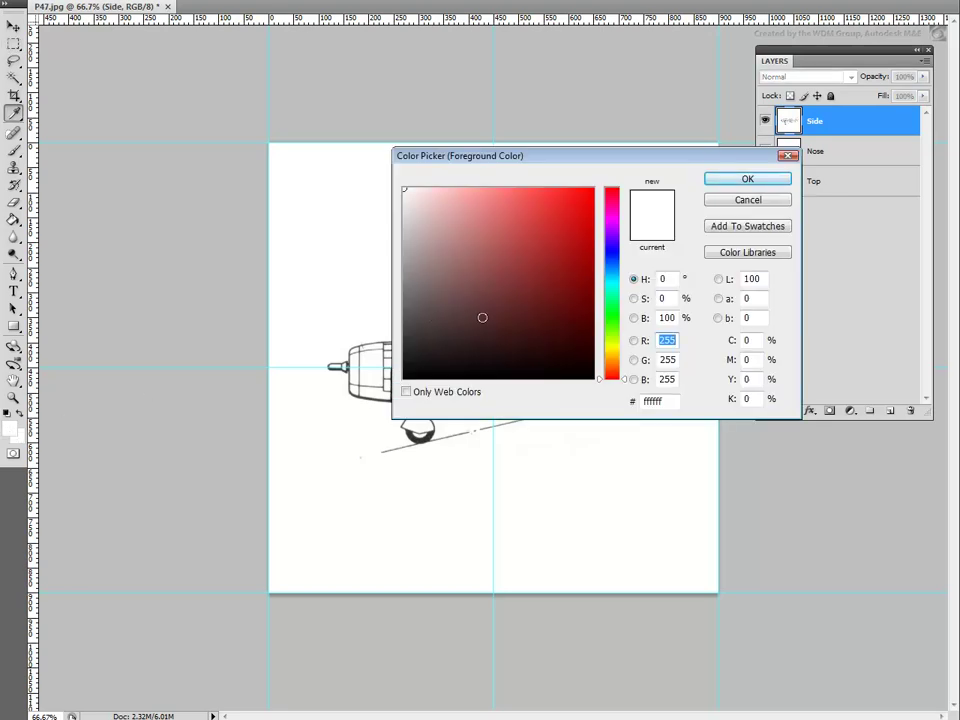
{"action": "type", "text": "0"}
{"action": "double_click", "coordinate": [662, 360]}
{"action": "type", "text": "0"}
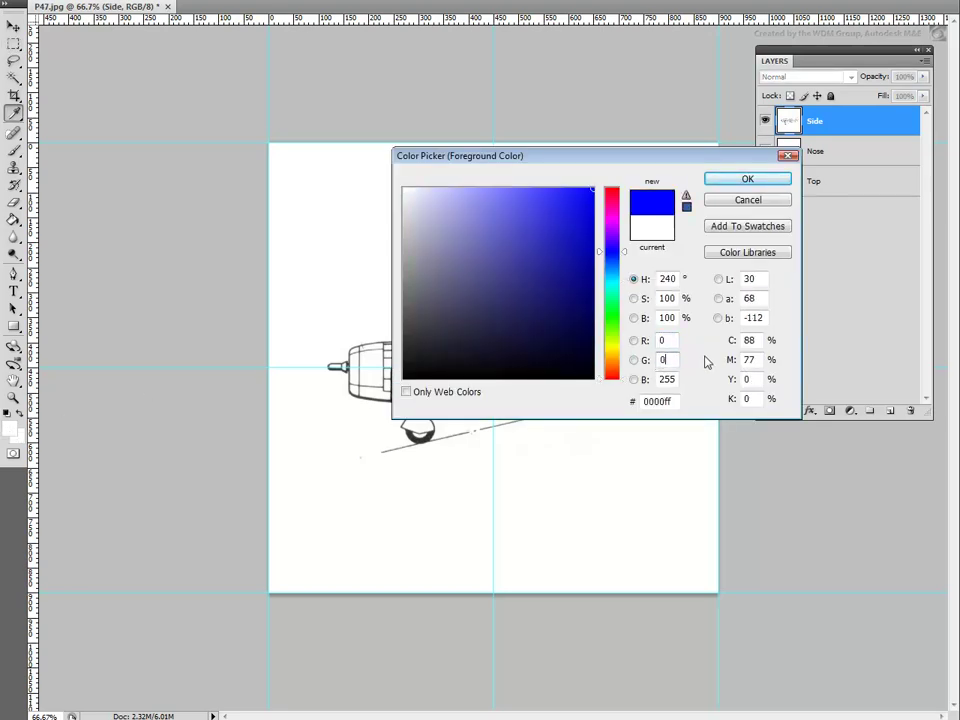
{"action": "left_click", "coordinate": [746, 180]}
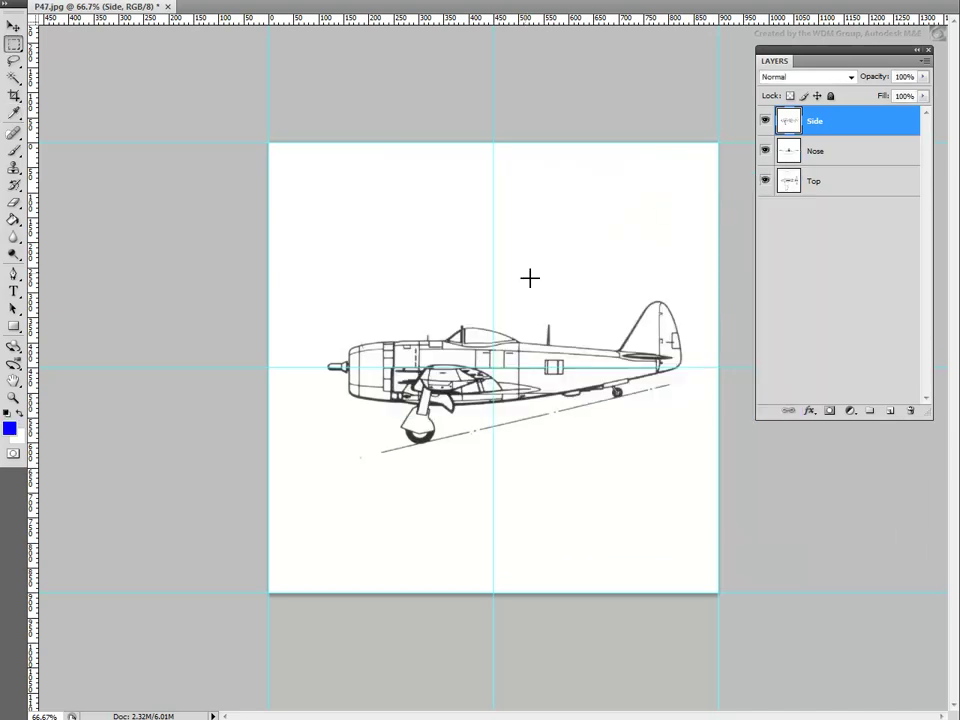
Step: Add a new layer filled solid blue, blended as Multiply at 30% opacity
{"action": "left_click", "coordinate": [891, 412]}
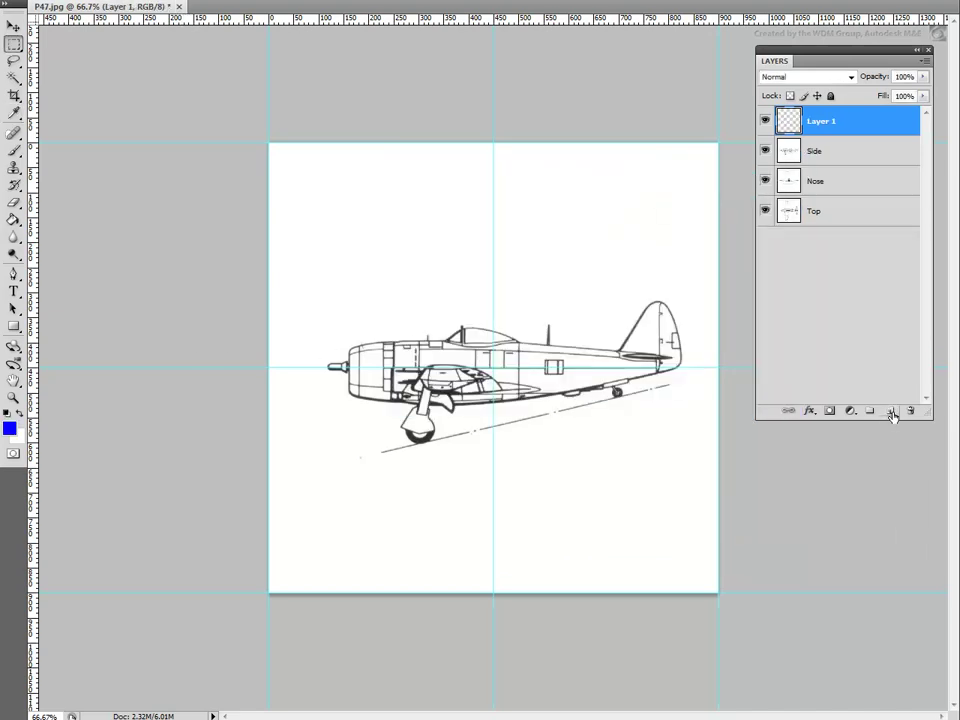
{"action": "left_click", "coordinate": [13, 219]}
{"action": "left_click", "coordinate": [385, 247]}
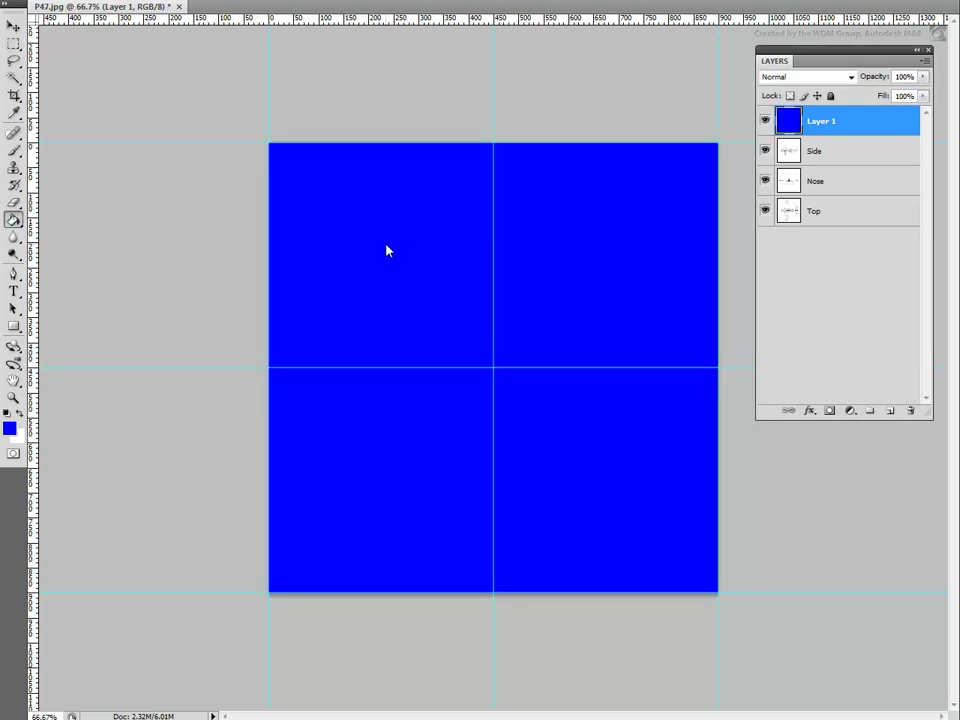
{"action": "left_click", "coordinate": [851, 77]}
{"action": "left_click", "coordinate": [774, 139]}
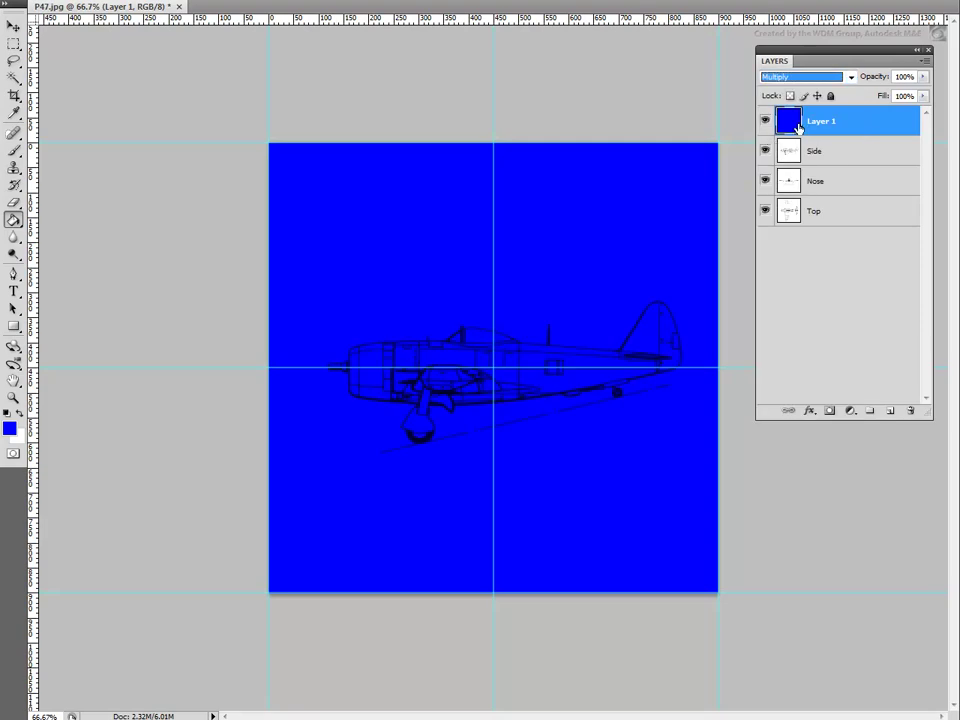
{"action": "left_click_drag", "start_coordinate": [896, 76], "coordinate": [919, 76]}
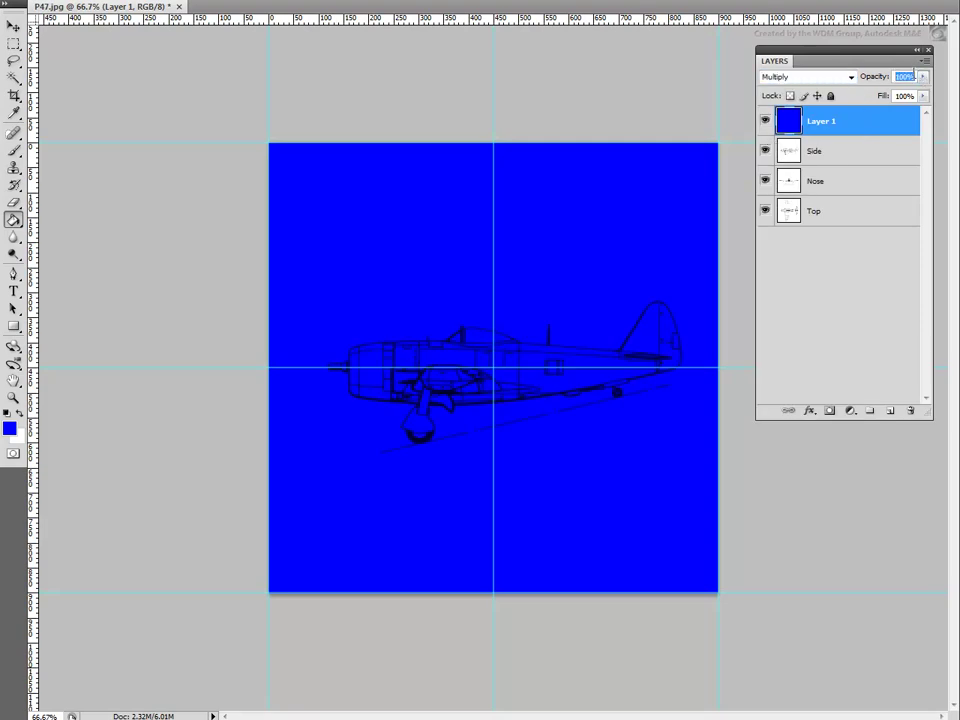
{"action": "type", "text": "30"}
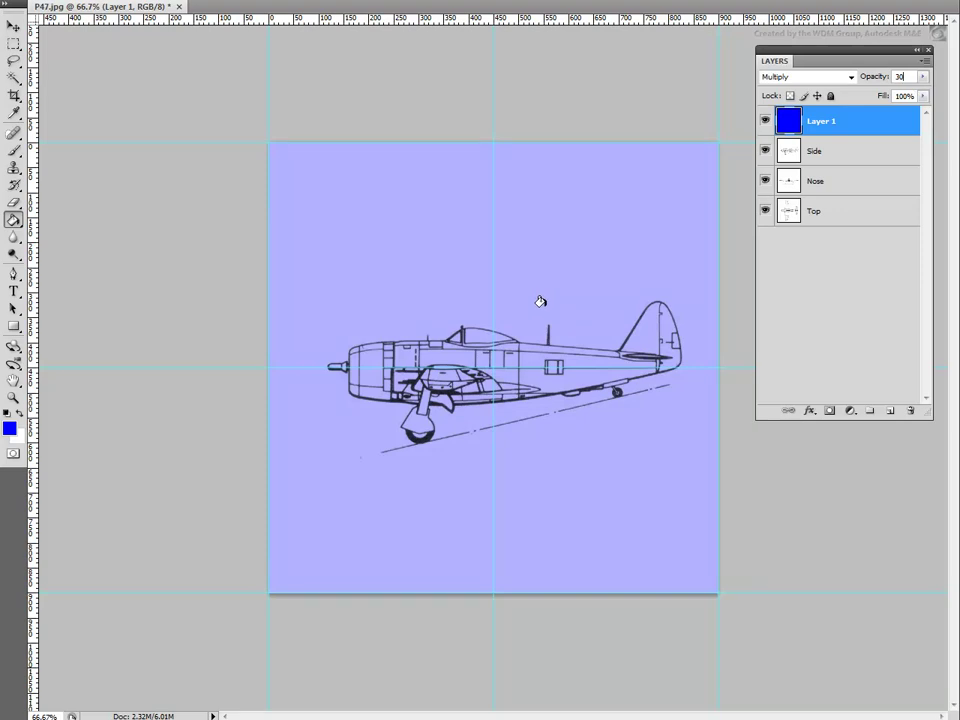
Step: Add Layer 2 filled solid blue and set its blend mode to Lighten
{"action": "left_click", "coordinate": [890, 411]}
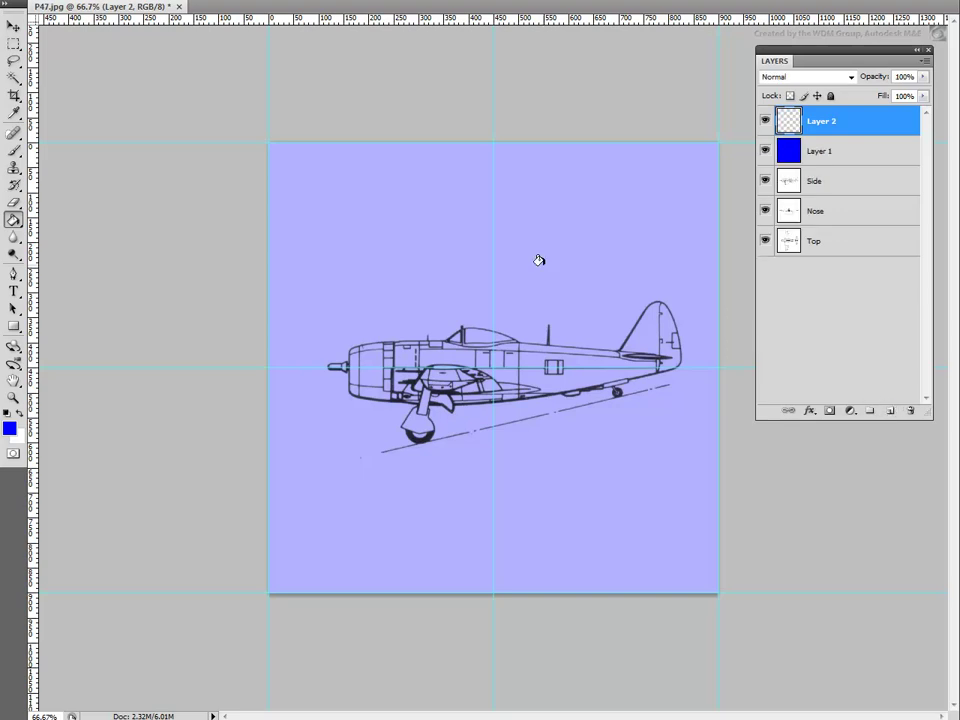
{"action": "left_click", "coordinate": [369, 242]}
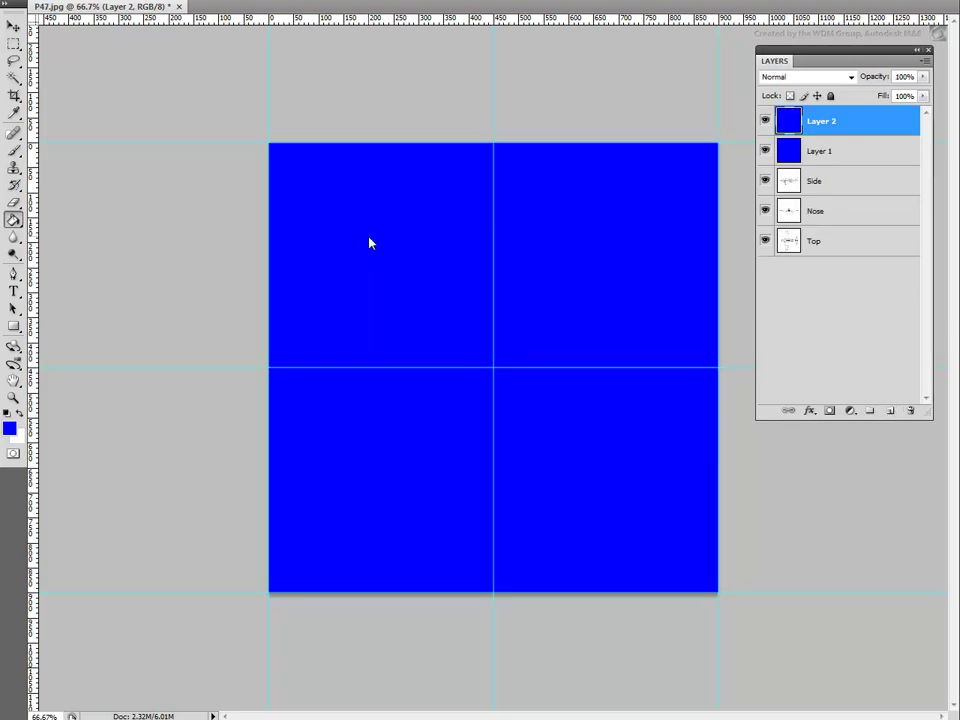
{"action": "left_click", "coordinate": [851, 77]}
{"action": "left_click", "coordinate": [789, 200]}
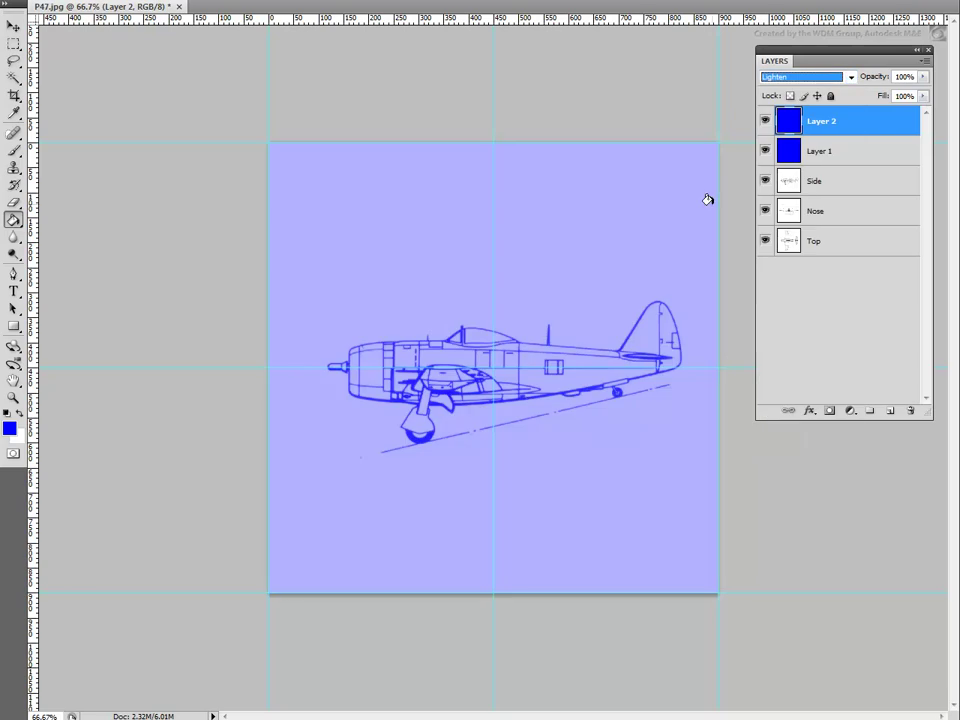
{"action": "key", "text": "m"}
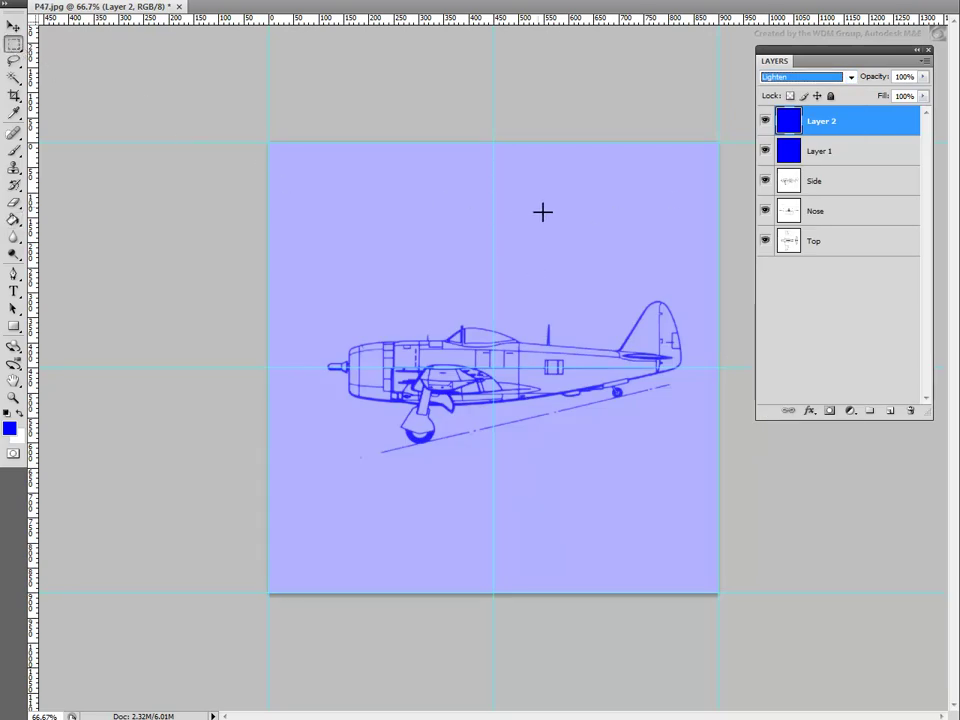
{"action": "left_click", "coordinate": [589, 209]}
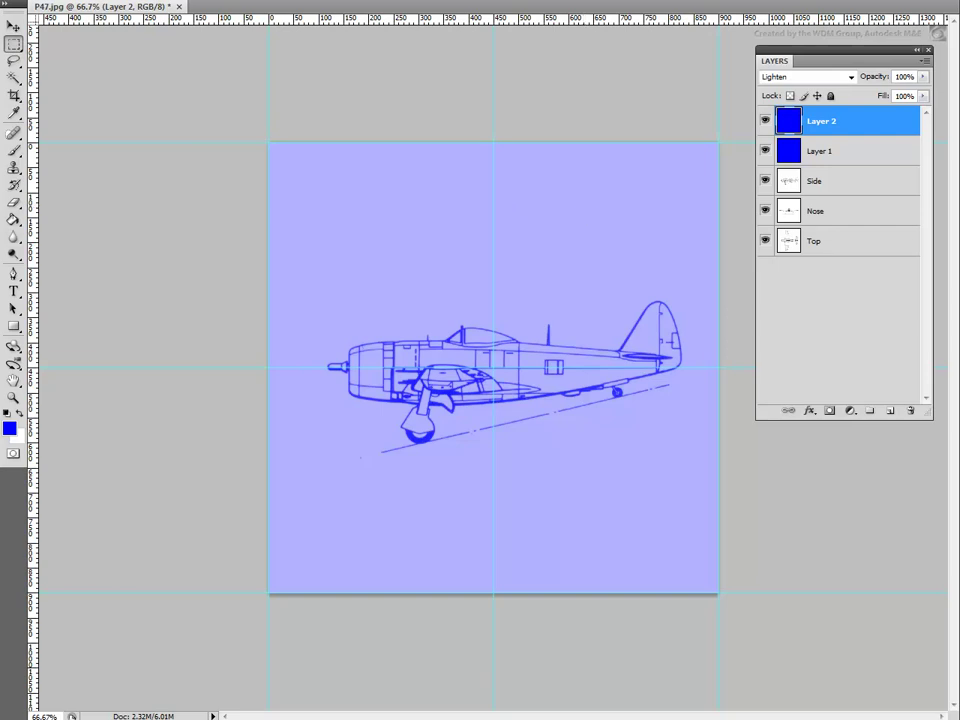
Step: Save as JPEG replacing side.jpg, then hide the Side layer to show the nose view
{"action": "key", "text": "alt+f"}
{"action": "left_click", "coordinate": [62, 161]}
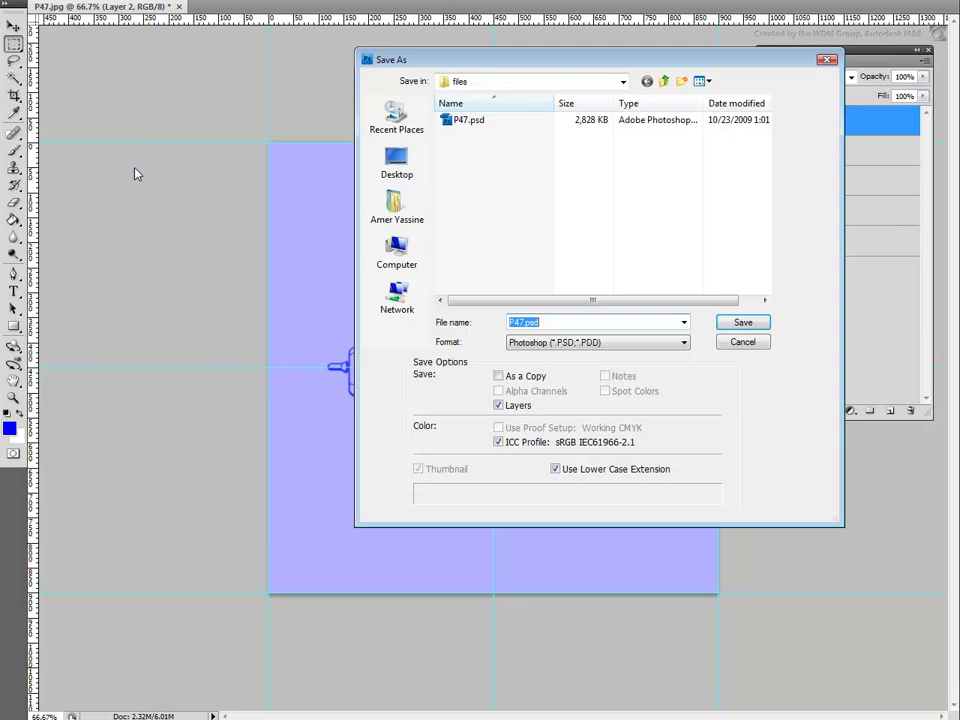
{"action": "left_click", "coordinate": [563, 345]}
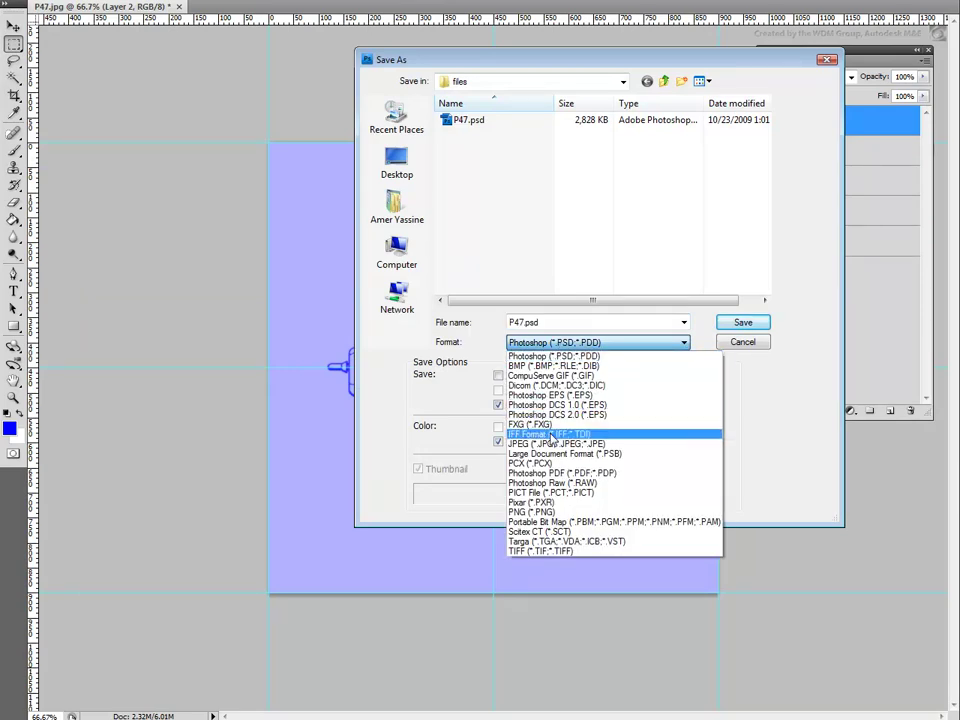
{"action": "left_click", "coordinate": [540, 442]}
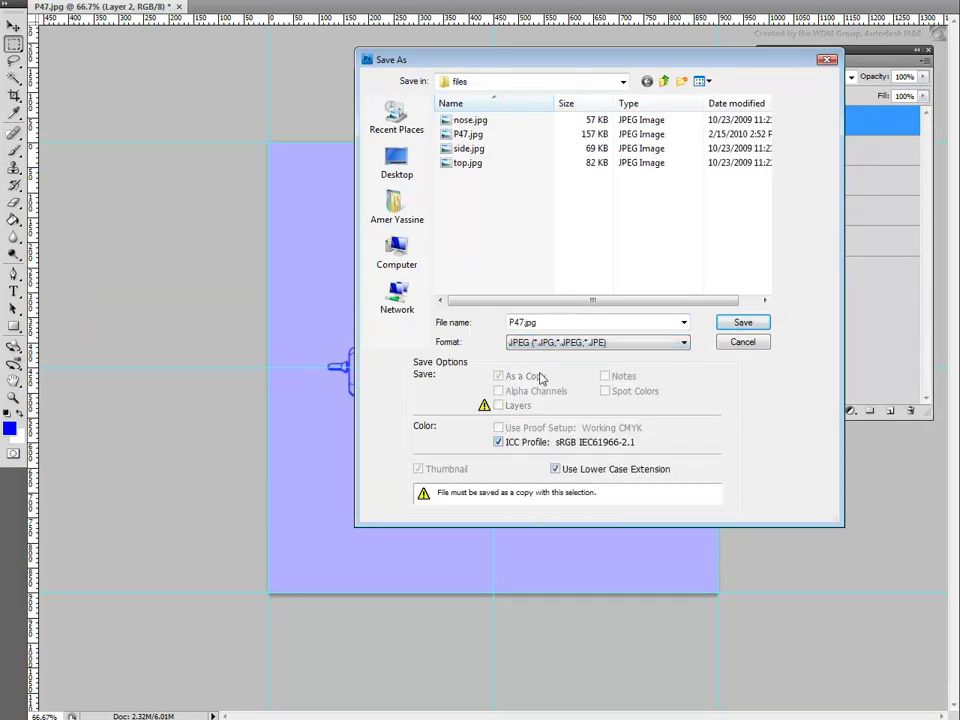
{"action": "left_click", "coordinate": [466, 149]}
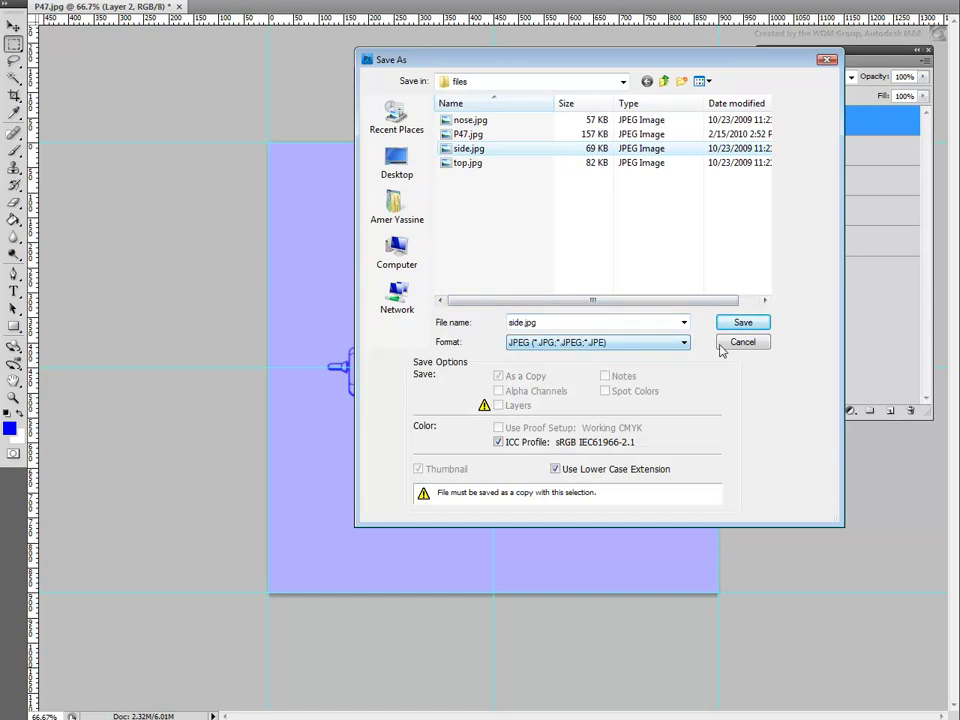
{"action": "left_click", "coordinate": [745, 322]}
{"action": "left_click", "coordinate": [510, 248]}
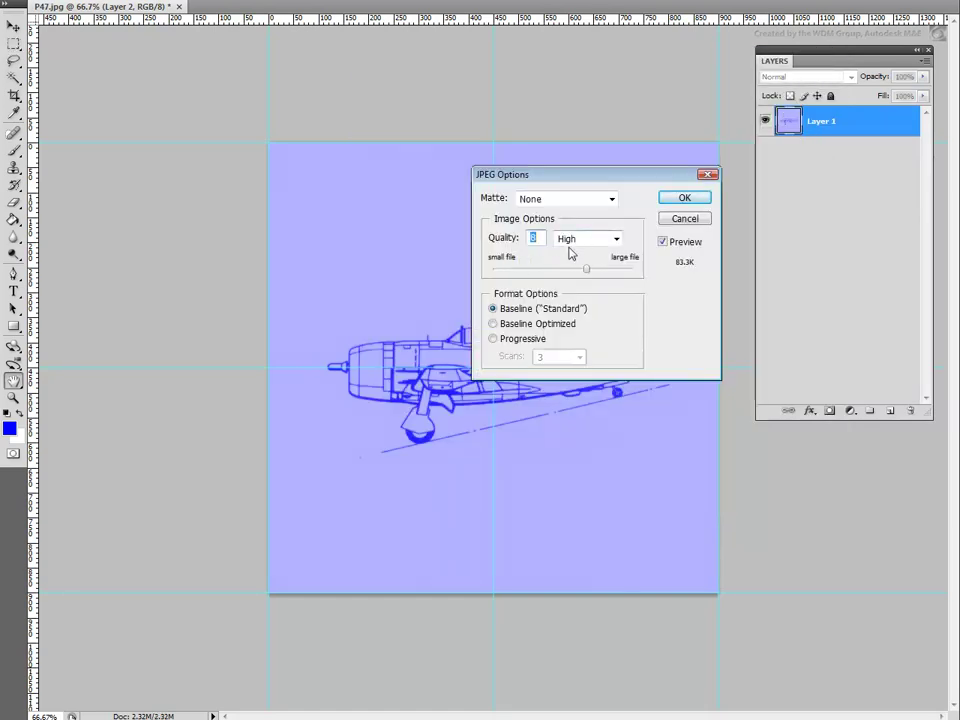
{"action": "left_click", "coordinate": [685, 218]}
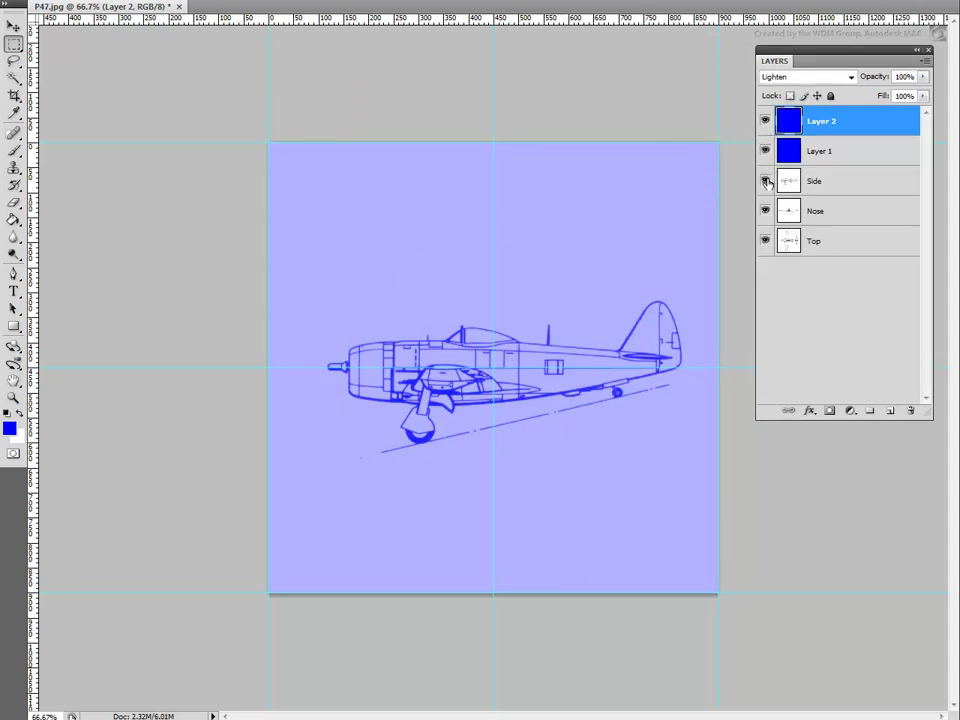
{"action": "left_click", "coordinate": [765, 181]}
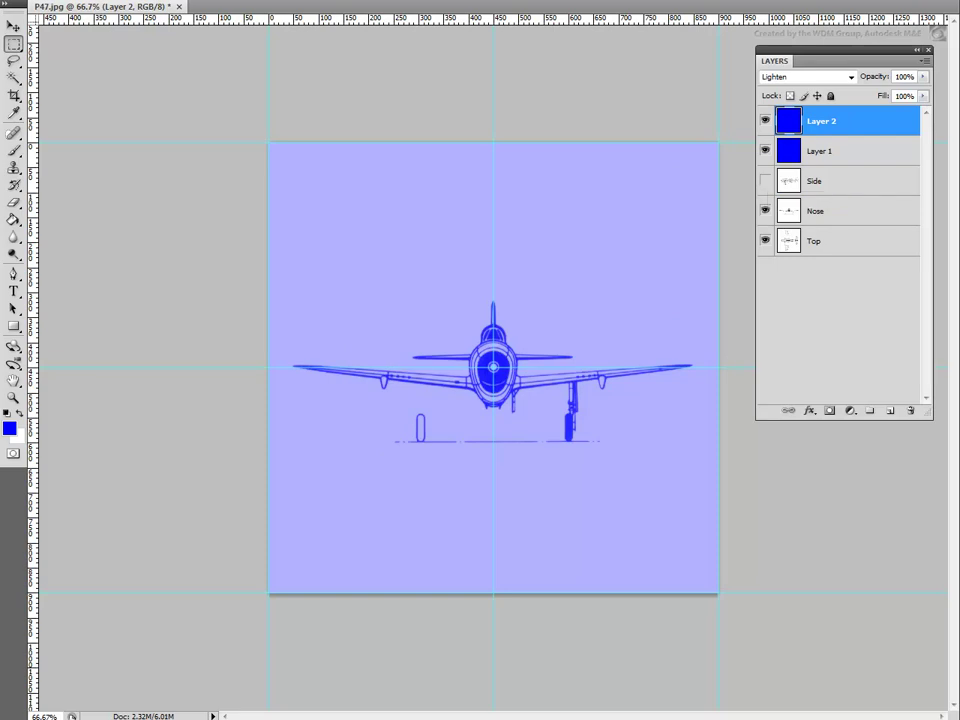
{"action": "key", "text": "alt+f"}
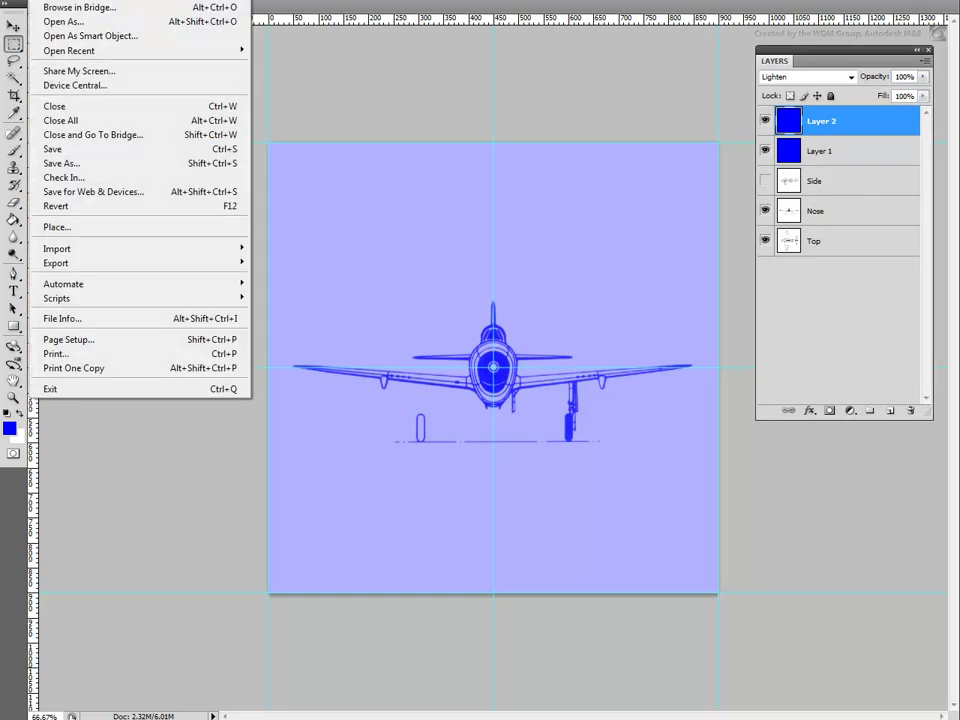
Step: Save As JPEG over nose.jpg, confirming the replacement and closing JPEG Options
{"action": "left_click", "coordinate": [57, 164]}
{"action": "left_click", "coordinate": [543, 343]}
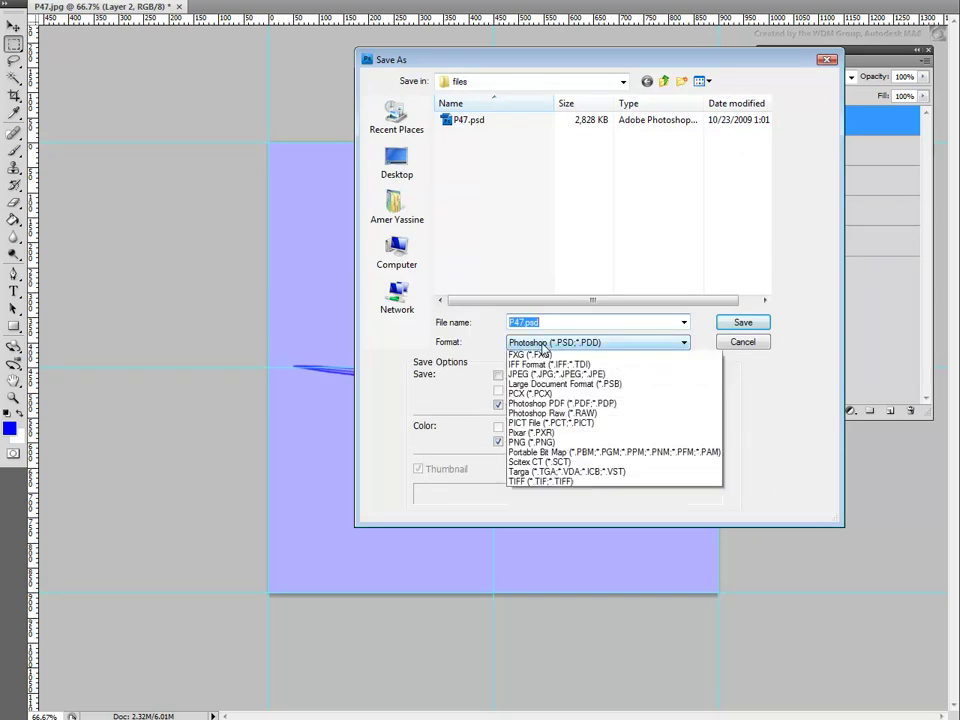
{"action": "left_click", "coordinate": [525, 436]}
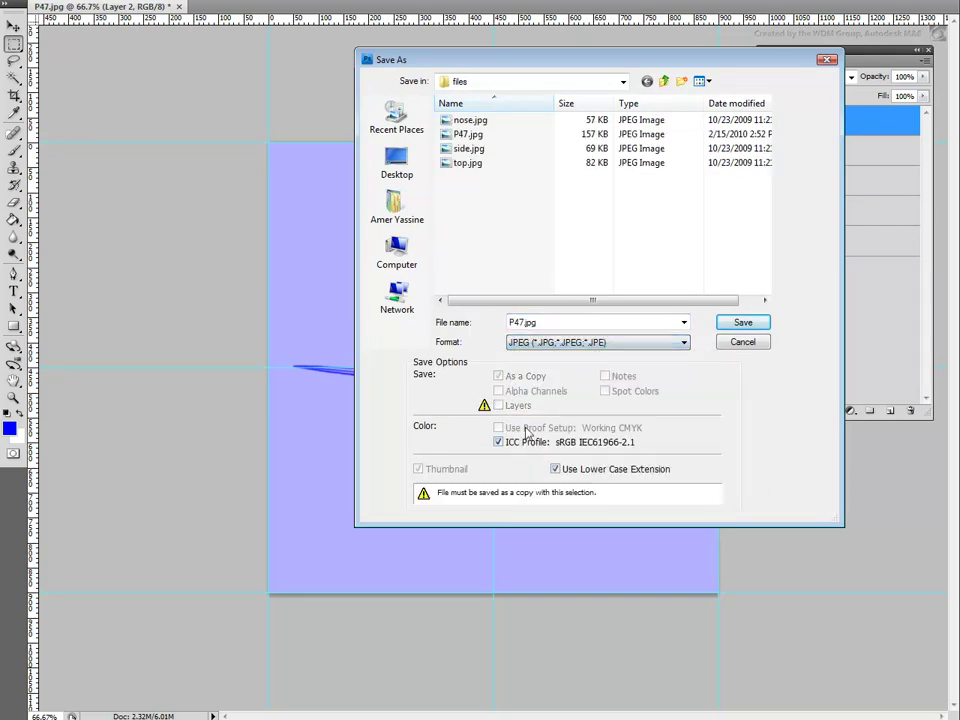
{"action": "left_click", "coordinate": [452, 120]}
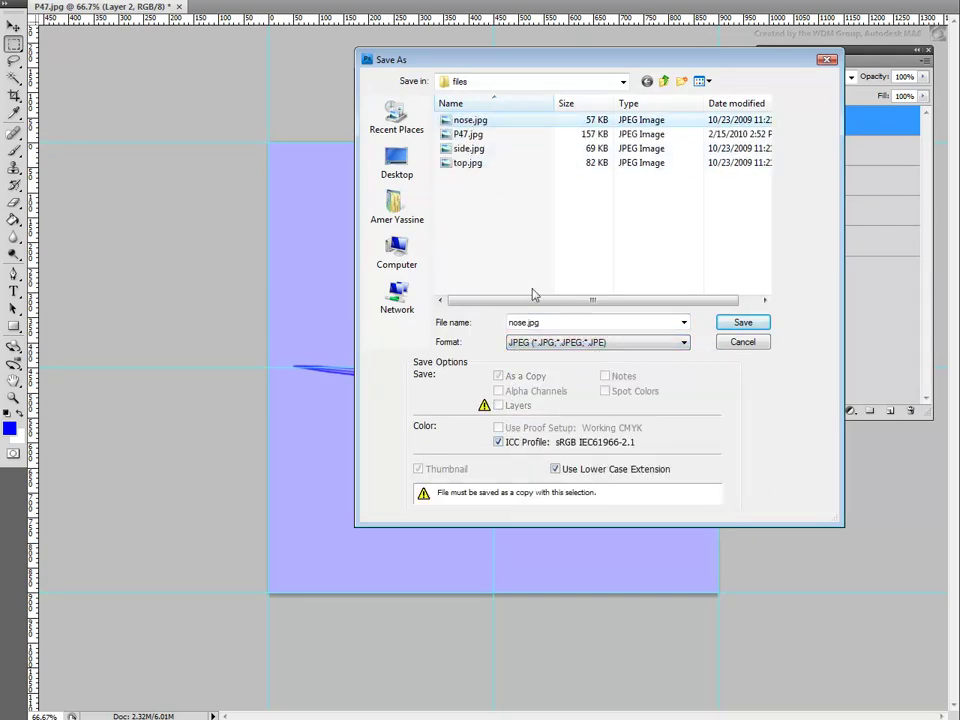
{"action": "key", "text": "Return"}
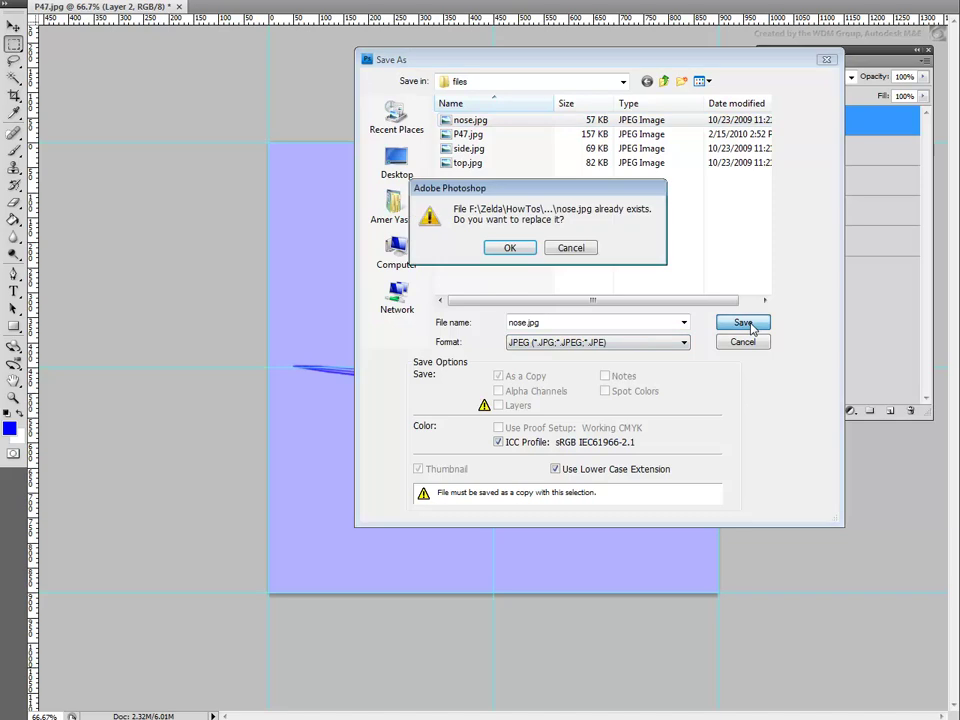
{"action": "left_click", "coordinate": [510, 248]}
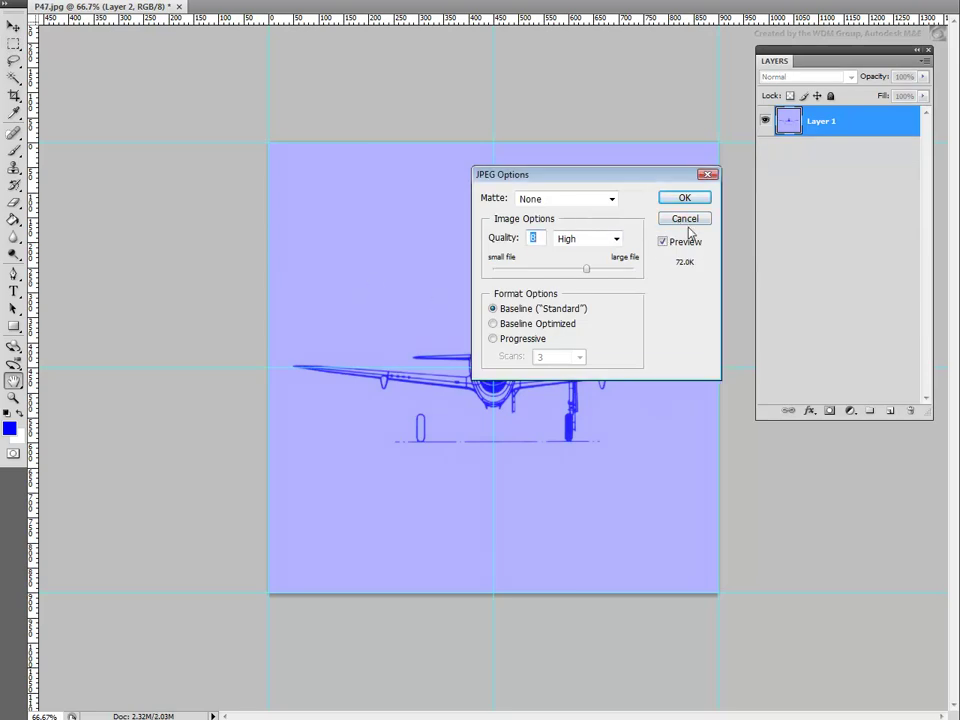
{"action": "left_click", "coordinate": [679, 222]}
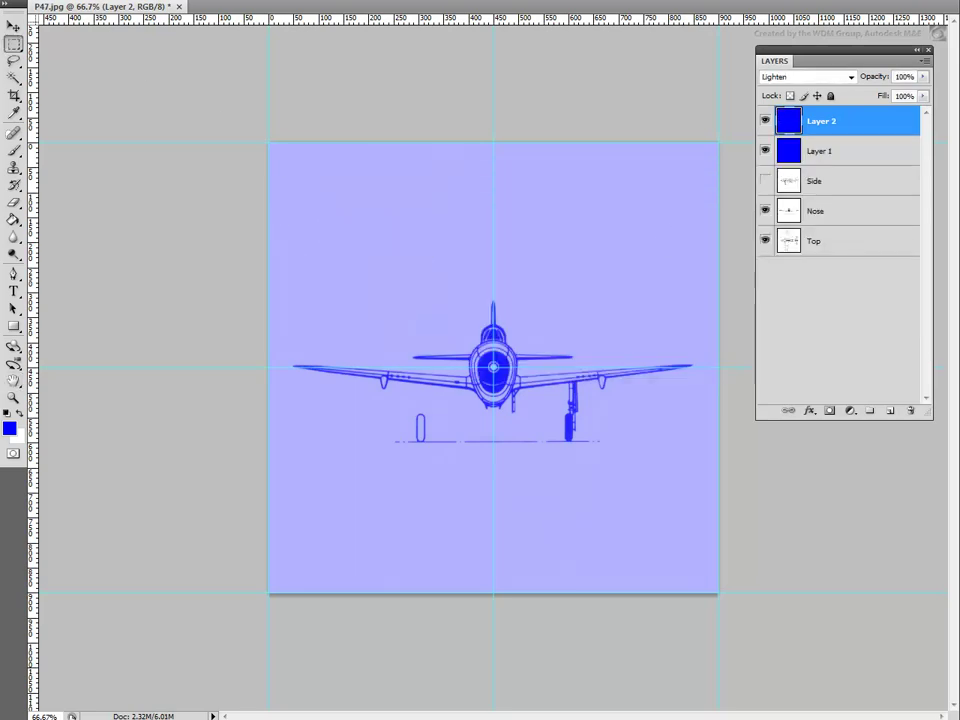
Step: Hide the Nose layer and set up a JPEG save as top.jpg, then cancel it
{"action": "left_click", "coordinate": [765, 211]}
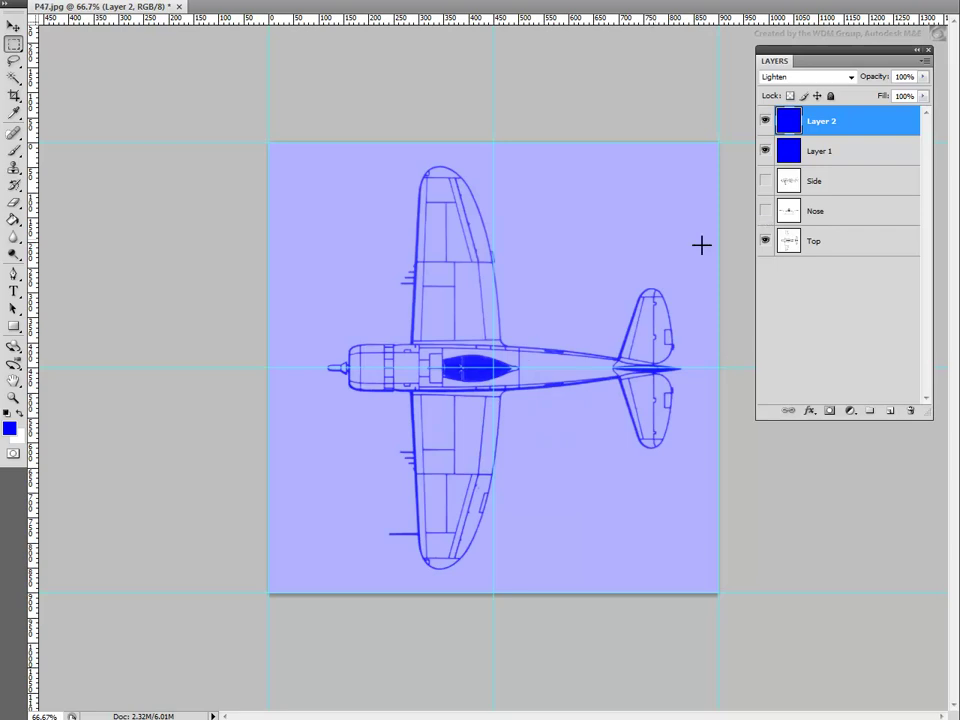
{"action": "left_click", "coordinate": [40, 0]}
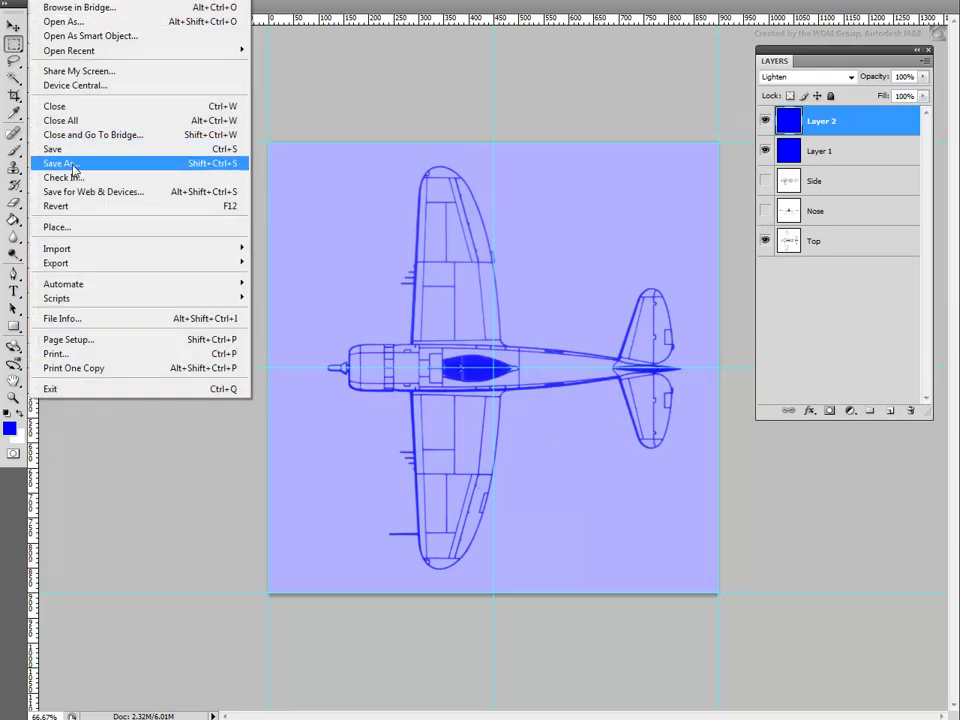
{"action": "left_click", "coordinate": [70, 163]}
{"action": "left_click", "coordinate": [542, 343]}
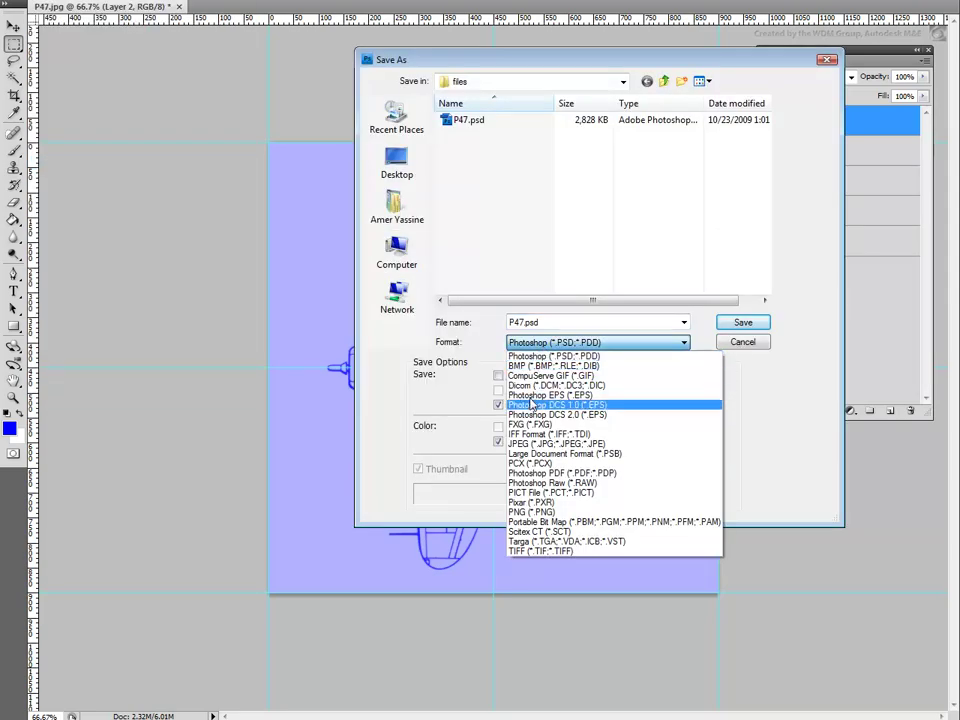
{"action": "left_click", "coordinate": [540, 443]}
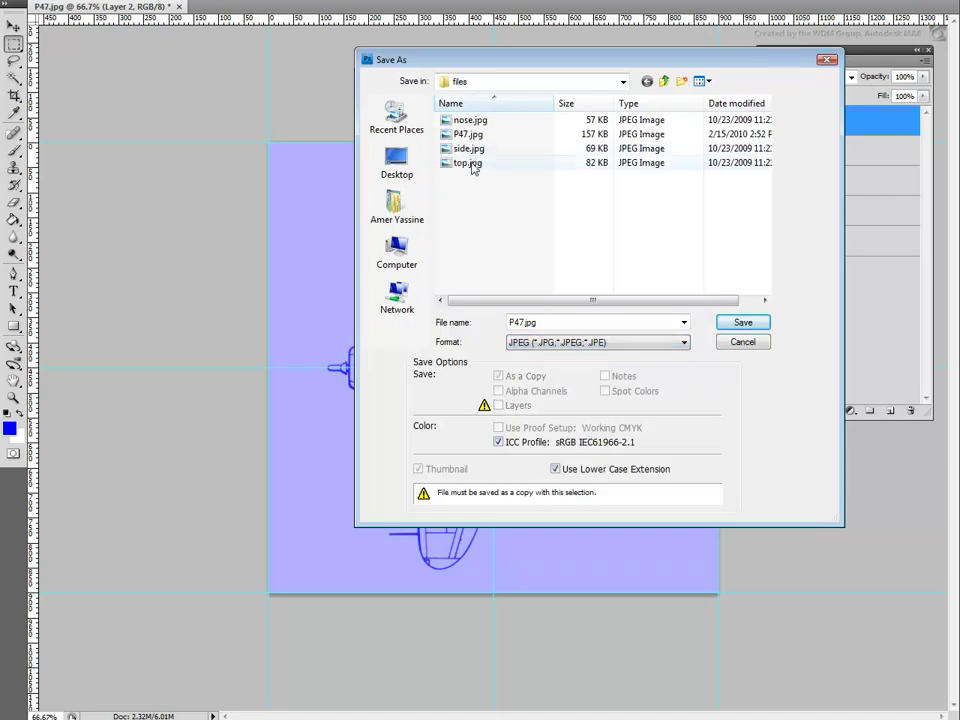
{"action": "left_click", "coordinate": [468, 163]}
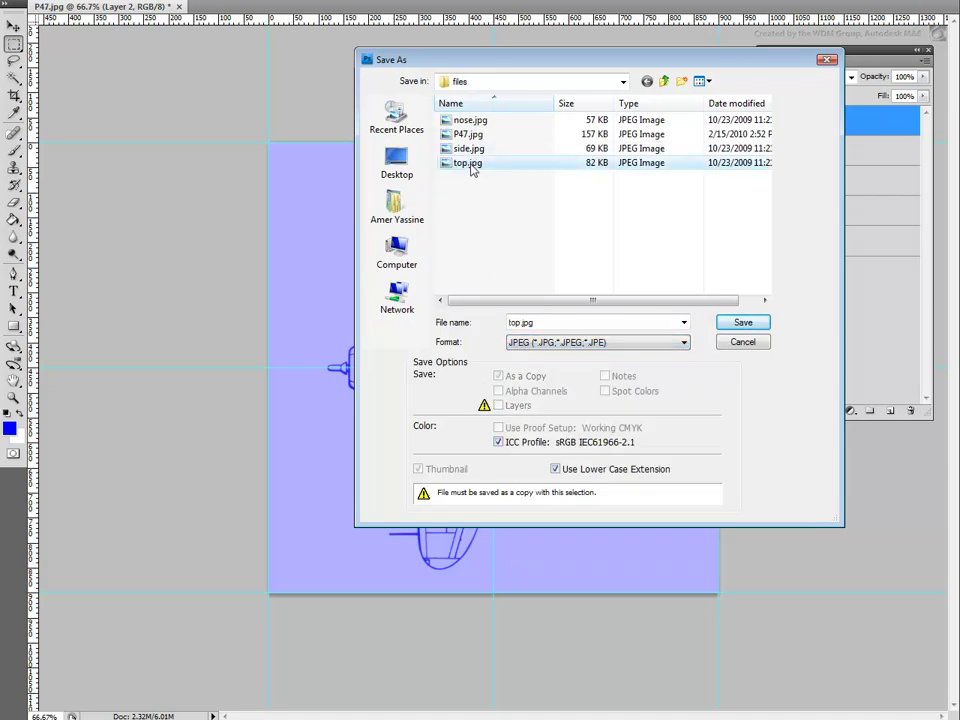
{"action": "left_click", "coordinate": [745, 344]}
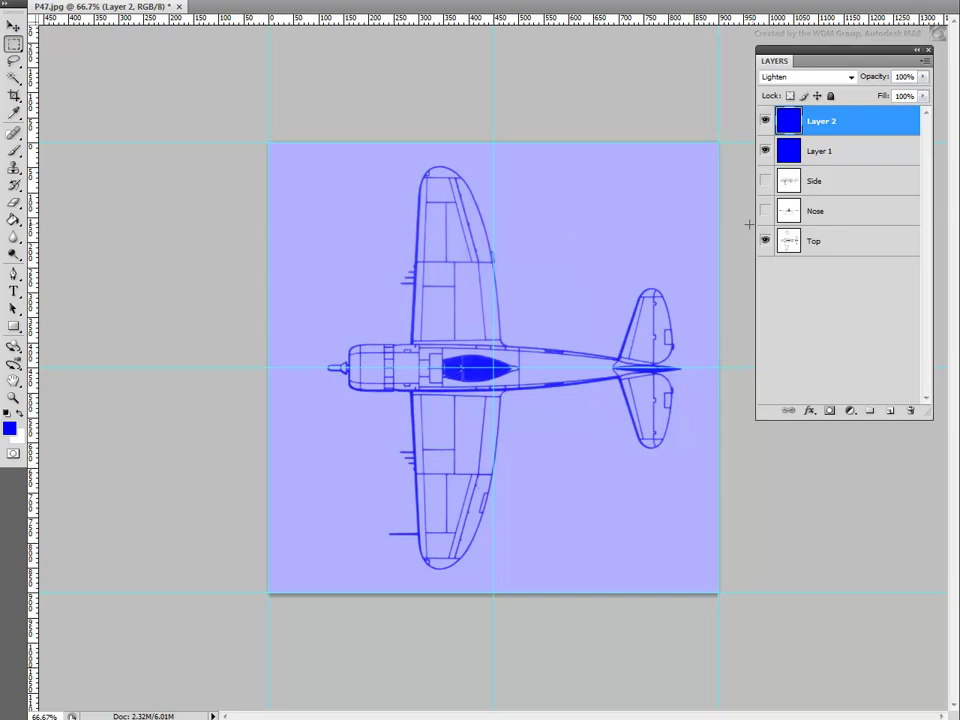
Step: Make the Nose and Side layers visible again and begin another Save As
{"action": "left_click", "coordinate": [765, 211]}
{"action": "left_click", "coordinate": [765, 181]}
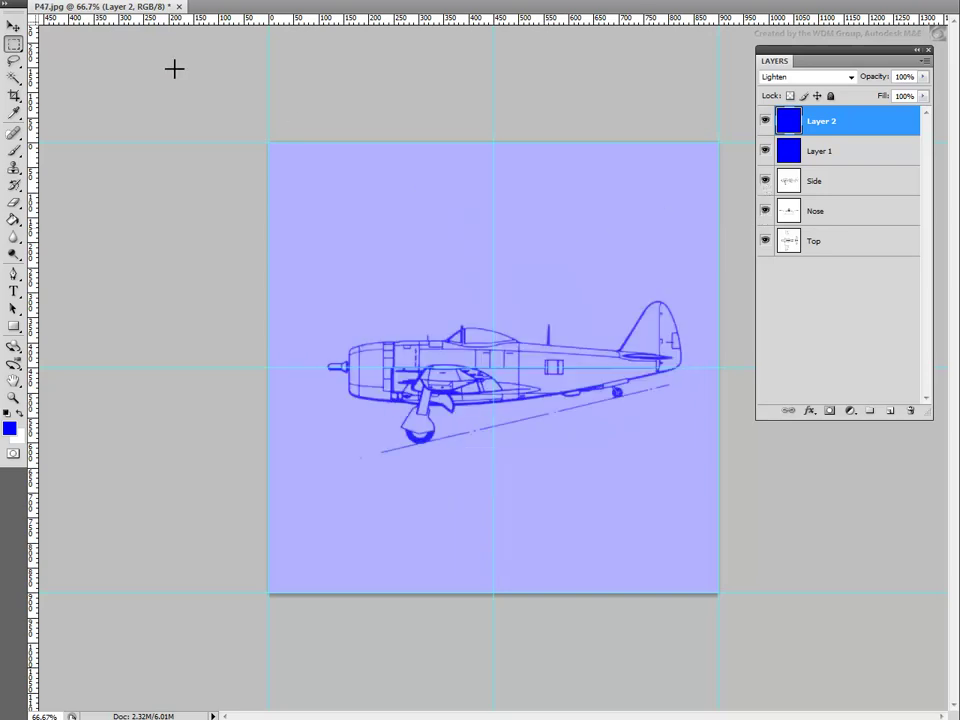
{"action": "key", "text": "alt+f"}
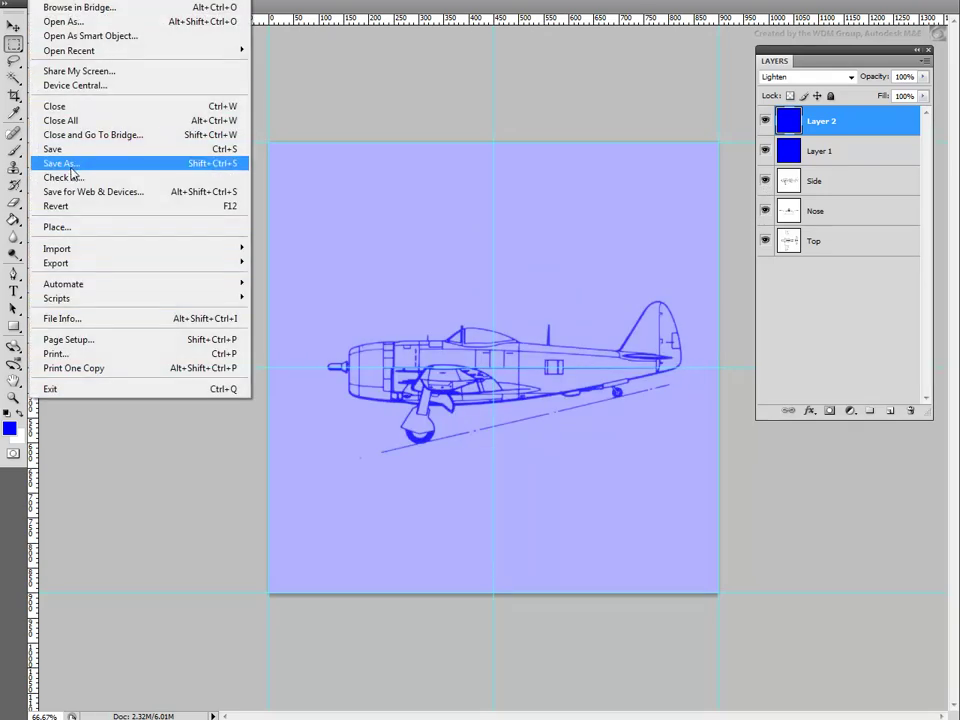
{"action": "left_click", "coordinate": [100, 163]}
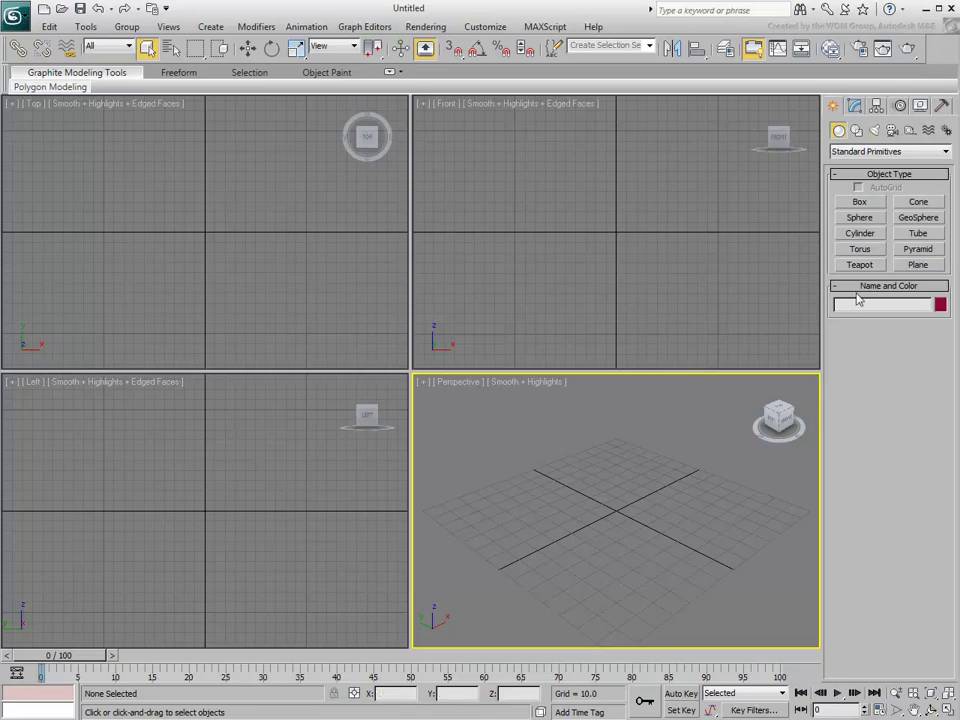
Step: Draw a plane in the Top viewport and set its length and width to 900
{"action": "left_click", "coordinate": [919, 266]}
{"action": "left_click_drag", "start_coordinate": [139, 295], "coordinate": [272, 168]}
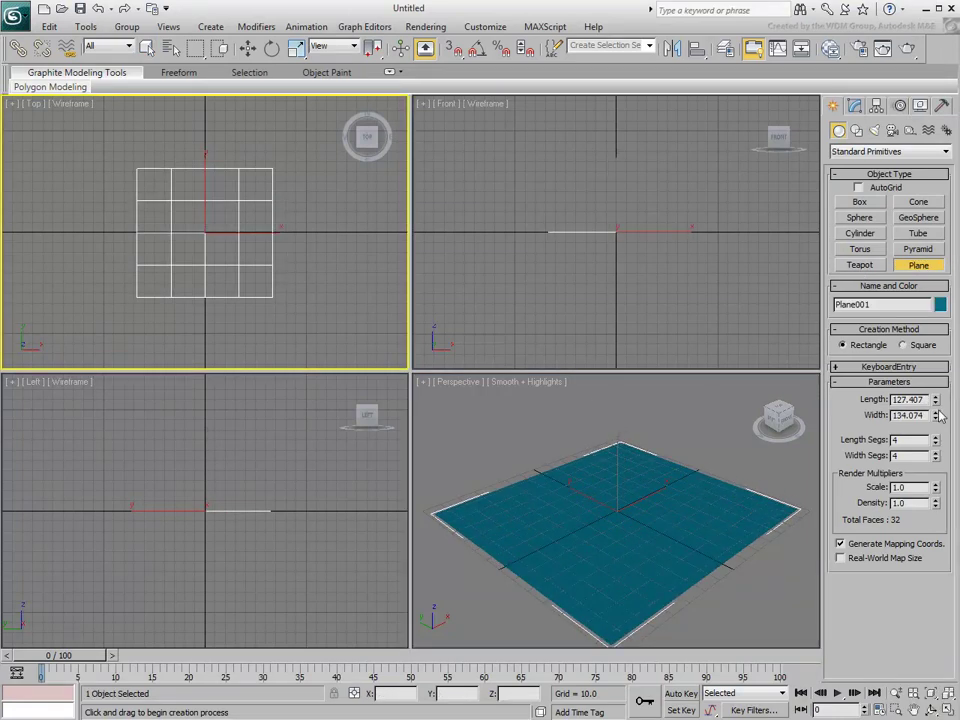
{"action": "double_click", "coordinate": [923, 399]}
{"action": "type", "text": "900"}
{"action": "key", "text": "Tab"}
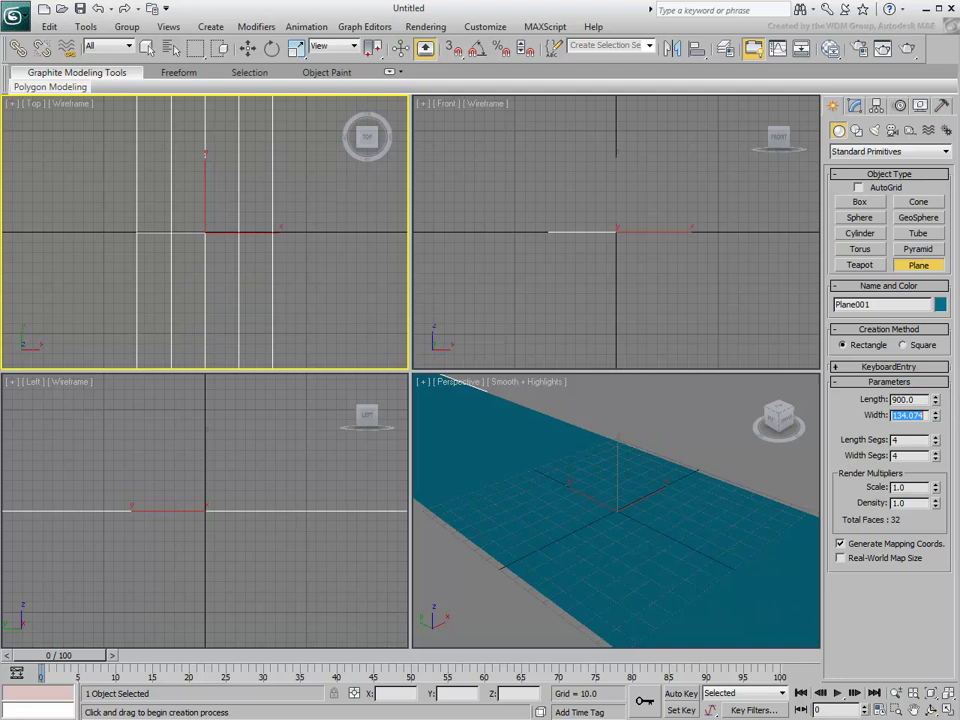
{"action": "type", "text": "900"}
{"action": "key", "text": "Return"}
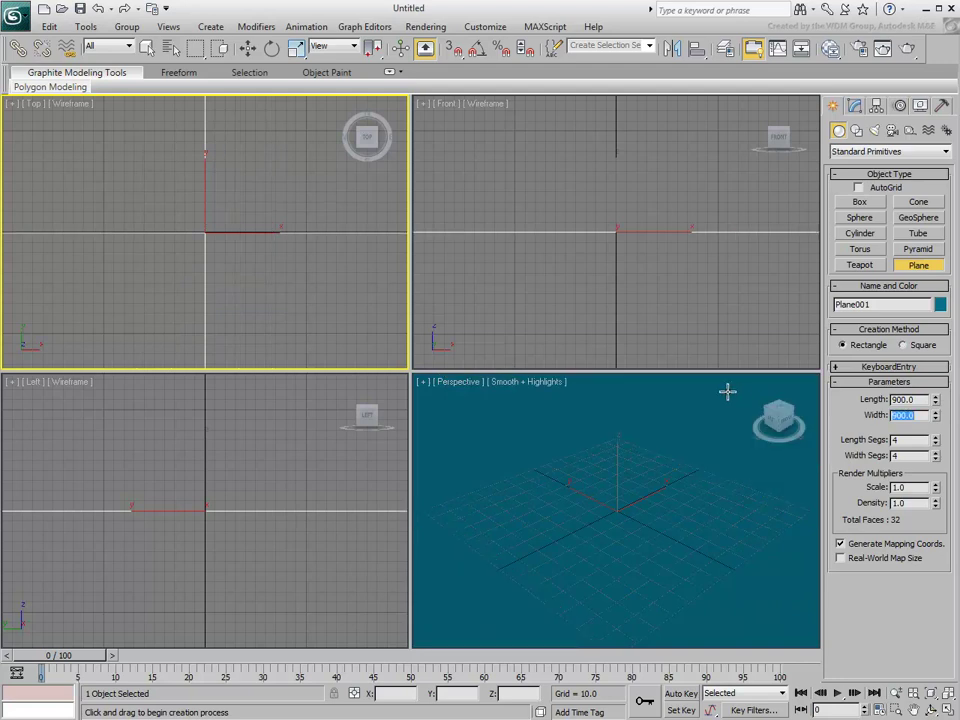
Step: Reduce the plane's length and width segments to 1
{"action": "scroll", "coordinate": [246, 242], "scroll_direction": "down", "scroll_amount": 8}
{"action": "middle_click_drag", "start_coordinate": [246, 249], "coordinate": [204, 264]}
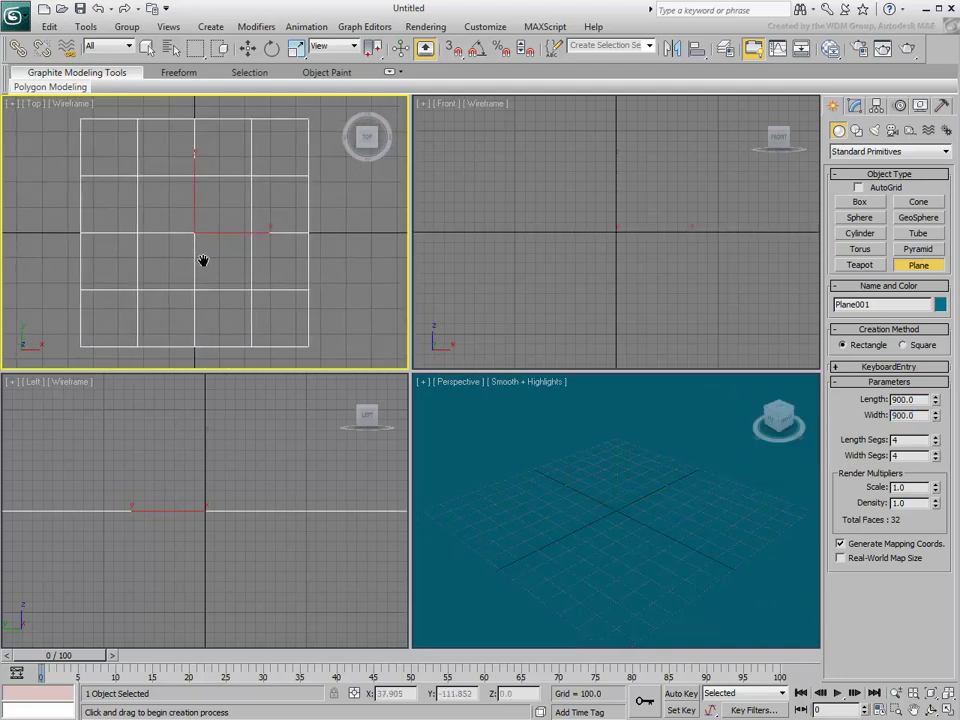
{"action": "right_click", "coordinate": [935, 441]}
{"action": "right_click", "coordinate": [935, 456]}
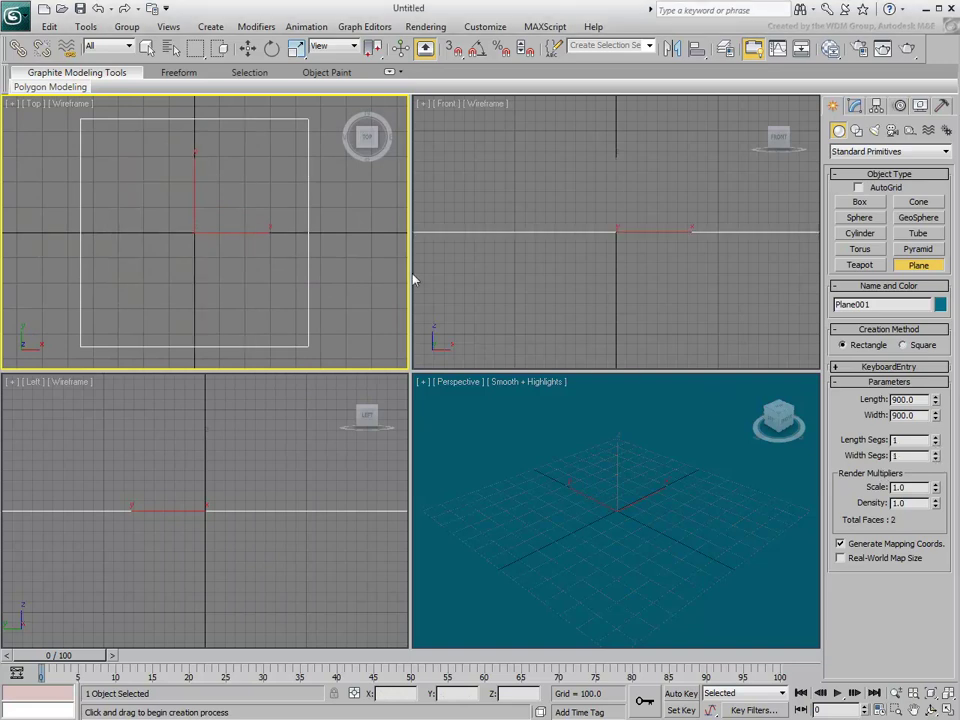
Step: End plane creation and zero the plane's Y position with Move
{"action": "right_click", "coordinate": [255, 262]}
{"action": "right_click", "coordinate": [255, 262]}
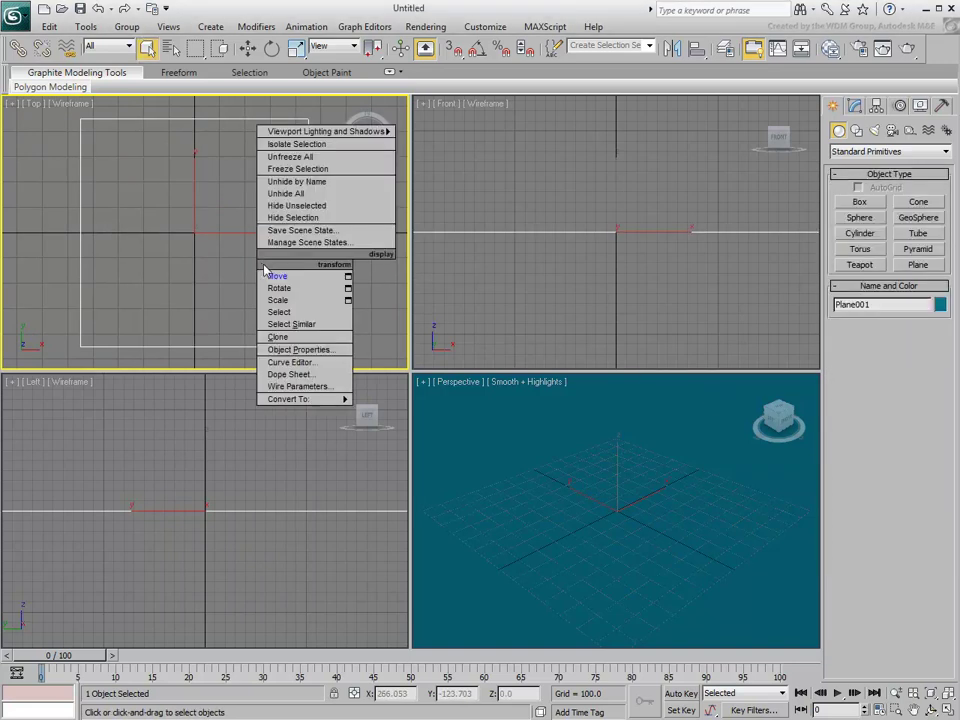
{"action": "left_click", "coordinate": [275, 270]}
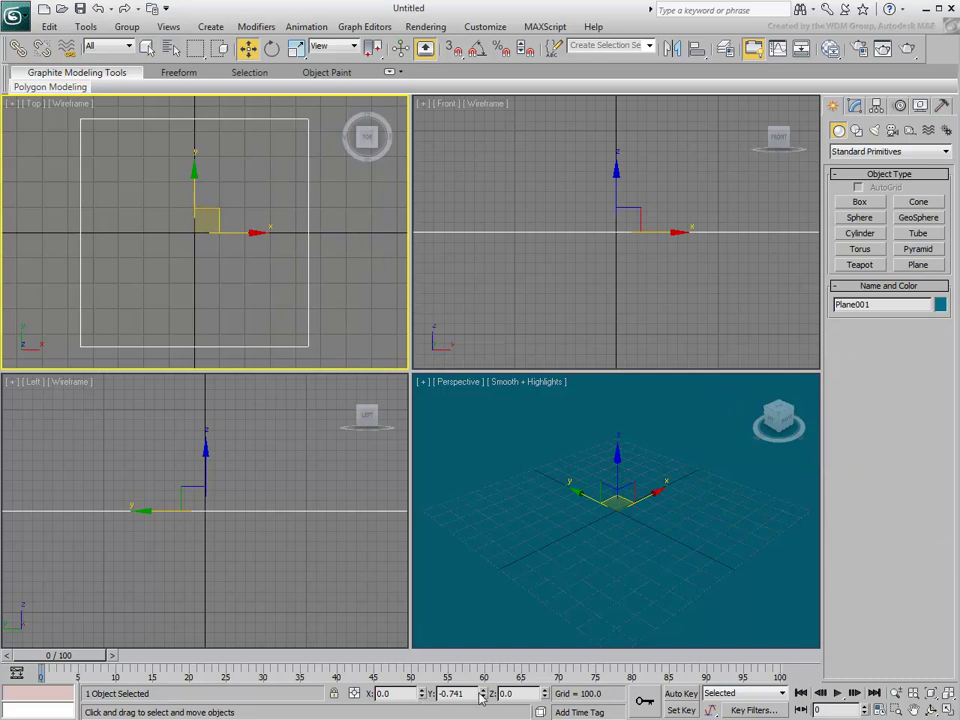
{"action": "right_click", "coordinate": [483, 694]}
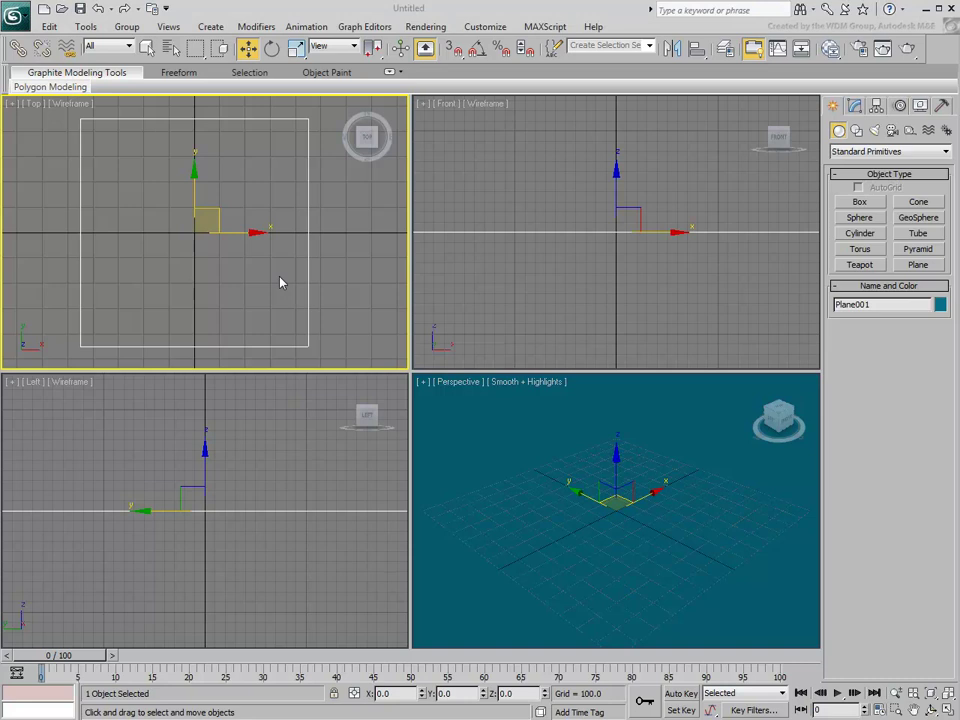
Step: Set the top, front and left views to shaded with edged faces
{"action": "key", "text": "F3"}
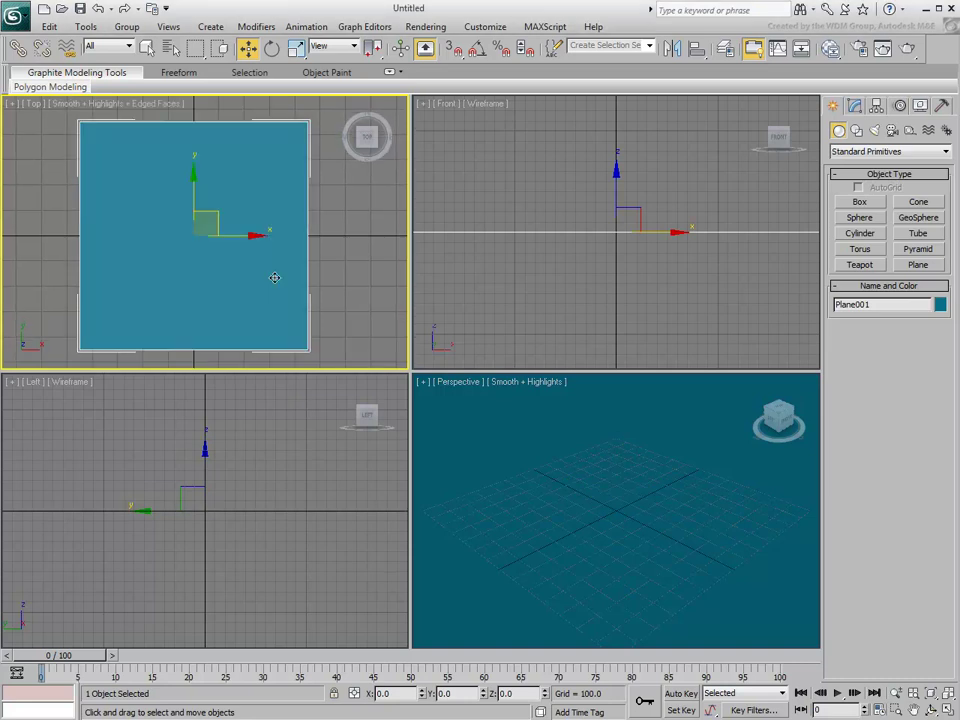
{"action": "right_click", "coordinate": [515, 290]}
{"action": "key", "text": "F3"}
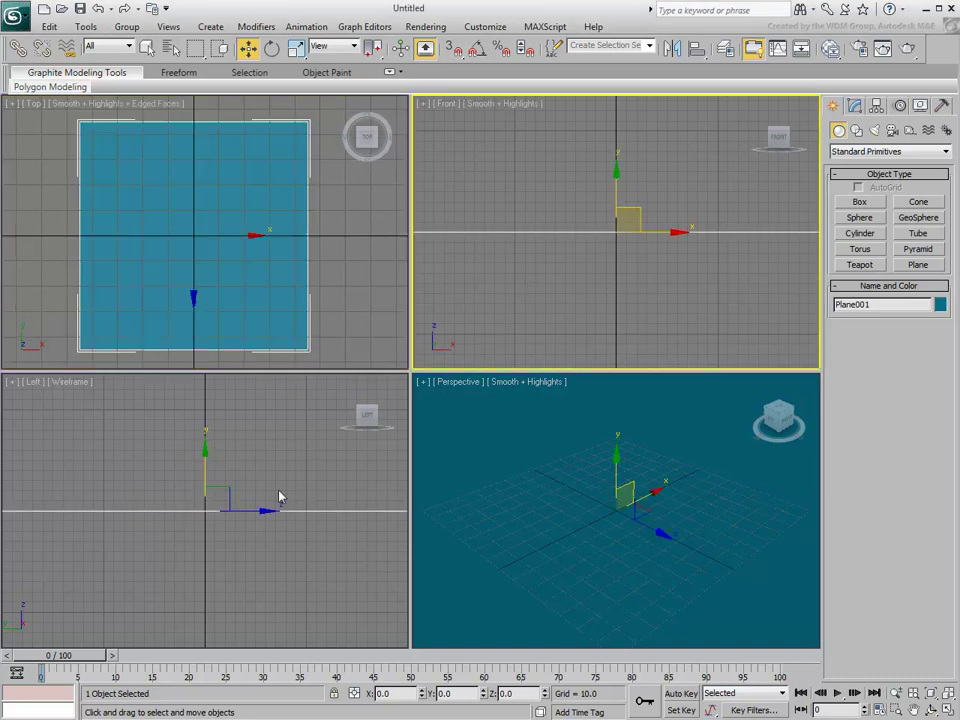
{"action": "right_click", "coordinate": [279, 497]}
{"action": "key", "text": "F3"}
{"action": "key", "text": "F4"}
Step: Turn on edged faces in the perspective view and frame the plane
{"action": "right_click", "coordinate": [510, 506]}
{"action": "key", "text": "F4"}
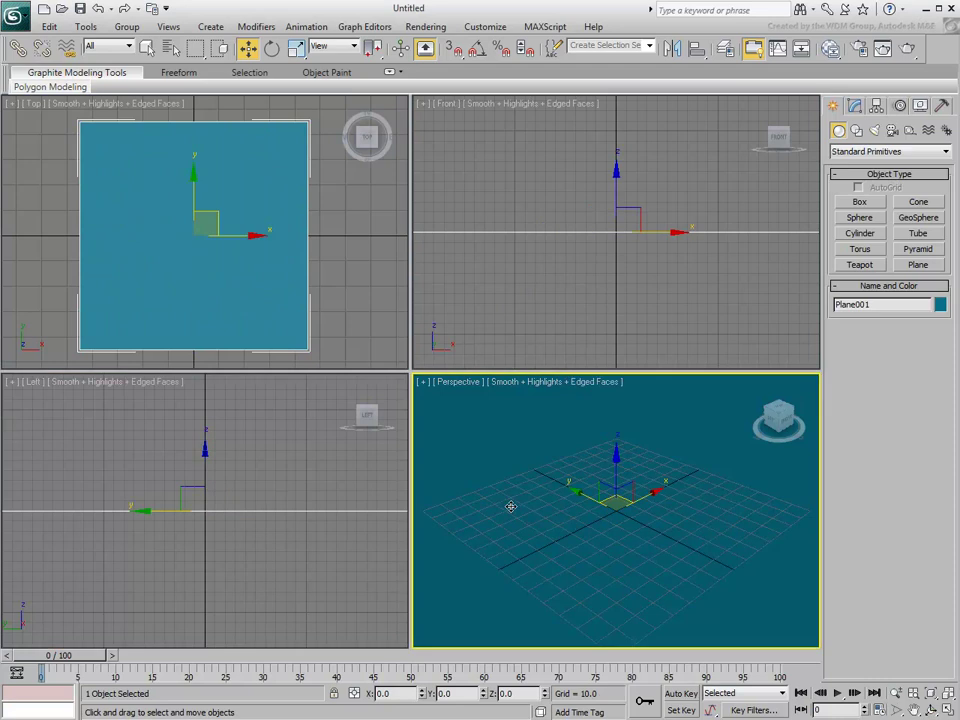
{"action": "scroll", "coordinate": [573, 502], "scroll_direction": "up", "scroll_amount": 5}
{"action": "middle_click_drag", "start_coordinate": [574, 536], "coordinate": [573, 498]}
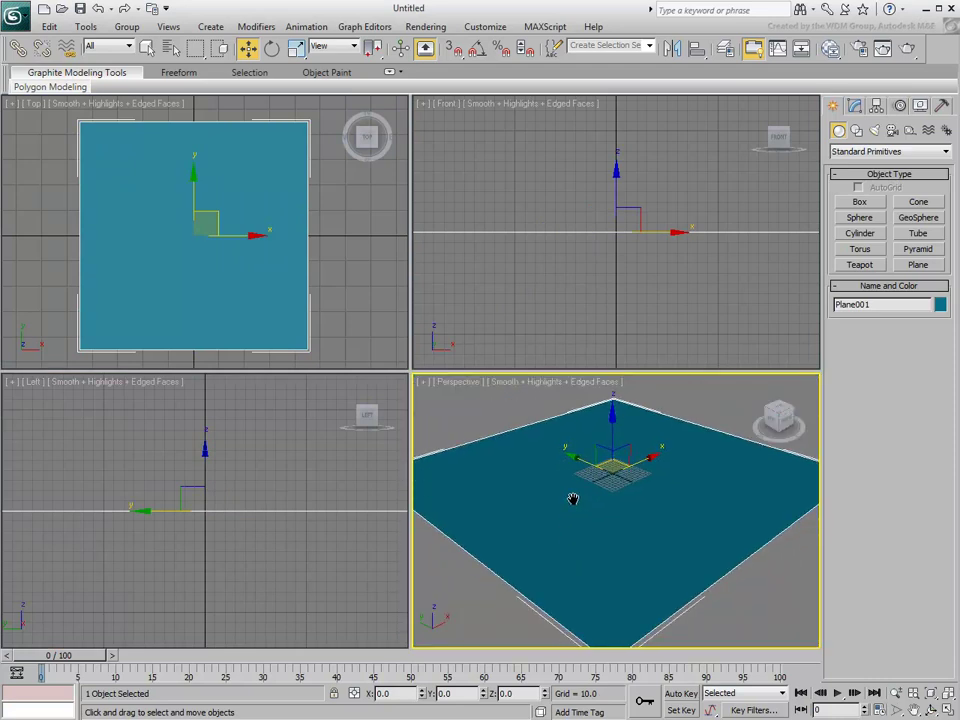
{"action": "right_click", "coordinate": [290, 508]}
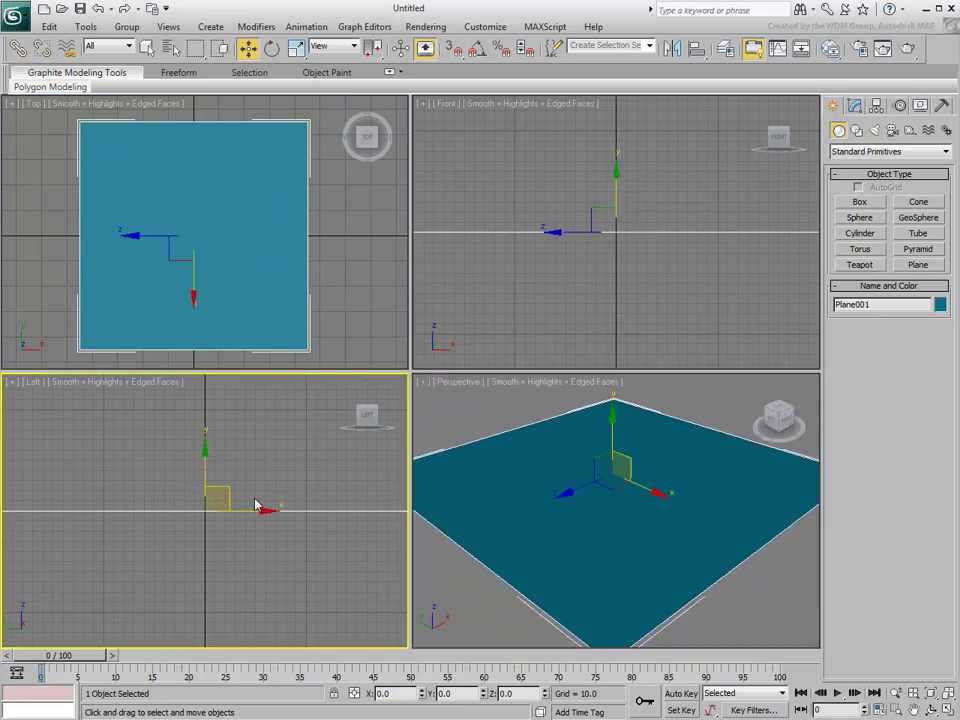
{"action": "right_click", "coordinate": [455, 312]}
{"action": "right_click", "coordinate": [313, 304]}
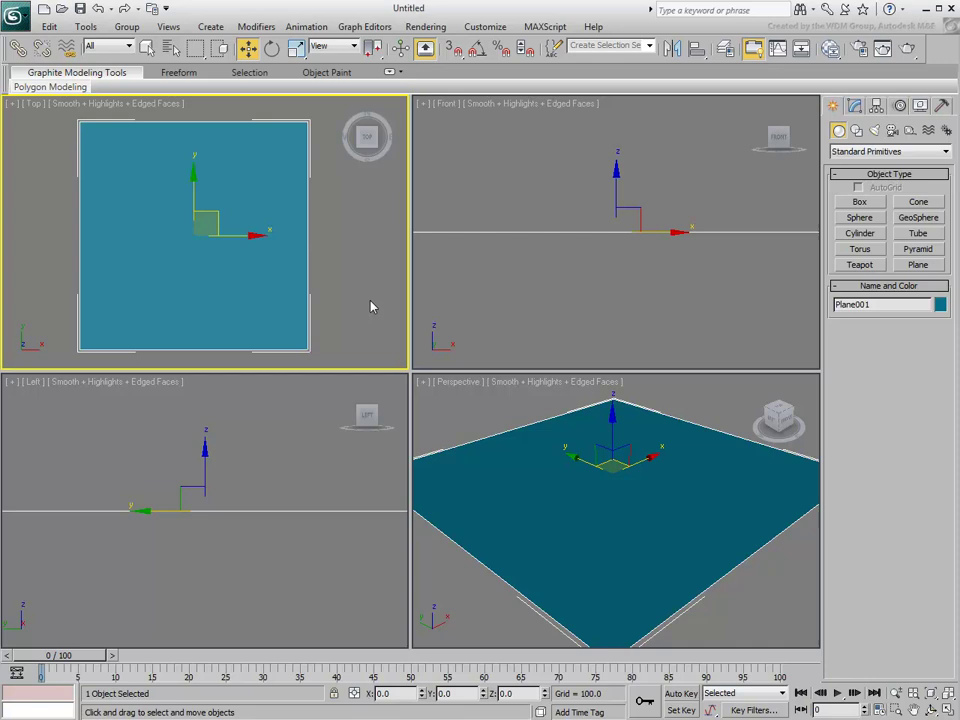
Step: Open the Slate Material Editor and move and resize its window
{"action": "left_click", "coordinate": [830, 48]}
{"action": "left_click_drag", "start_coordinate": [490, 356], "coordinate": [424, 118]}
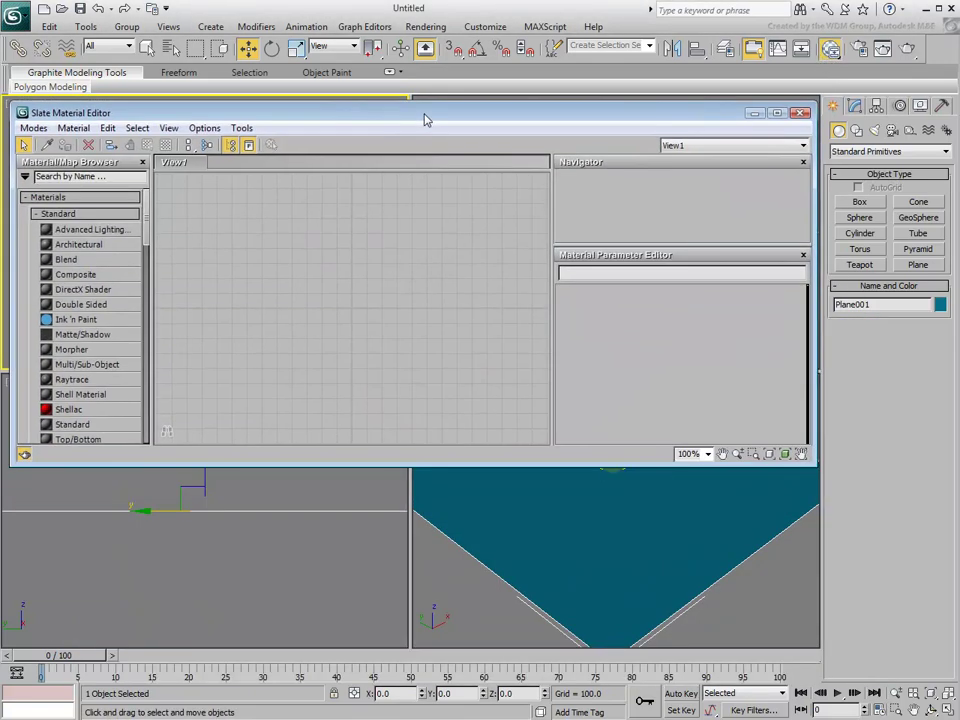
{"action": "left_click_drag", "start_coordinate": [815, 466], "coordinate": [830, 382]}
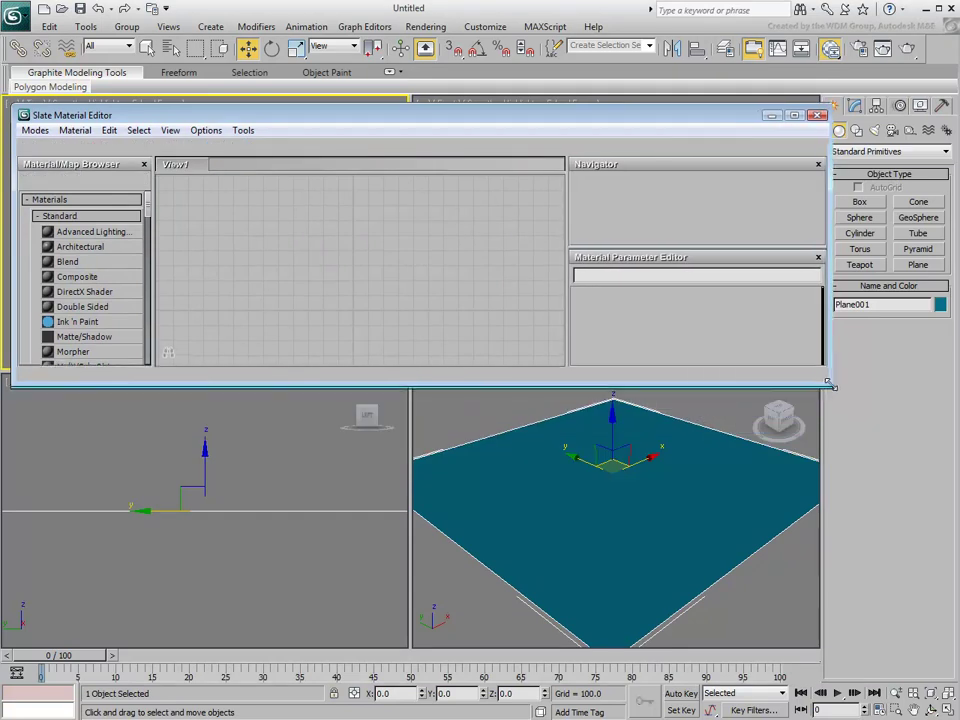
Step: Create a Standard material with Self-Illumination 100 and assign it to the plane
{"action": "left_click_drag", "start_coordinate": [151, 205], "coordinate": [150, 226]}
{"action": "left_click_drag", "start_coordinate": [80, 304], "coordinate": [400, 250]}
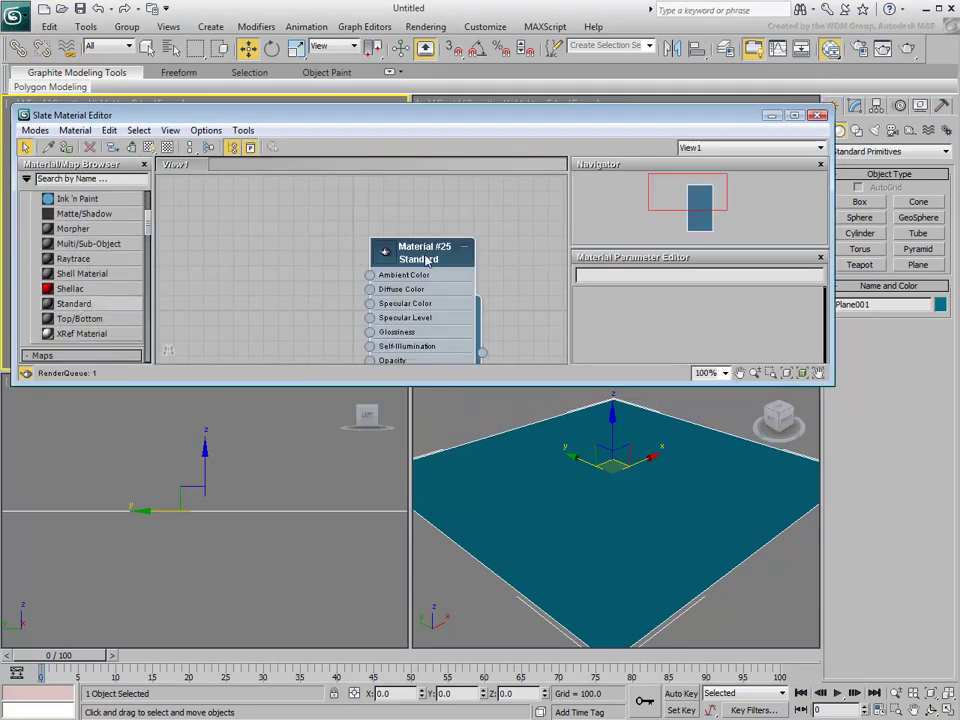
{"action": "double_click", "coordinate": [430, 258]}
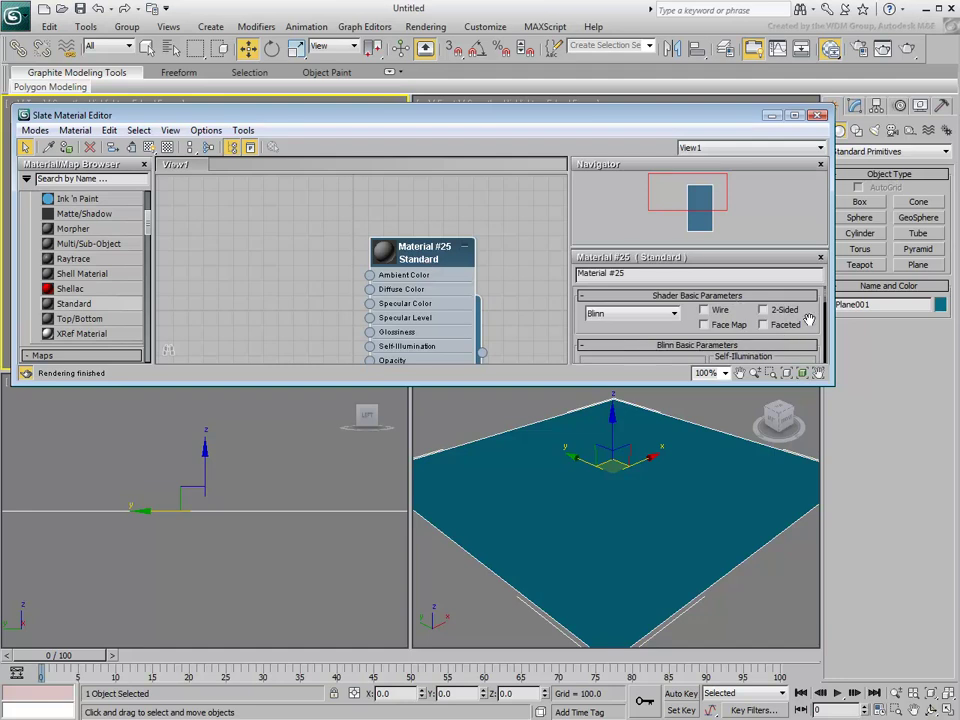
{"action": "scroll", "coordinate": [727, 358], "scroll_direction": "down", "scroll_amount": 2}
{"action": "left_click_drag", "start_coordinate": [783, 318], "coordinate": [785, 226]}
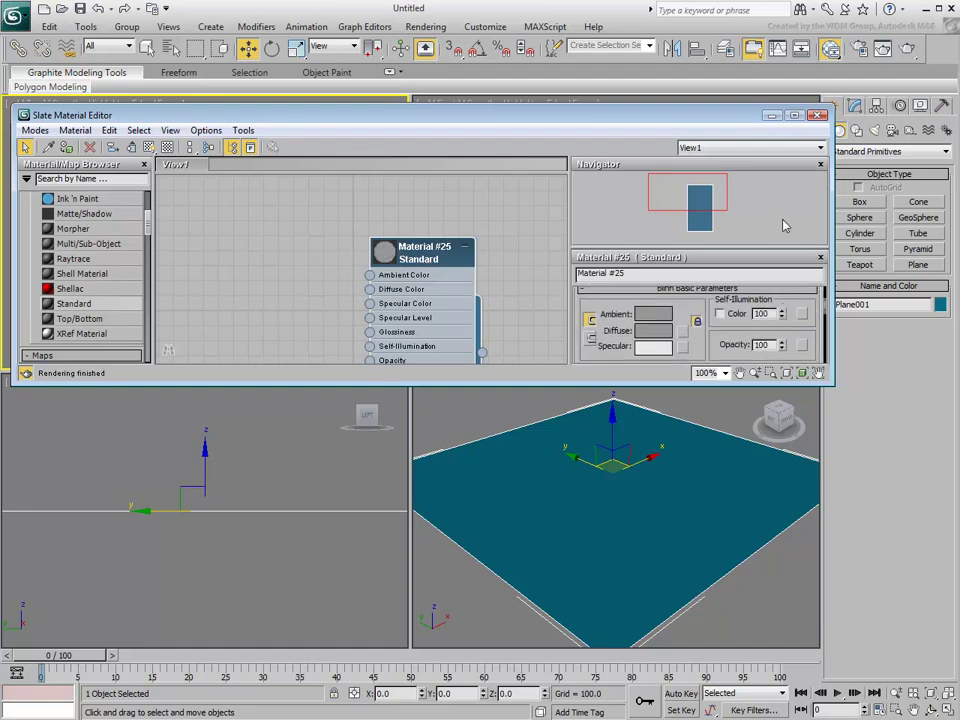
{"action": "left_click_drag", "start_coordinate": [482, 353], "coordinate": [548, 487]}
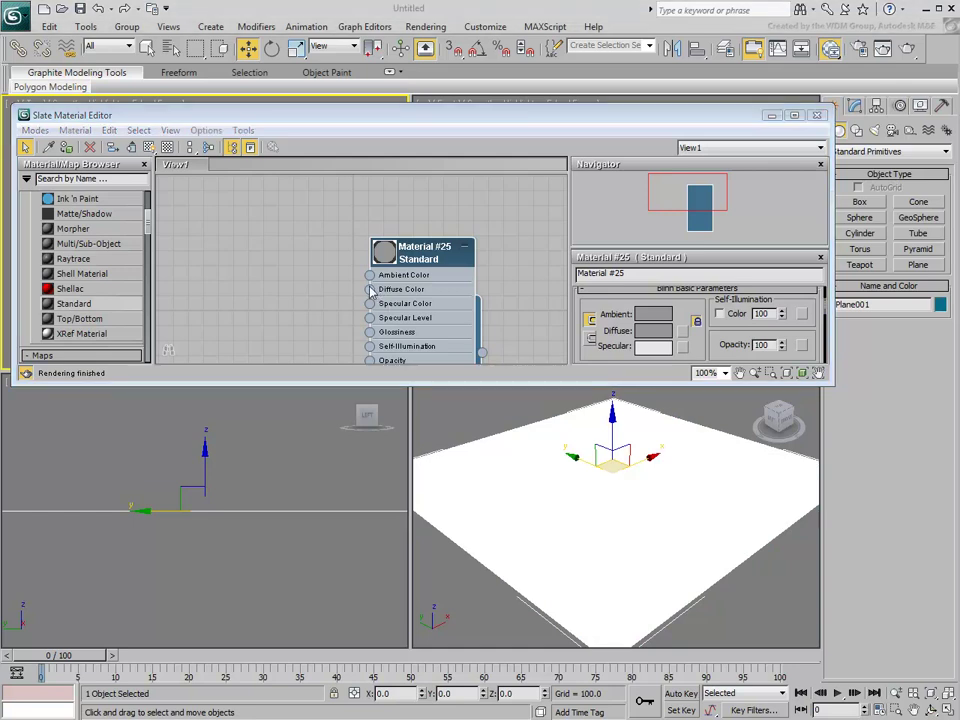
Step: Load top.jpg from the files folder as the diffuse bitmap and show it on the plane
{"action": "left_click_drag", "start_coordinate": [362, 291], "coordinate": [270, 244]}
{"action": "left_click", "coordinate": [235, 185]}
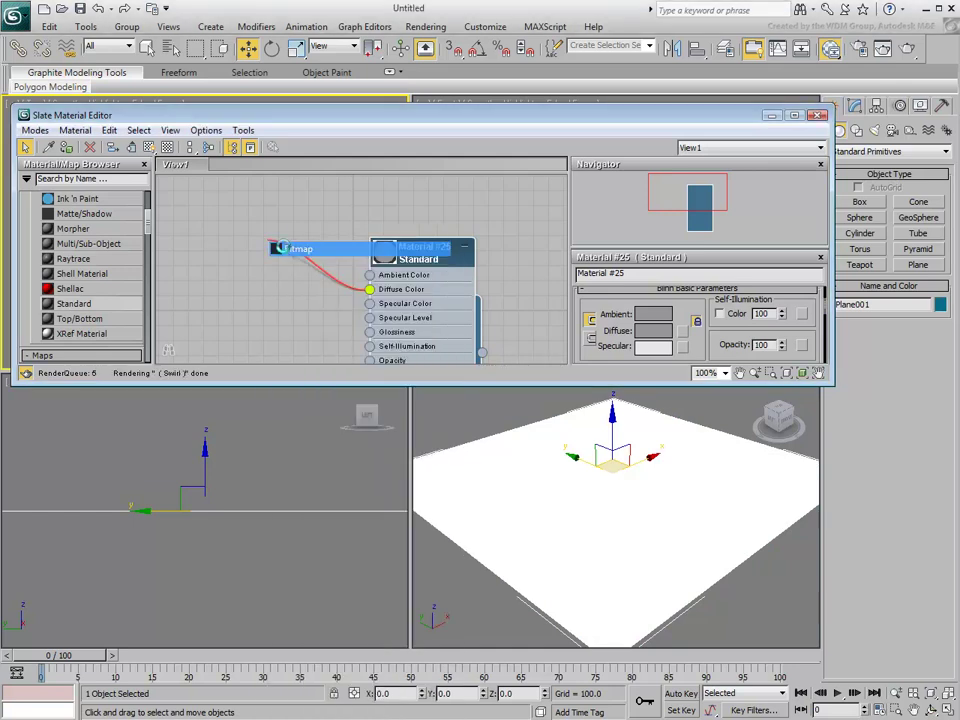
{"action": "left_click", "coordinate": [150, 33]}
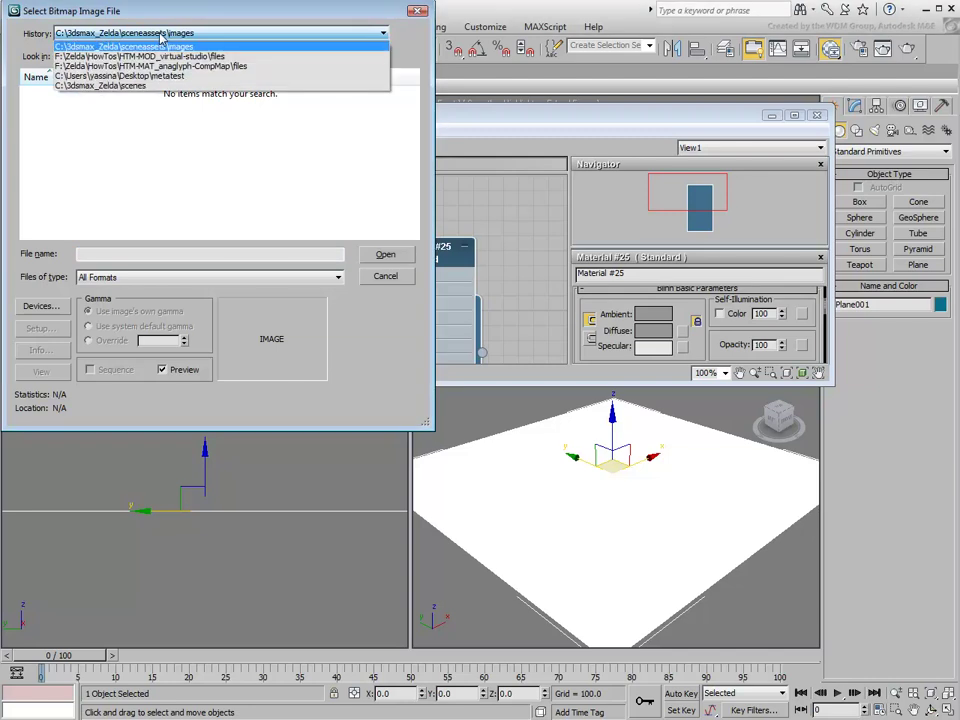
{"action": "left_click", "coordinate": [150, 57]}
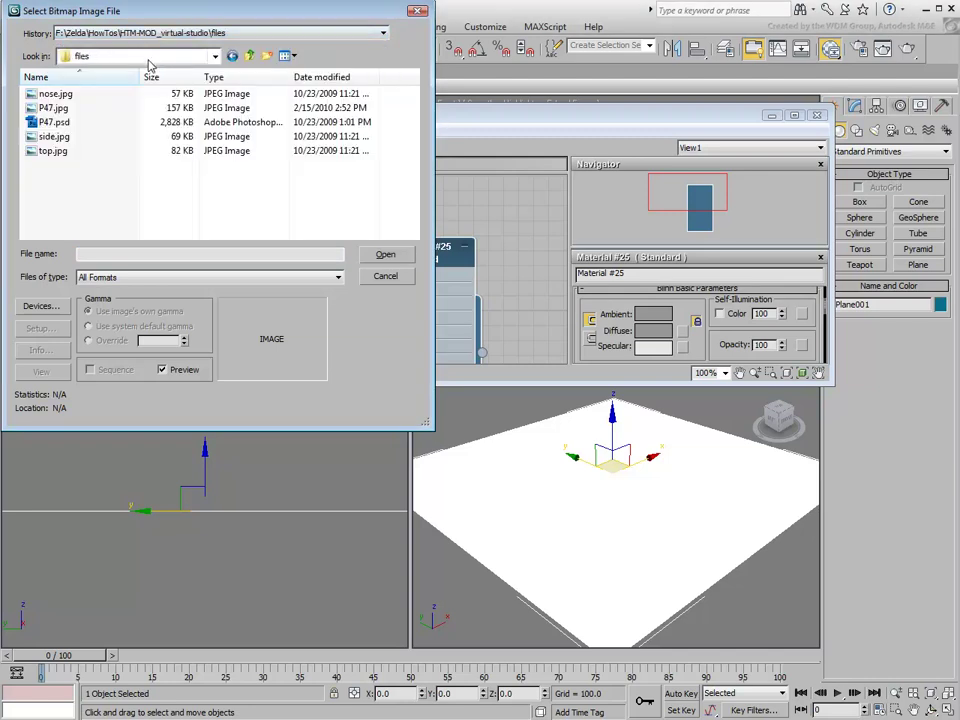
{"action": "left_click", "coordinate": [50, 152]}
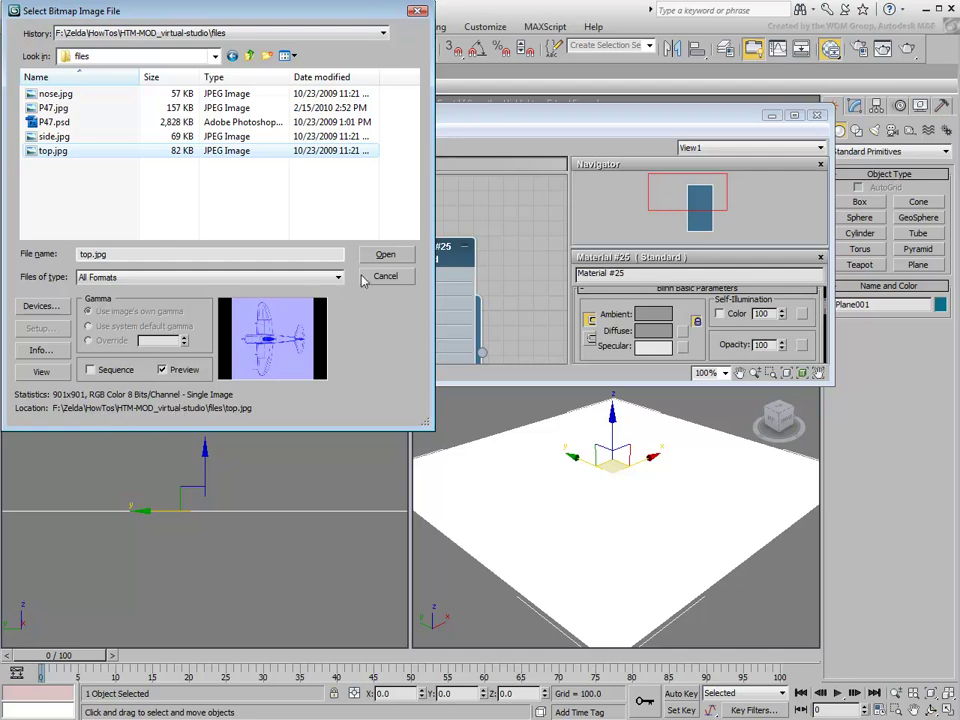
{"action": "left_click", "coordinate": [385, 254]}
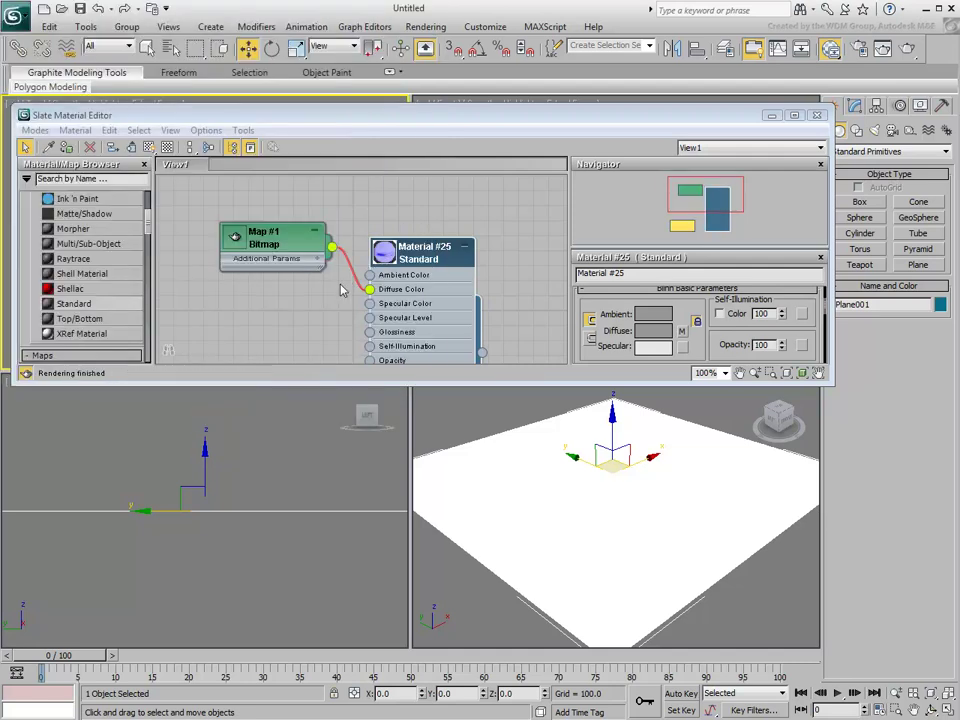
{"action": "left_click", "coordinate": [150, 147]}
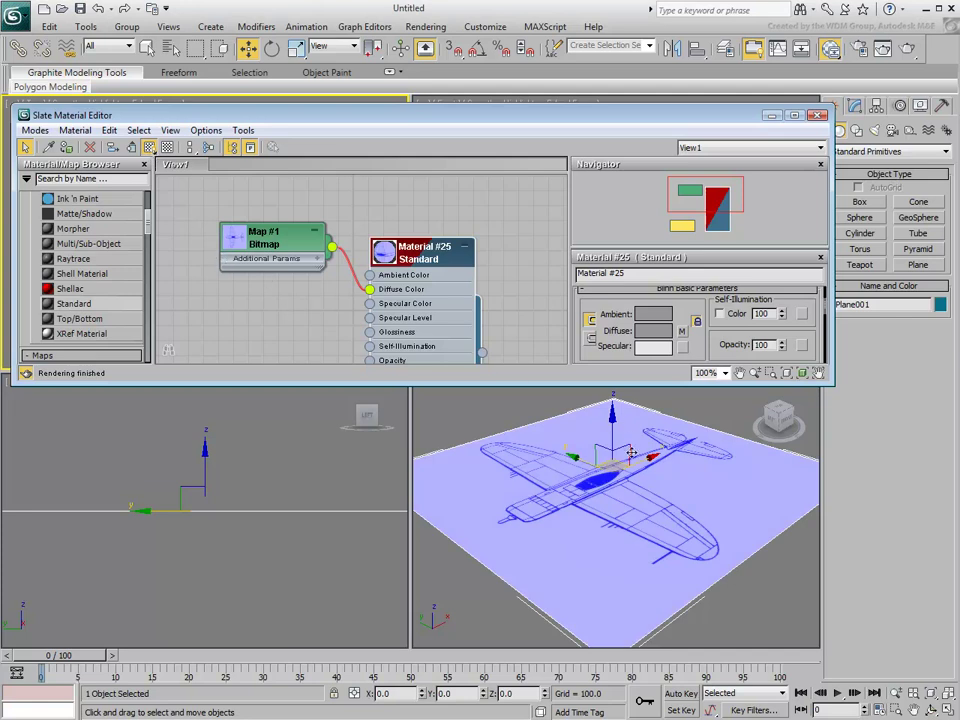
{"action": "middle_click_drag", "start_coordinate": [631, 540], "coordinate": [631, 570], "text": "alt"}
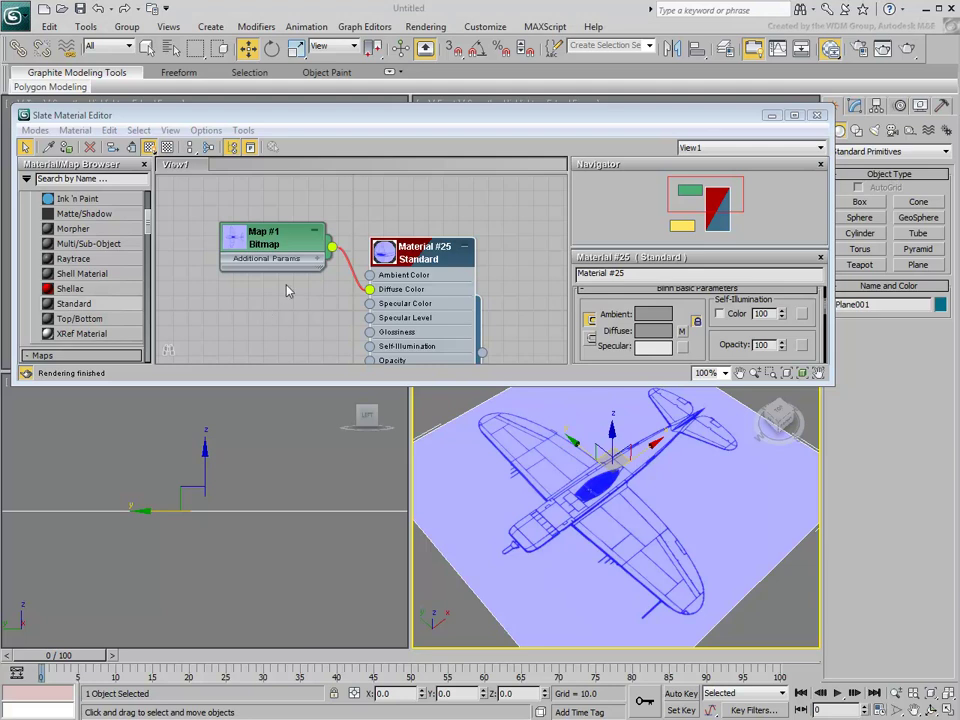
{"action": "left_click", "coordinate": [485, 27]}
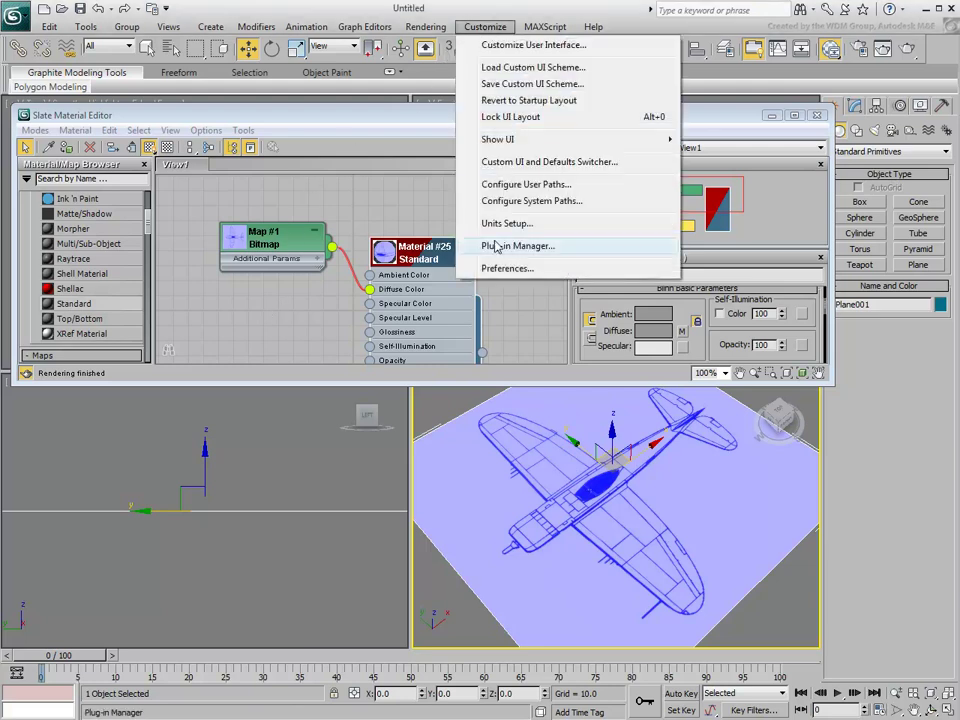
{"action": "left_click", "coordinate": [500, 270]}
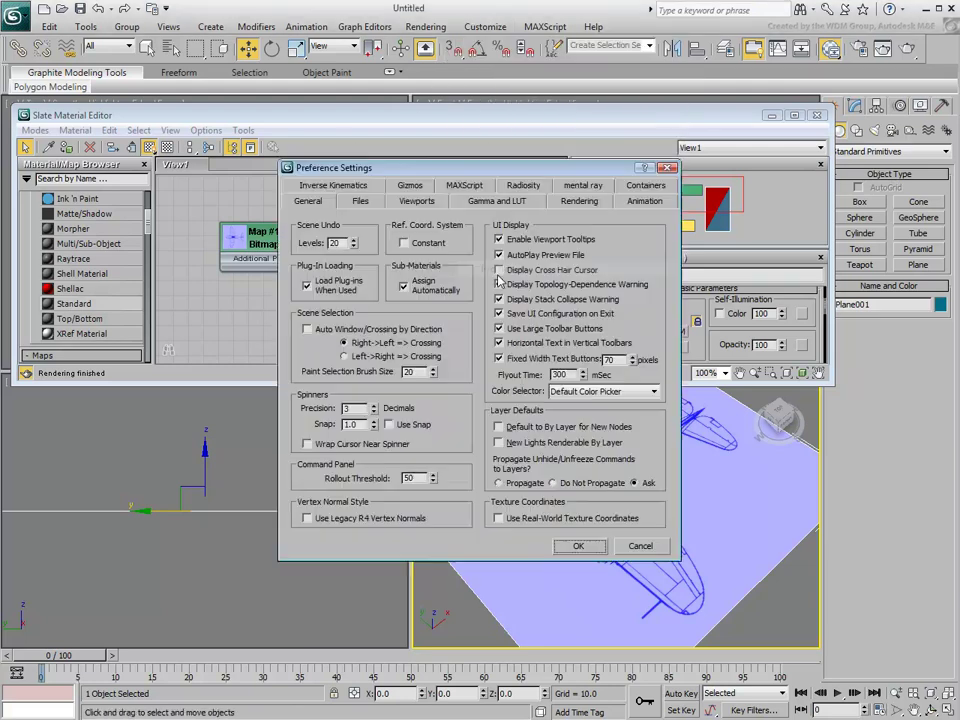
{"action": "left_click", "coordinate": [417, 202]}
{"action": "left_click", "coordinate": [350, 495]}
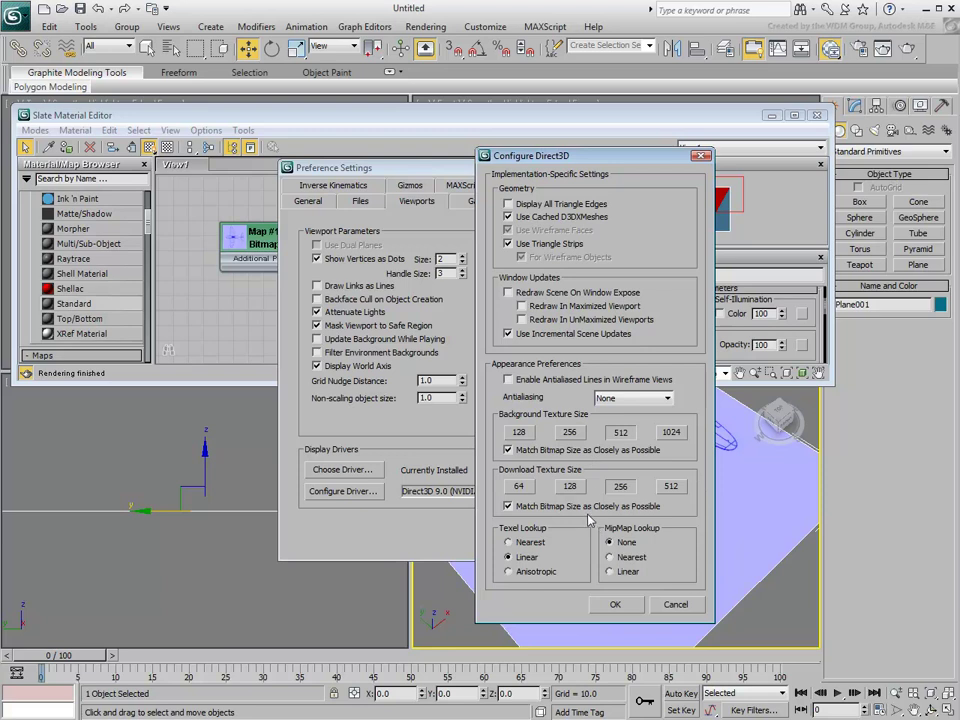
{"action": "left_click", "coordinate": [692, 610]}
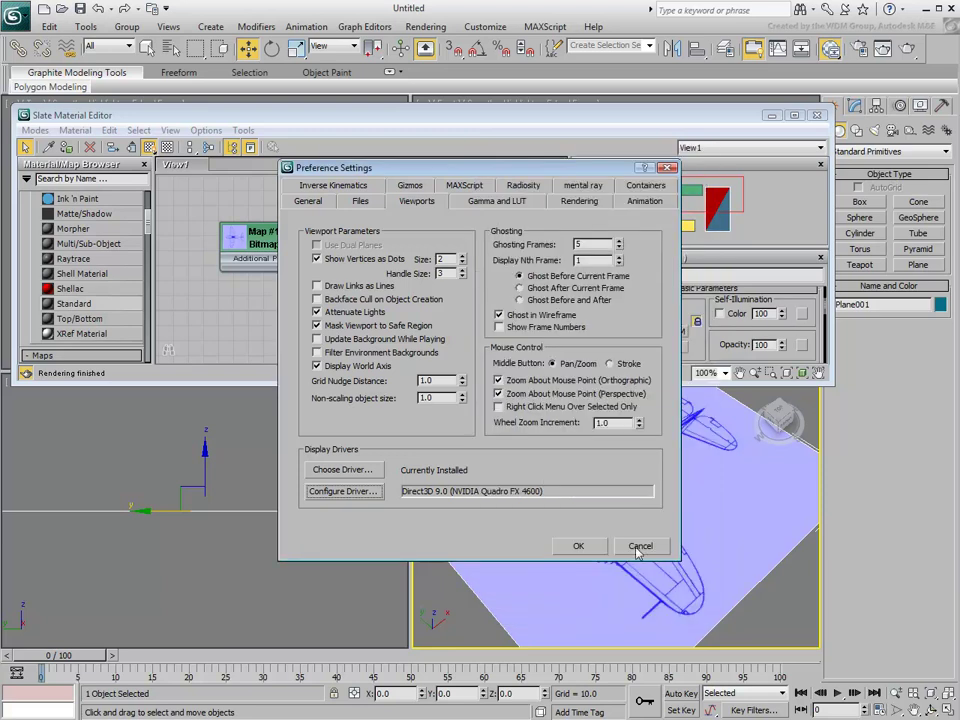
{"action": "left_click", "coordinate": [638, 547]}
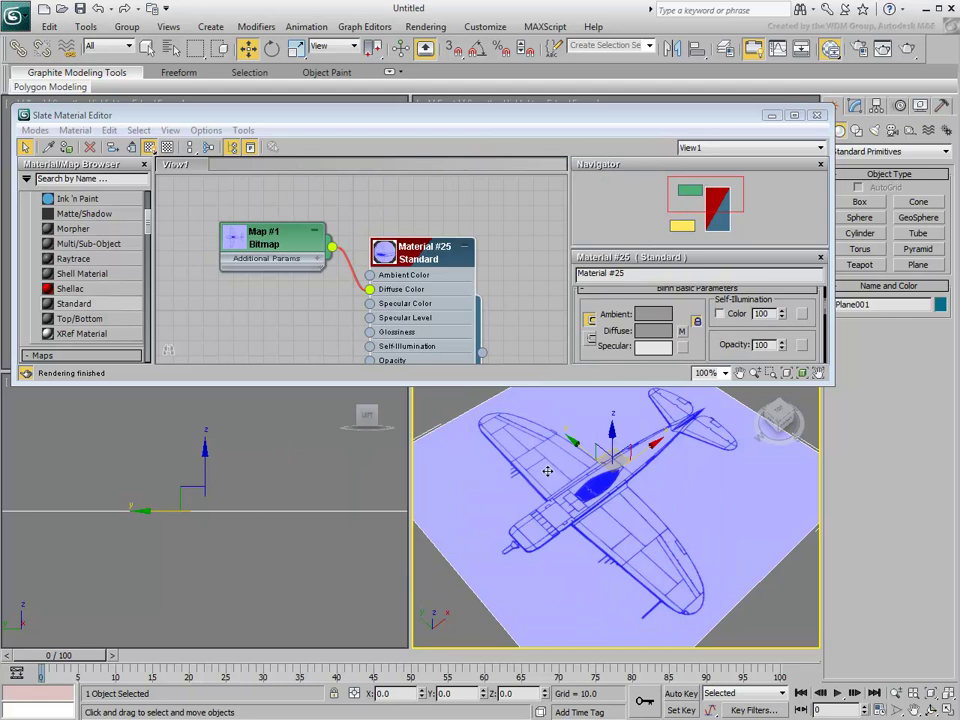
Step: Close the Slate Material Editor and orbit the perspective view lower
{"action": "scroll", "coordinate": [349, 229], "scroll_direction": "down", "scroll_amount": 4}
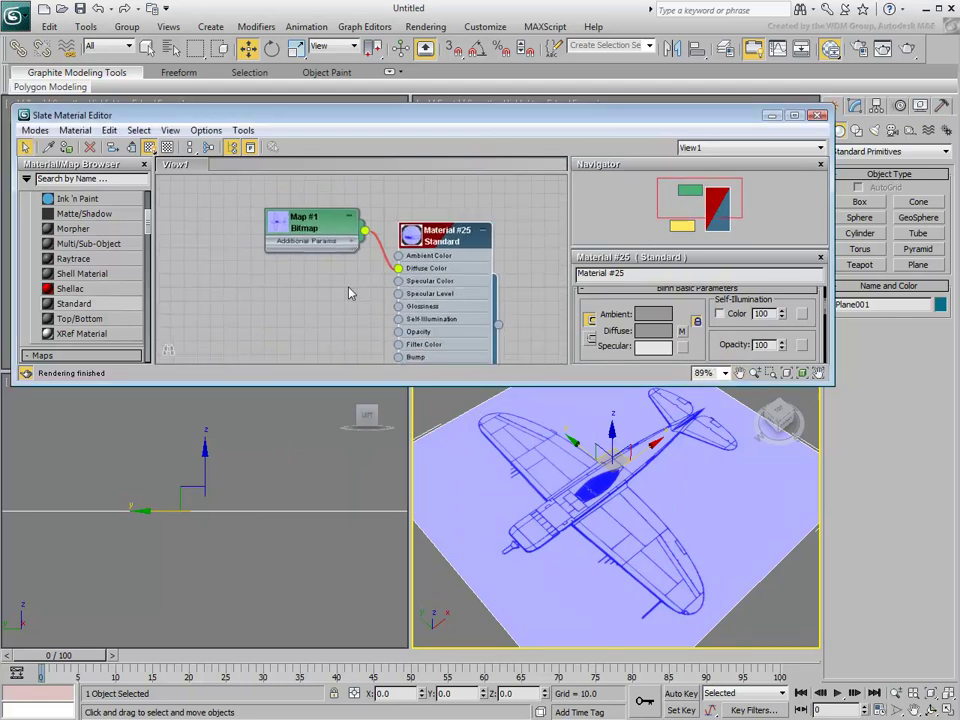
{"action": "middle_click_drag", "start_coordinate": [336, 313], "coordinate": [400, 291]}
{"action": "scroll", "coordinate": [400, 291], "scroll_direction": "down", "scroll_amount": 1}
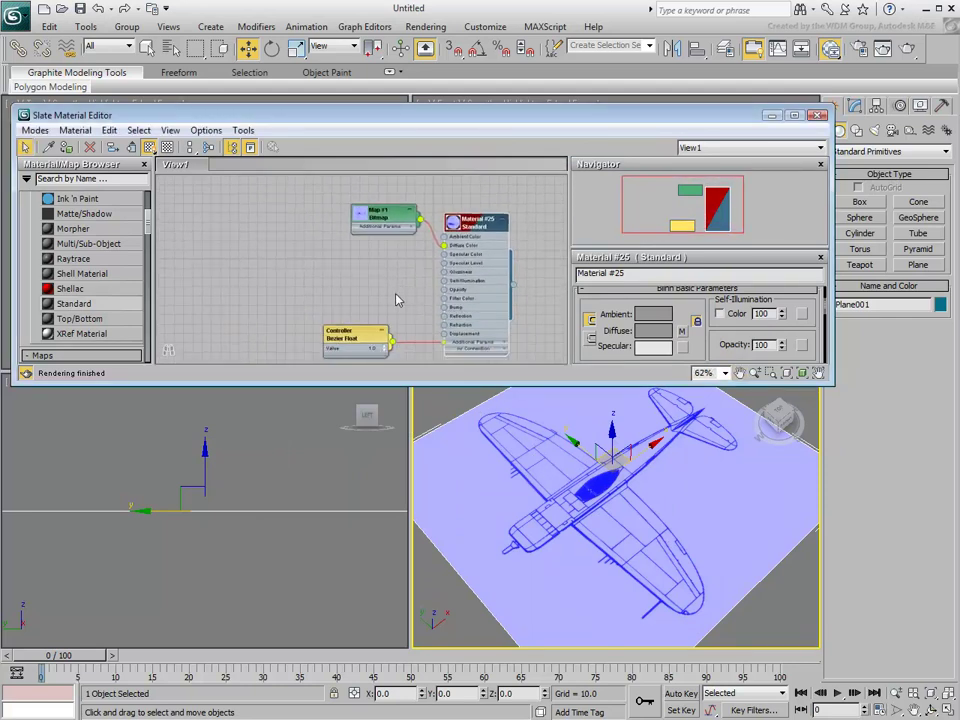
{"action": "left_click", "coordinate": [819, 115]}
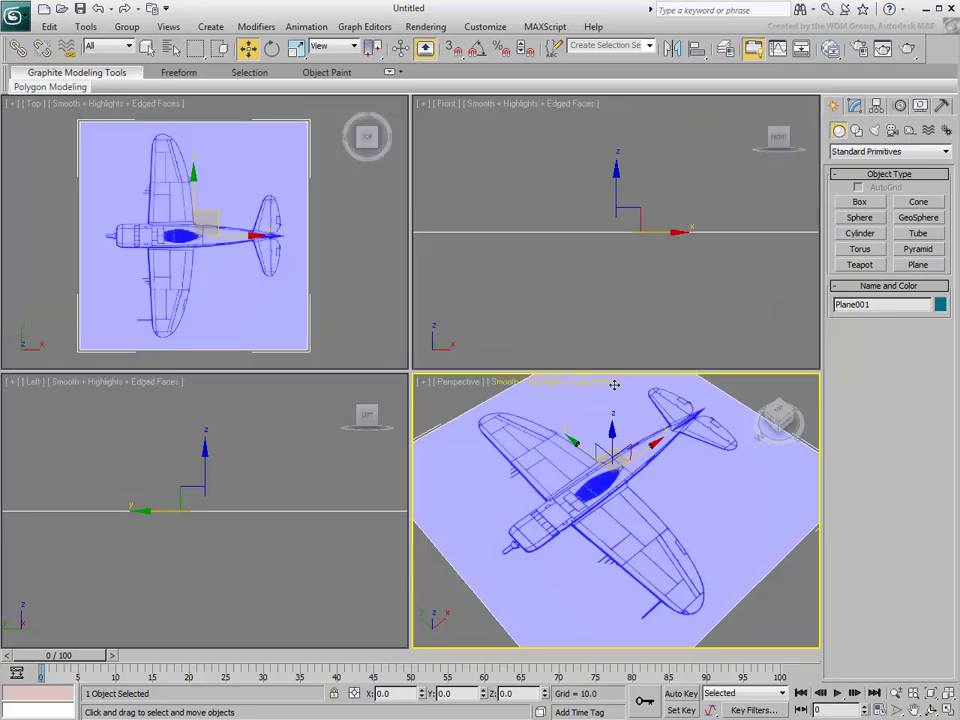
{"action": "middle_click_drag", "start_coordinate": [611, 450], "coordinate": [615, 523], "text": "alt"}
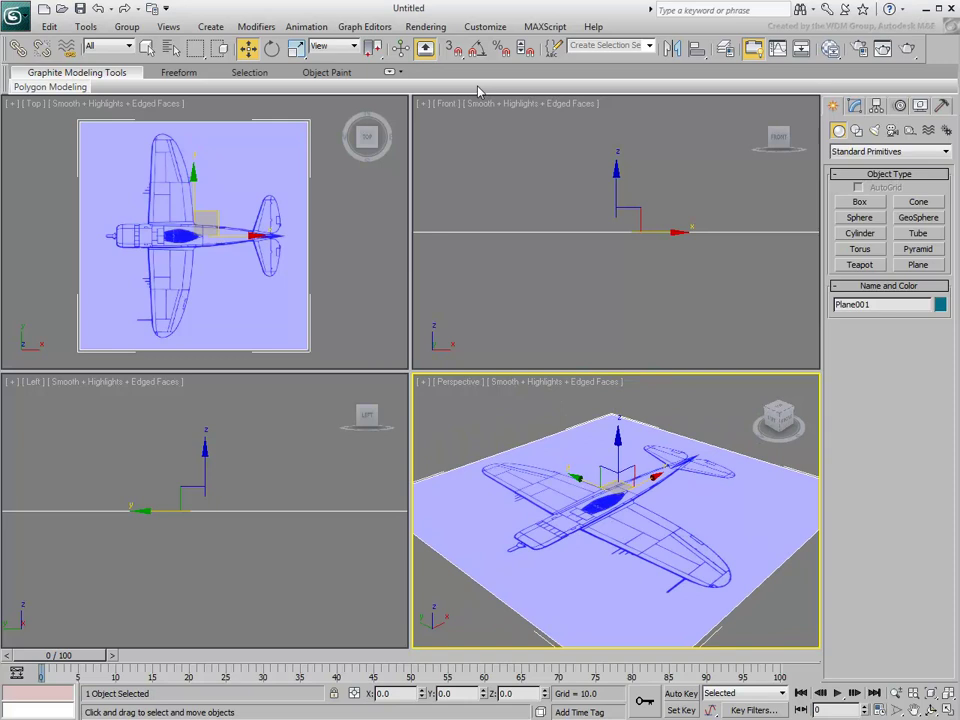
Step: With Angle Snap on, Shift-rotate the plane 90° on X as a copy
{"action": "left_click", "coordinate": [477, 47]}
{"action": "right_click", "coordinate": [594, 496]}
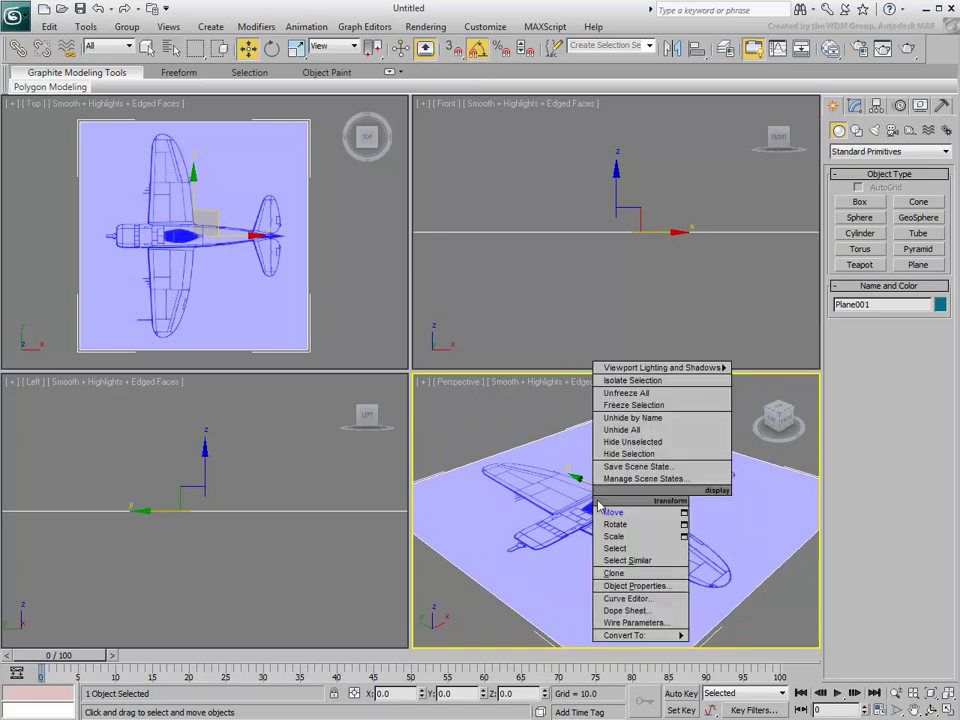
{"action": "left_click", "coordinate": [620, 521]}
{"action": "mouse_move", "coordinate": [625, 518]}
{"action": "left_mouse_down", "text": "shift"}
{"action": "mouse_move", "coordinate": [660, 513]}
{"action": "mouse_move", "coordinate": [668, 537]}
{"action": "left_mouse_up", "text": "shift"}
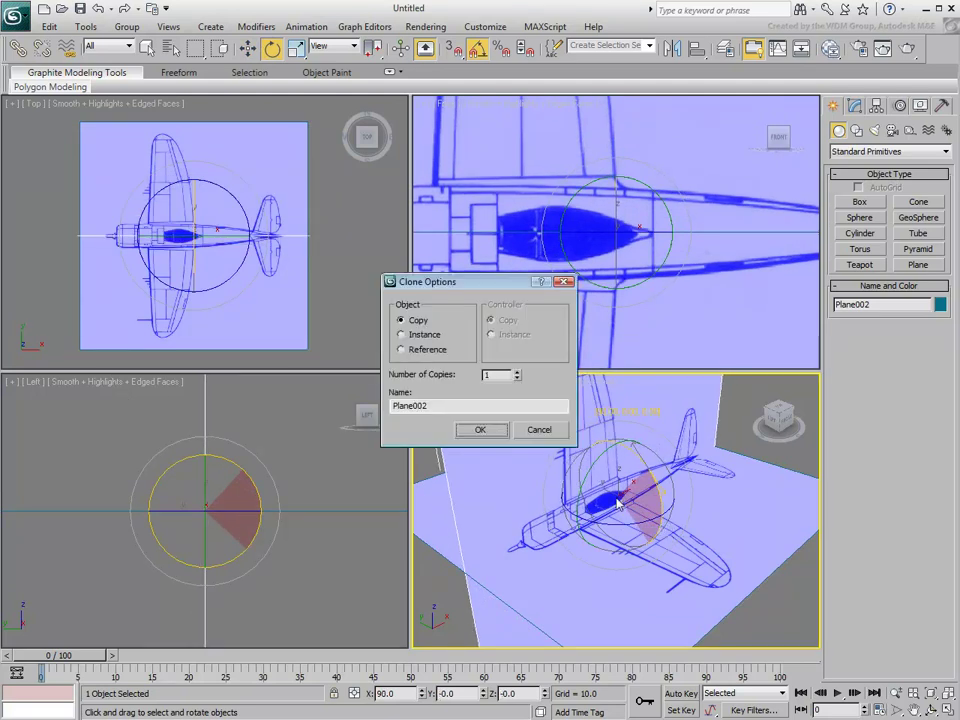
{"action": "left_click", "coordinate": [479, 430]}
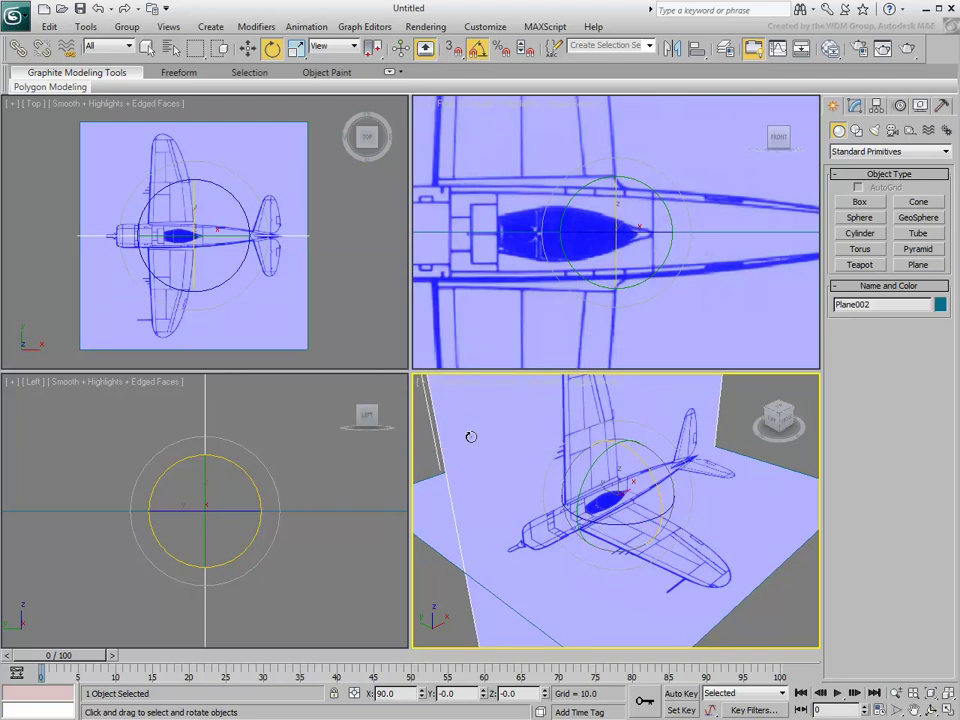
Step: Duplicate the material nodes in the Slate editor to create Material #26
{"action": "left_click", "coordinate": [829, 49]}
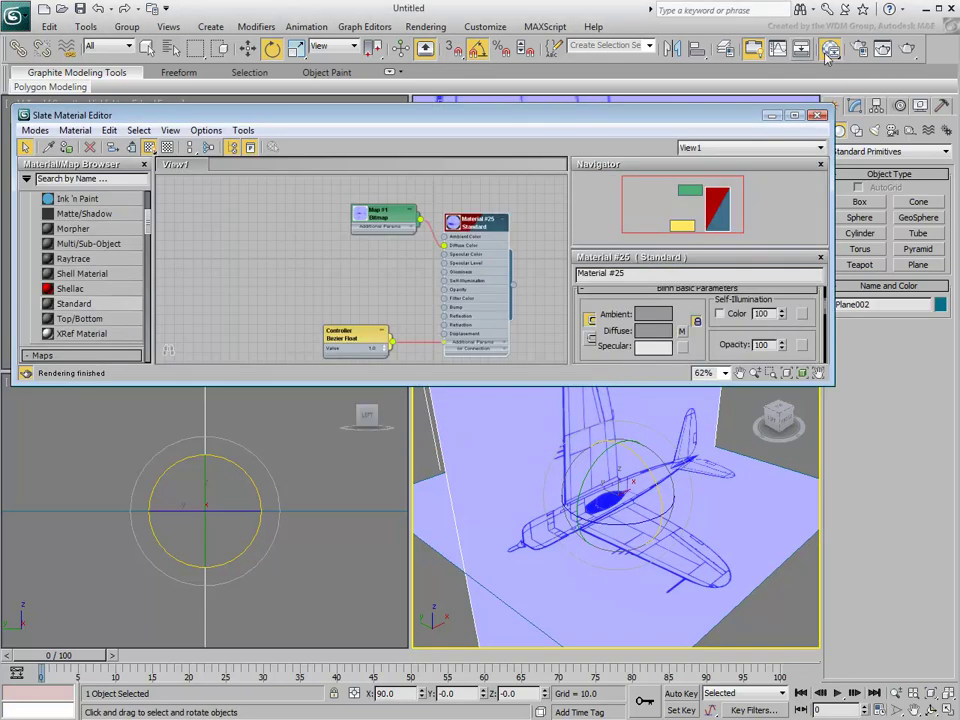
{"action": "scroll", "coordinate": [335, 251], "scroll_direction": "down", "scroll_amount": 4}
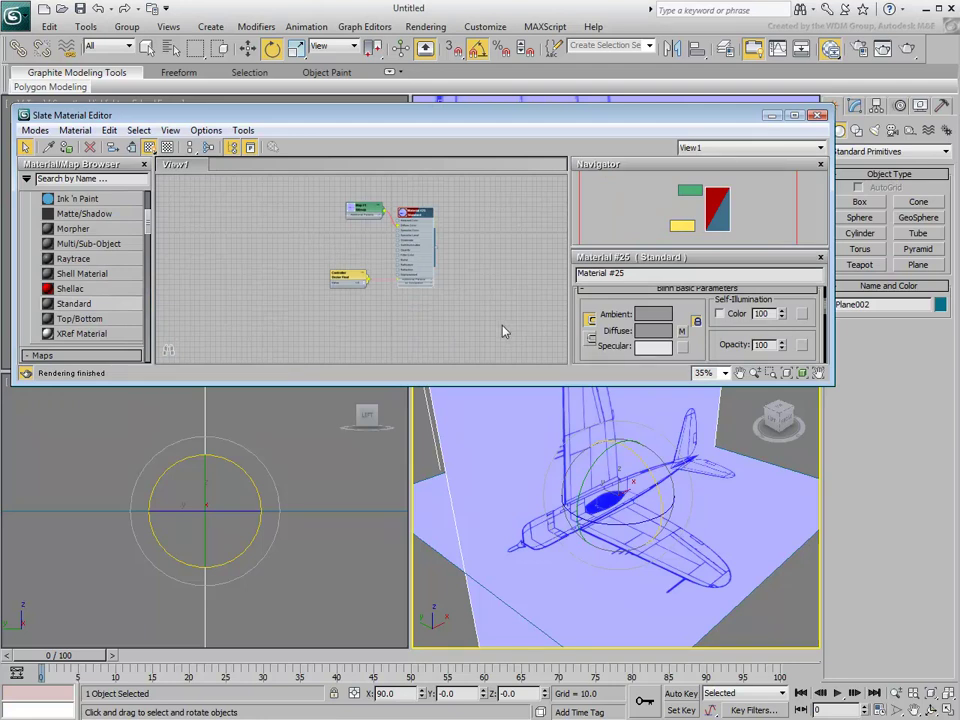
{"action": "left_click_drag", "start_coordinate": [504, 331], "coordinate": [326, 189]}
{"action": "left_click_drag", "start_coordinate": [416, 219], "coordinate": [412, 329], "text": "shift"}
{"action": "middle_click_drag", "start_coordinate": [463, 327], "coordinate": [446, 236]}
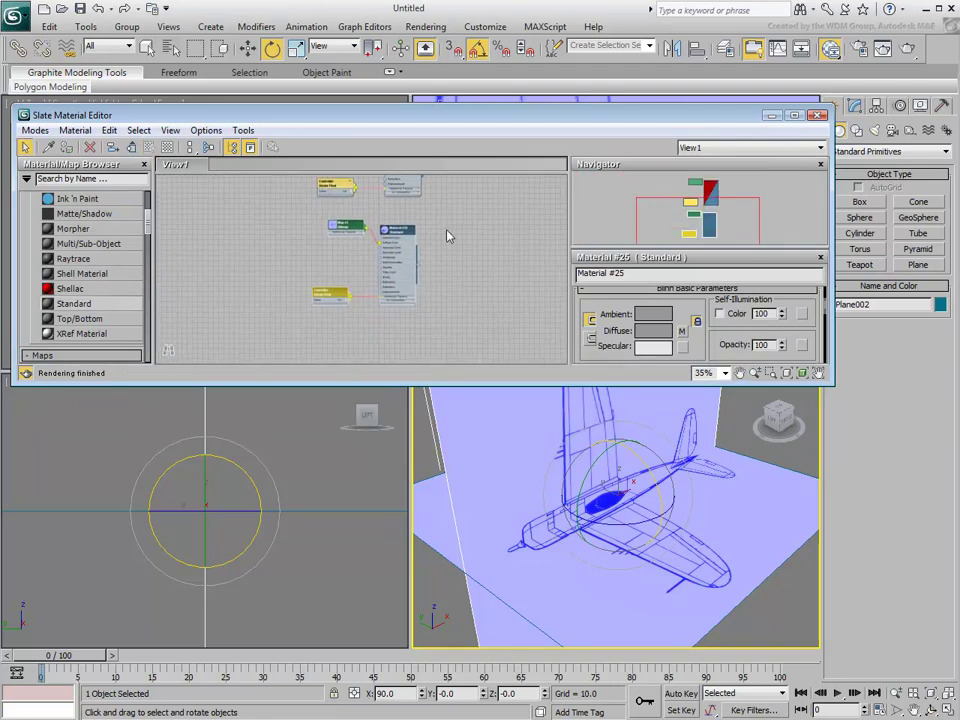
{"action": "scroll", "coordinate": [392, 240], "scroll_direction": "up", "scroll_amount": 4}
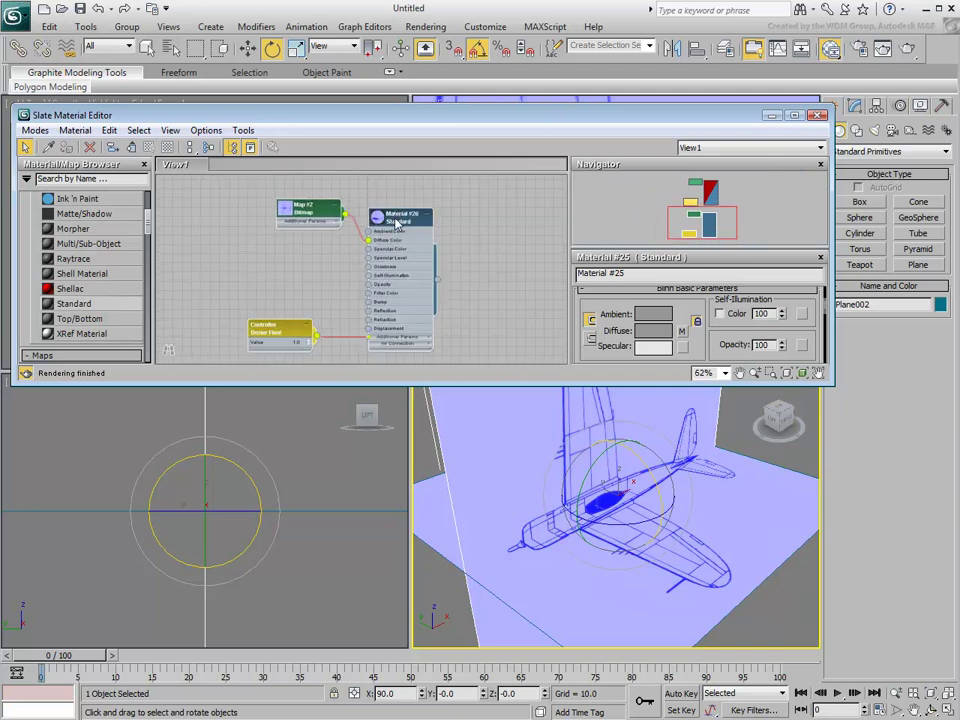
Step: Replace Map #2's image with side.jpg and show it in the viewports
{"action": "double_click", "coordinate": [398, 222]}
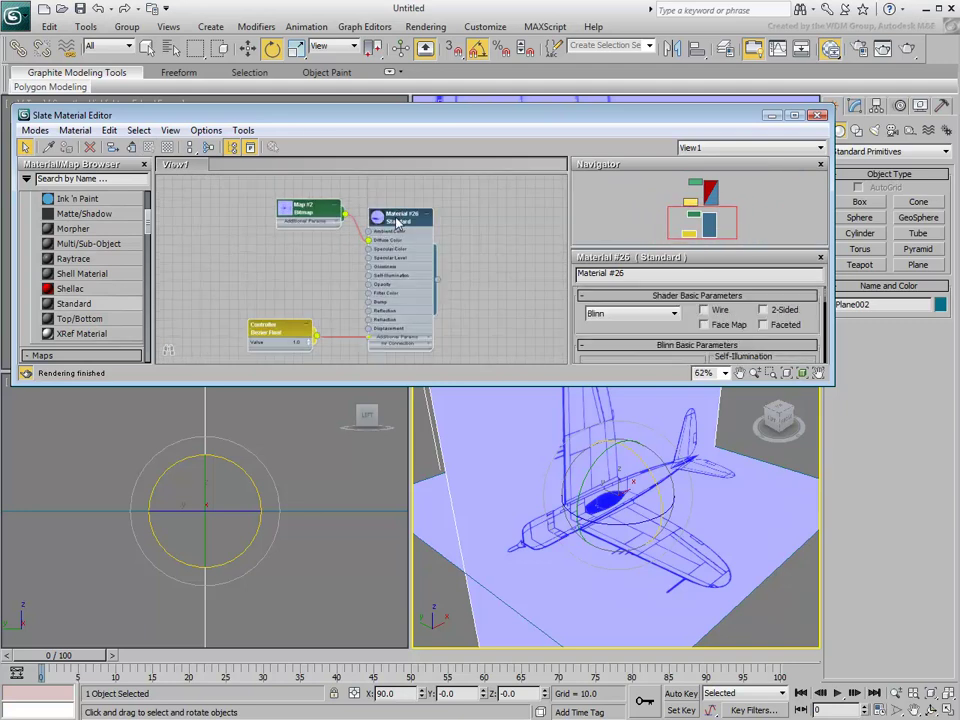
{"action": "double_click", "coordinate": [310, 216]}
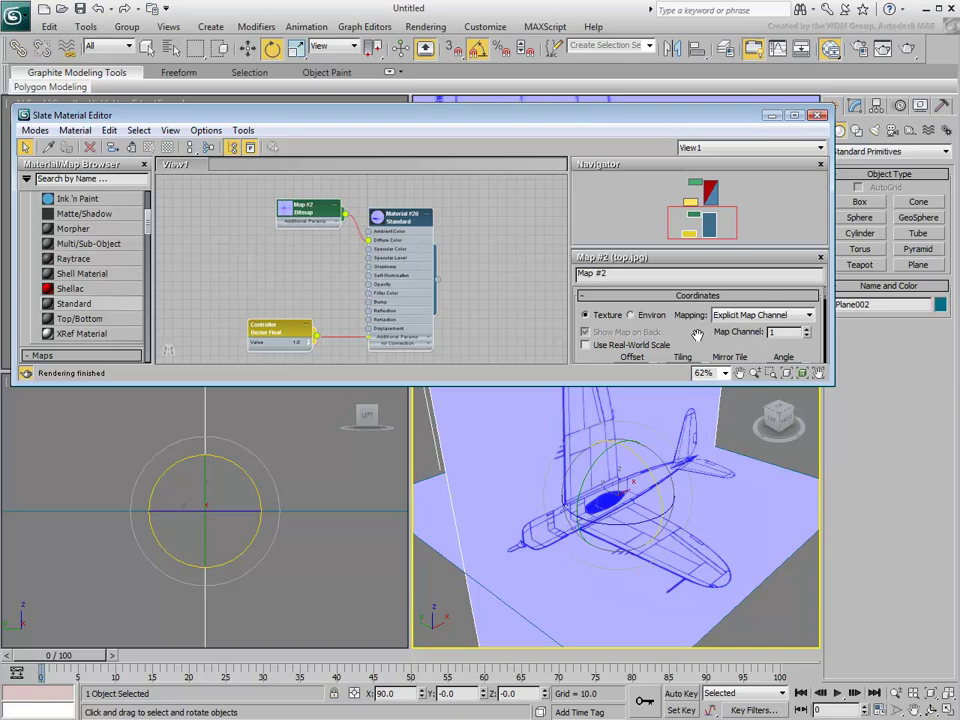
{"action": "left_click_drag", "start_coordinate": [717, 344], "coordinate": [703, 166]}
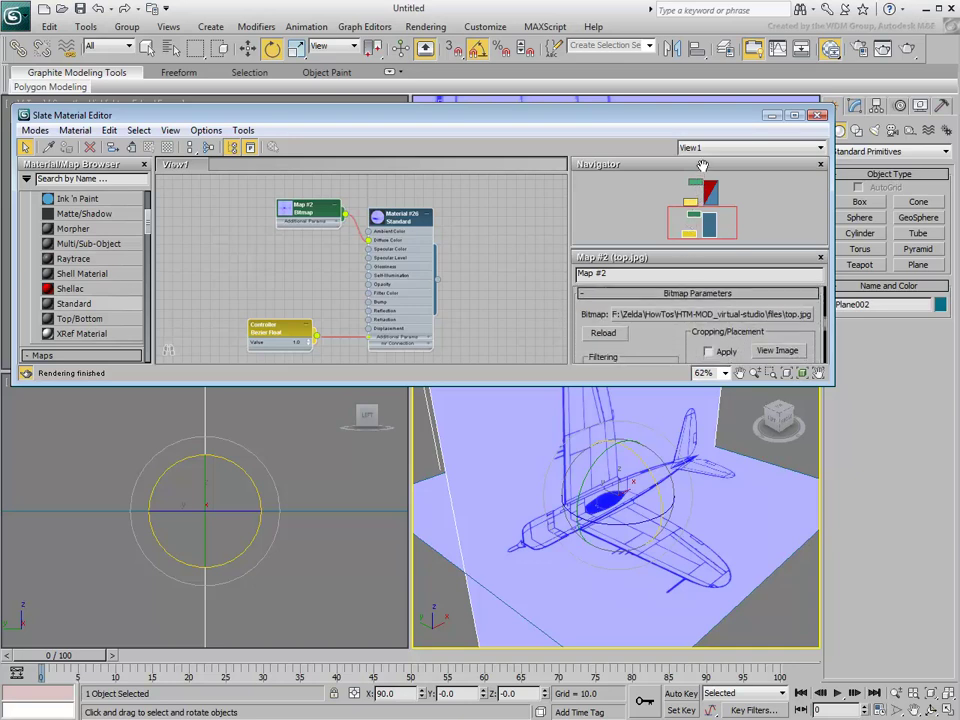
{"action": "left_click", "coordinate": [742, 318]}
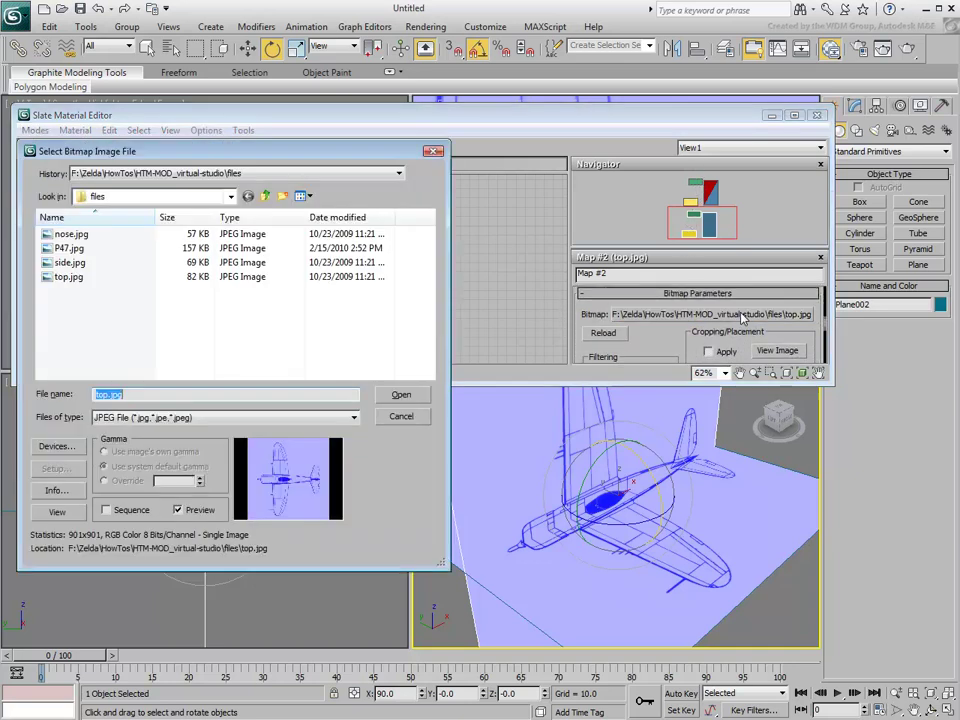
{"action": "left_click", "coordinate": [70, 262]}
{"action": "left_click", "coordinate": [401, 394]}
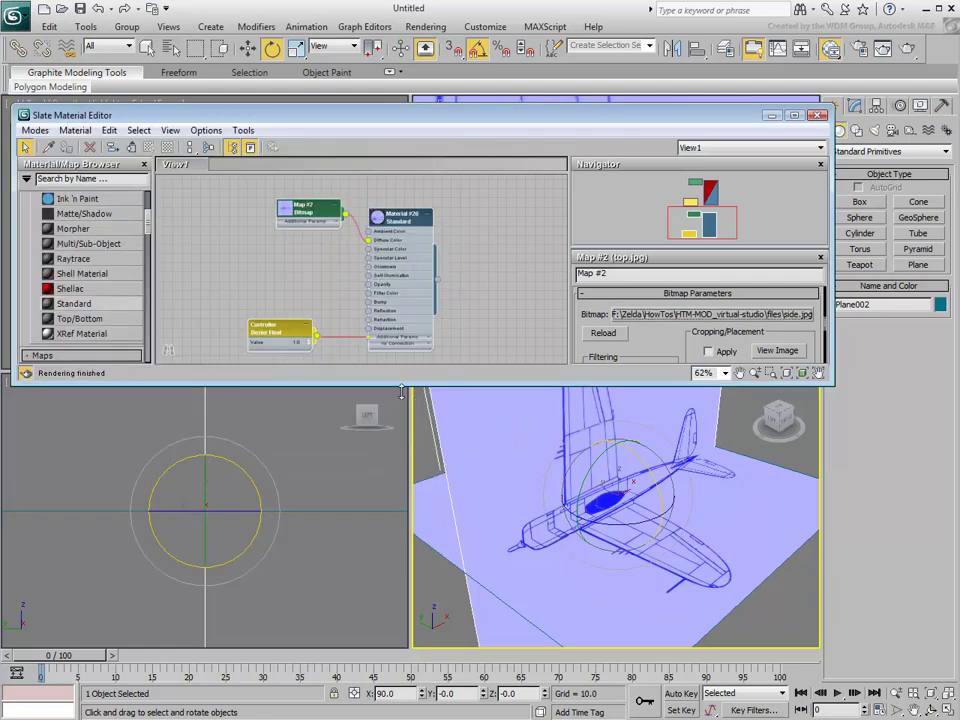
{"action": "middle_click_drag", "start_coordinate": [313, 217], "coordinate": [303, 217]}
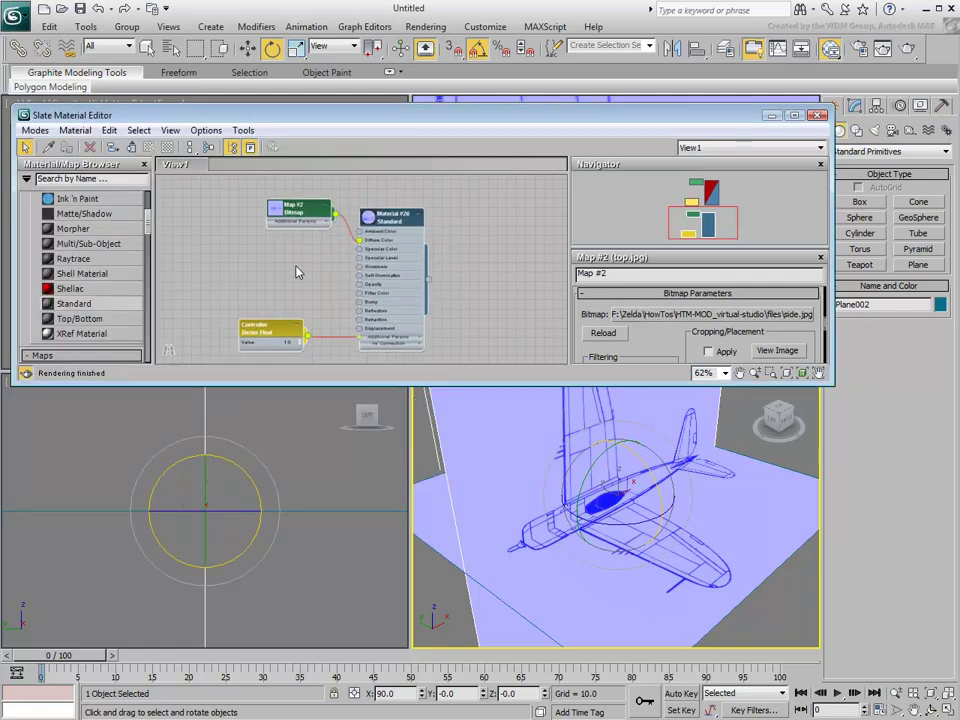
{"action": "left_click_drag", "start_coordinate": [303, 217], "coordinate": [273, 229]}
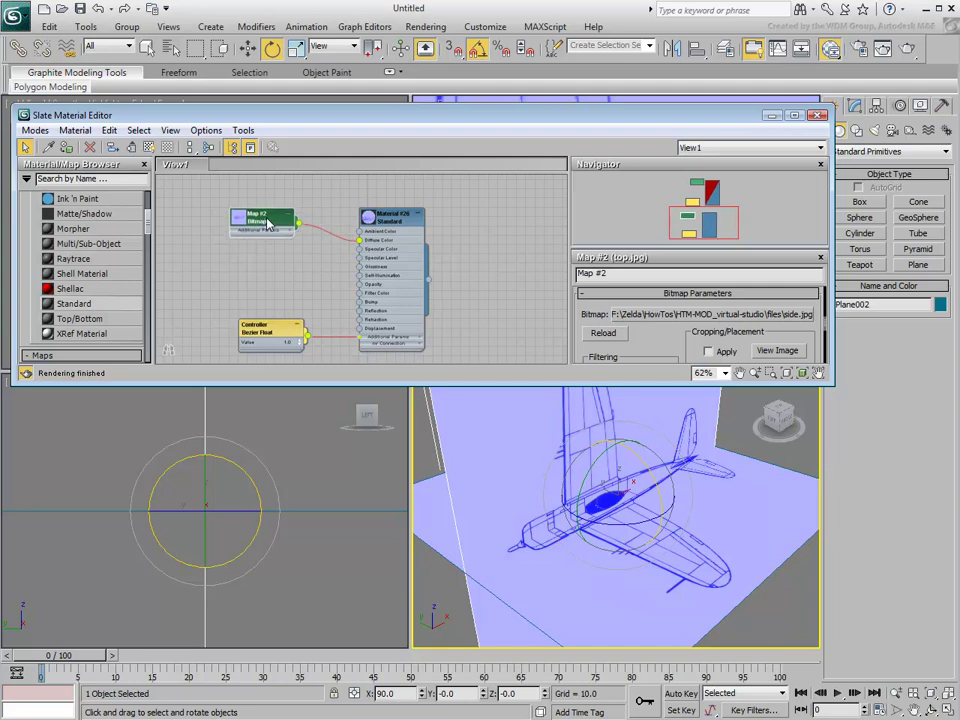
{"action": "left_click", "coordinate": [149, 147]}
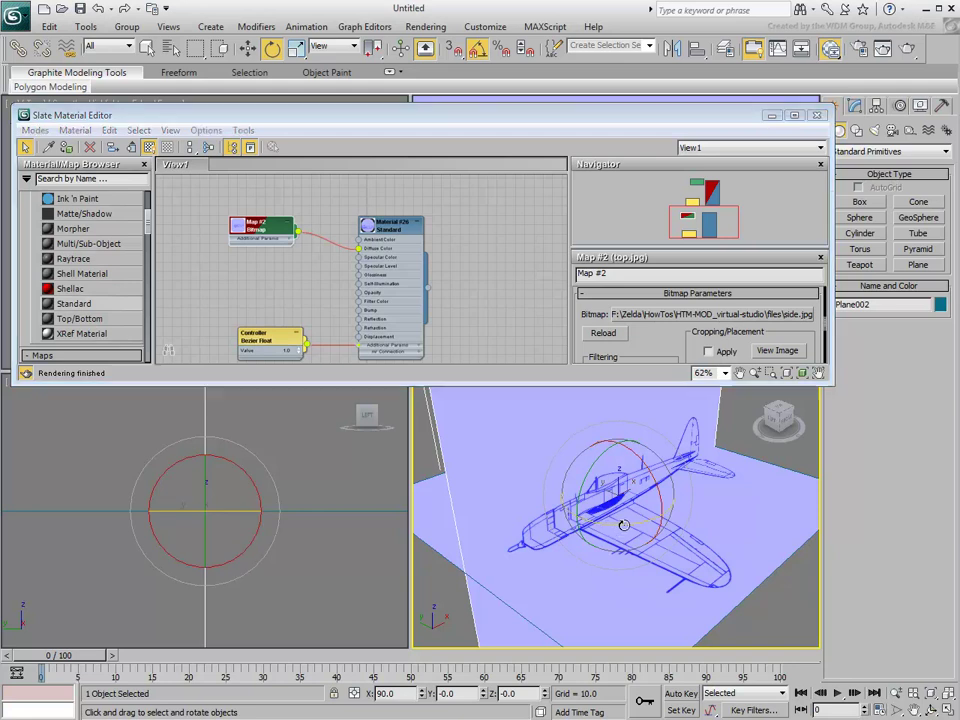
Step: Shift-rotate the plane -90° on Z and clone it as the copy Plane003
{"action": "left_click_drag", "start_coordinate": [610, 529], "coordinate": [558, 530]}
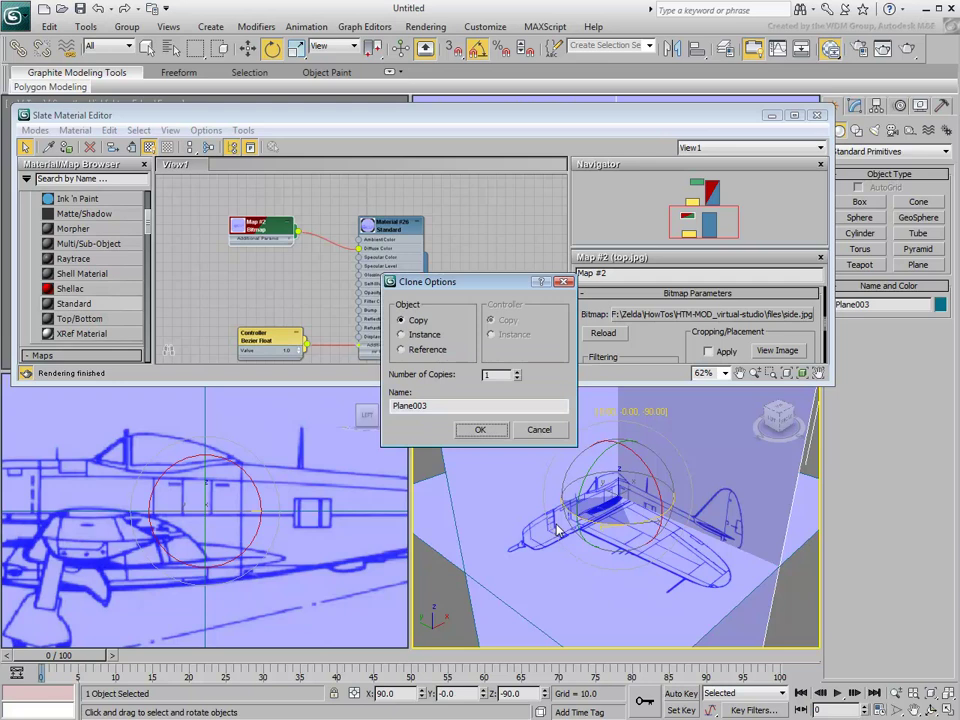
{"action": "left_click", "coordinate": [481, 430]}
{"action": "scroll", "coordinate": [482, 227], "scroll_direction": "down", "scroll_amount": 3}
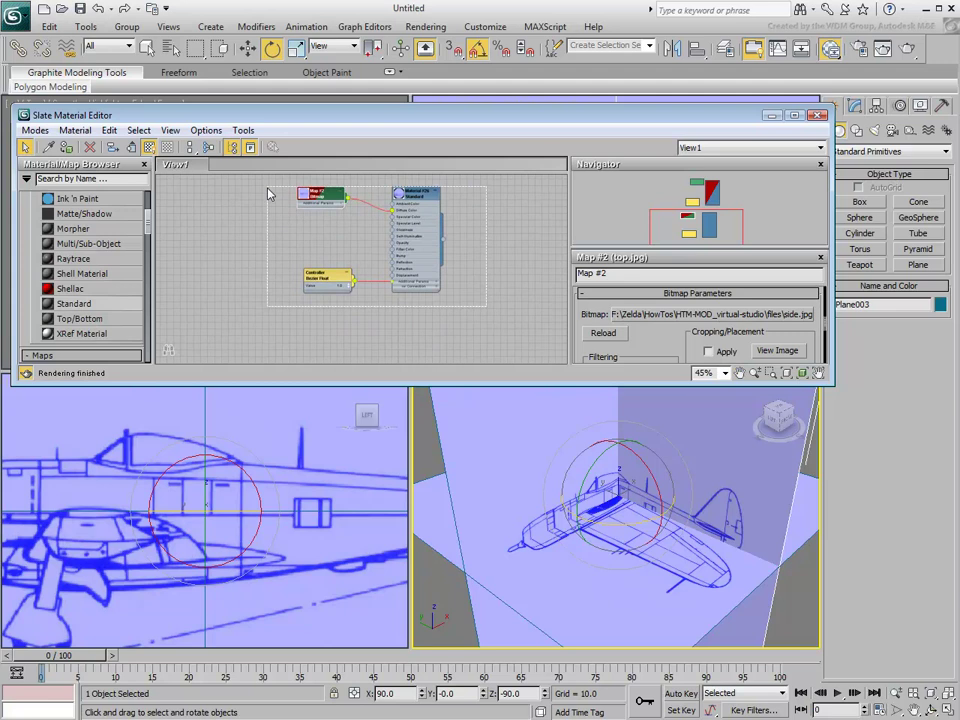
Step: Load nose.jpg into Map #3, show it in viewports, and close the editor
{"action": "left_click", "coordinate": [387, 200]}
{"action": "left_click_drag", "start_coordinate": [425, 197], "coordinate": [422, 336]}
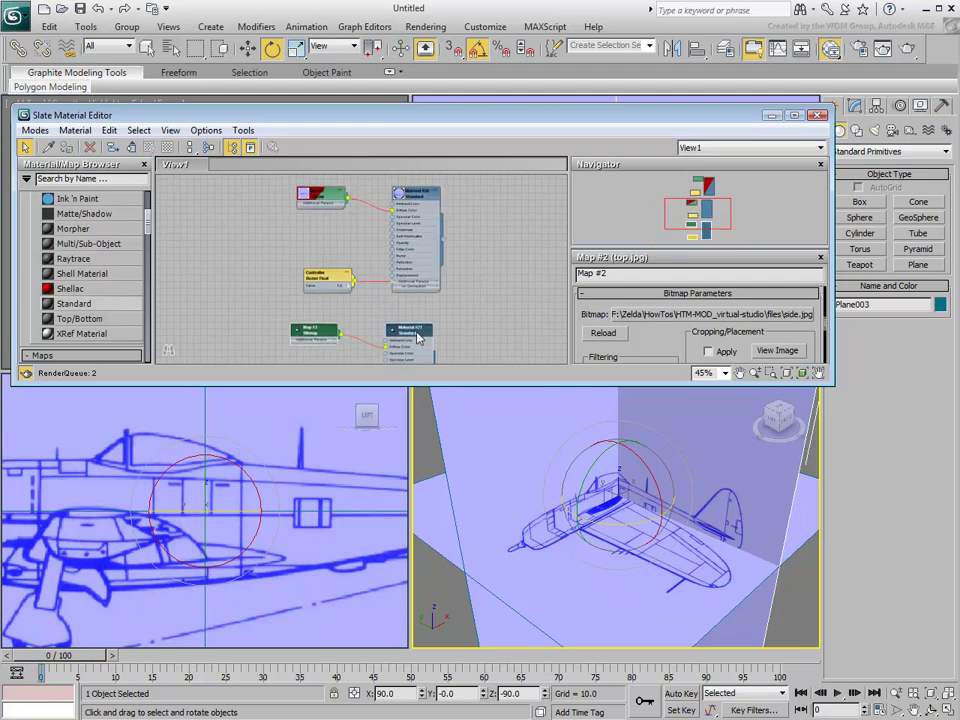
{"action": "middle_click_drag", "start_coordinate": [422, 336], "coordinate": [489, 218]}
{"action": "left_click", "coordinate": [315, 222]}
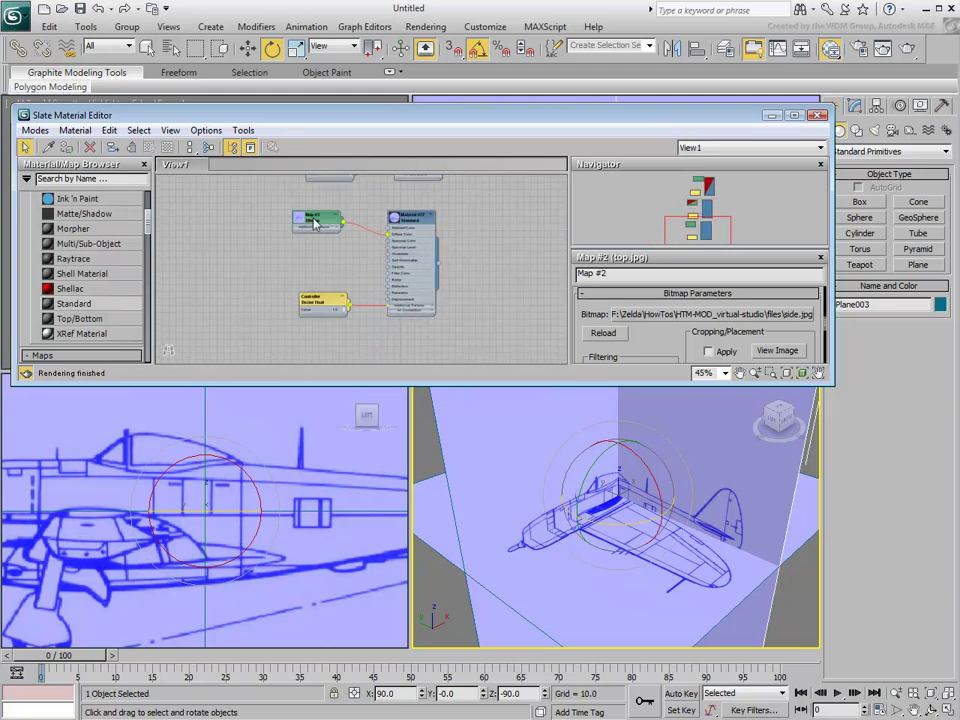
{"action": "double_click", "coordinate": [318, 222]}
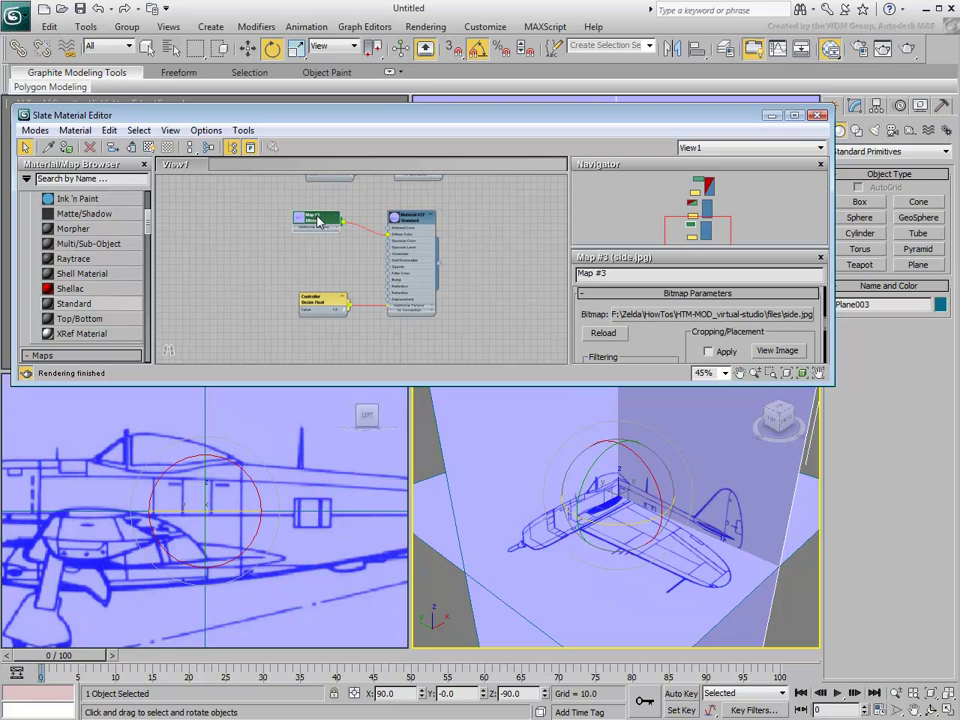
{"action": "left_click", "coordinate": [151, 147]}
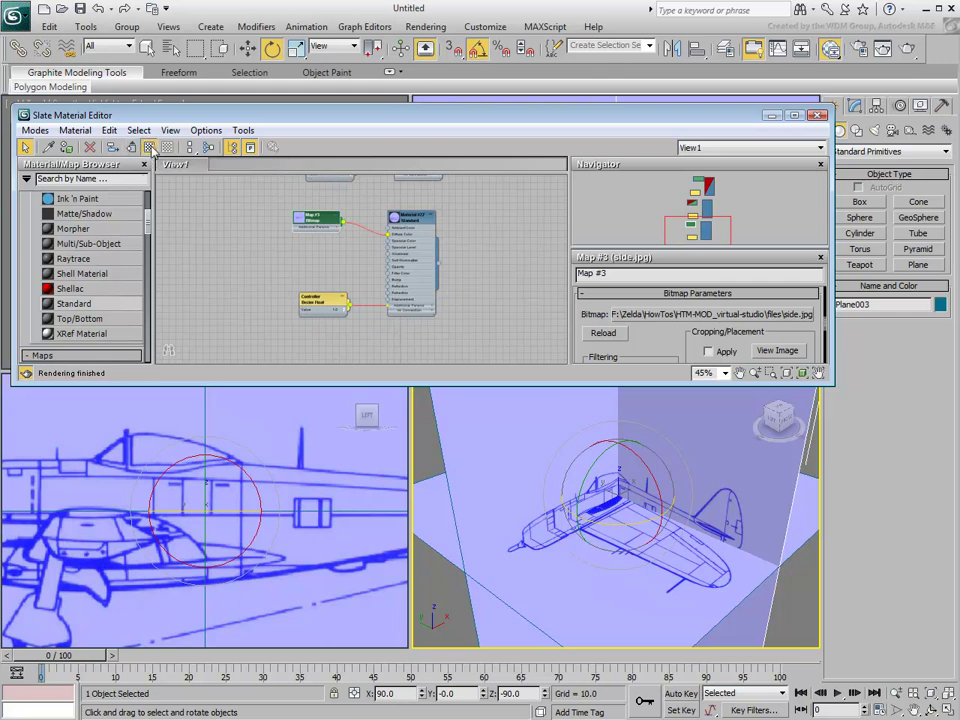
{"action": "left_click", "coordinate": [660, 313]}
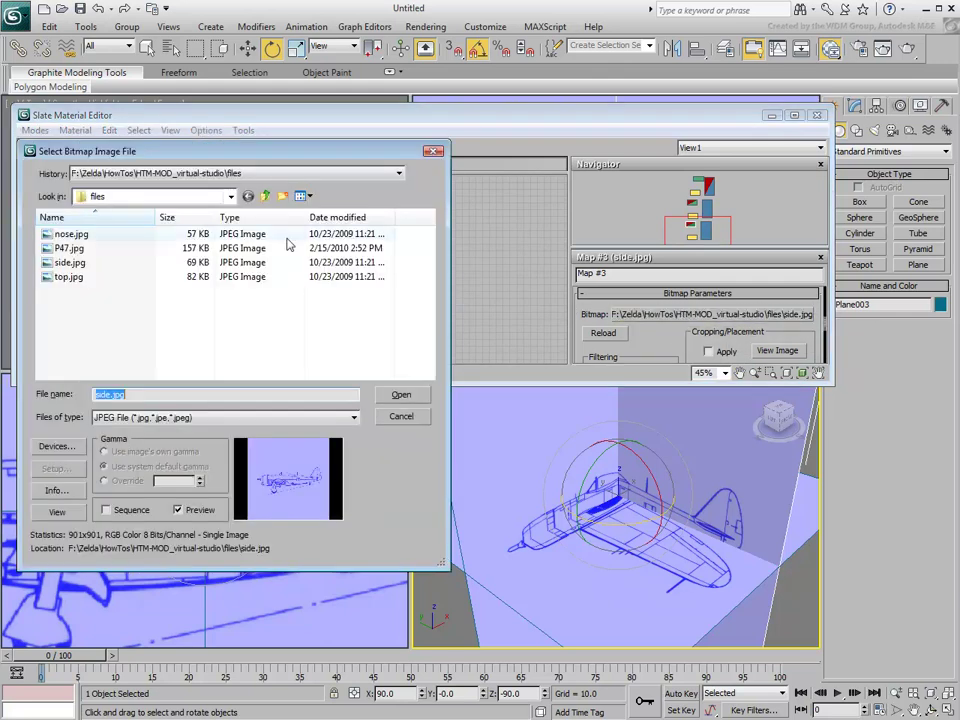
{"action": "double_click", "coordinate": [72, 235]}
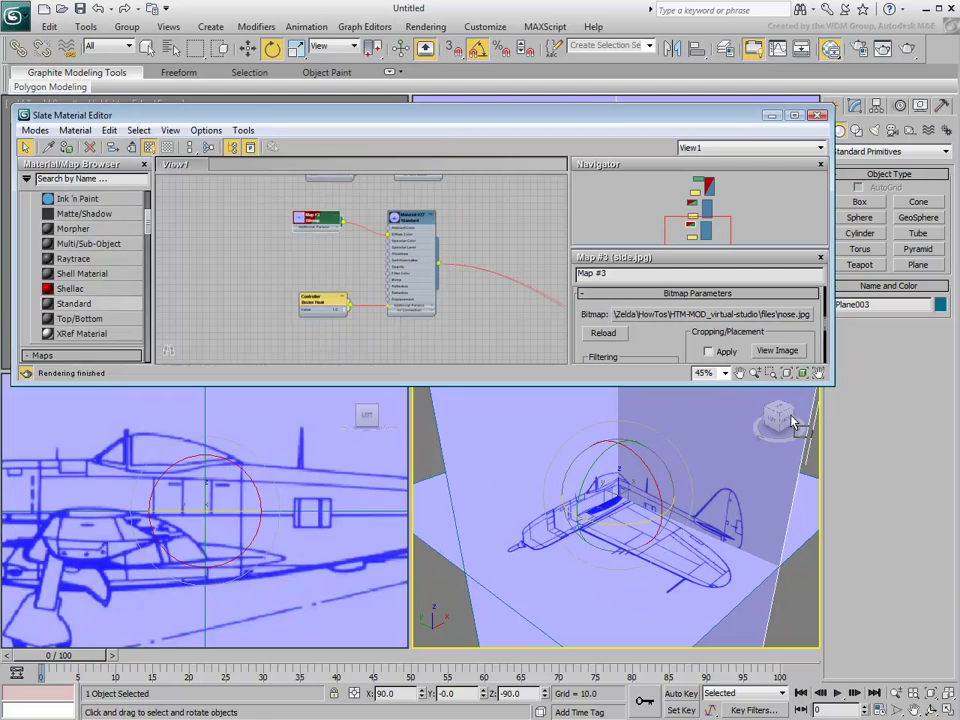
{"action": "left_click", "coordinate": [819, 117]}
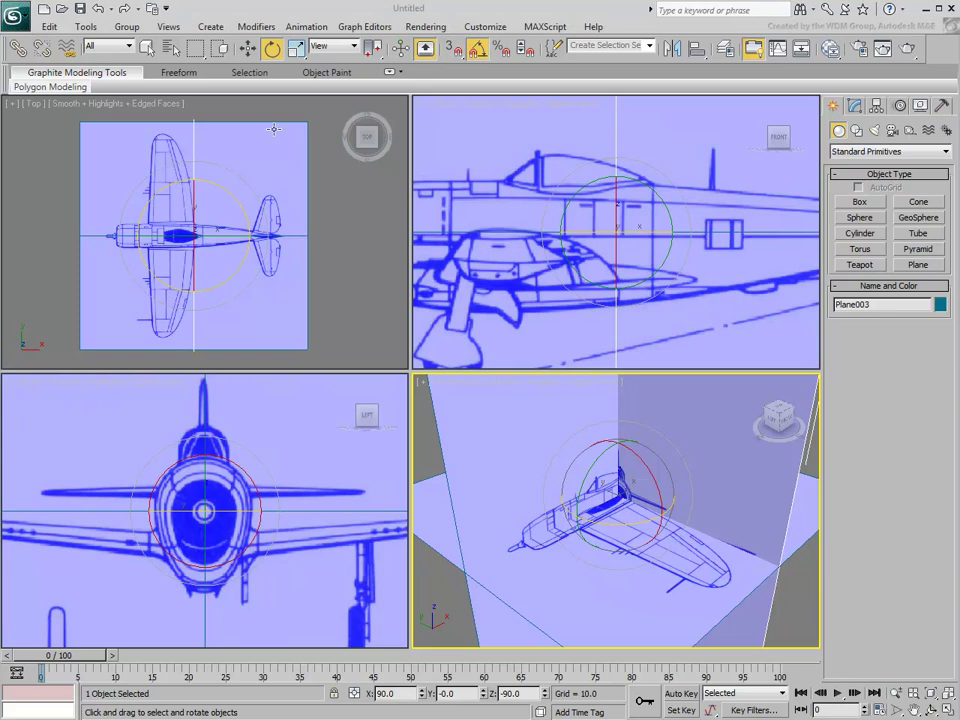
Step: Move Plane003 to X 450 and Plane002 to Y 450
{"action": "key", "text": "w"}
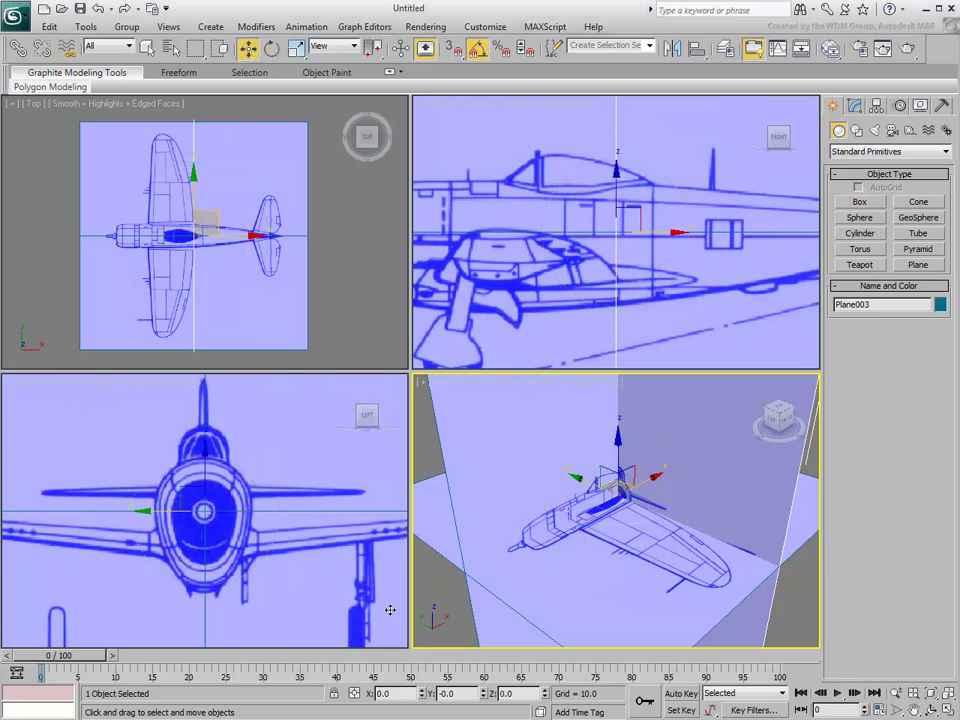
{"action": "type", "text": "450"}
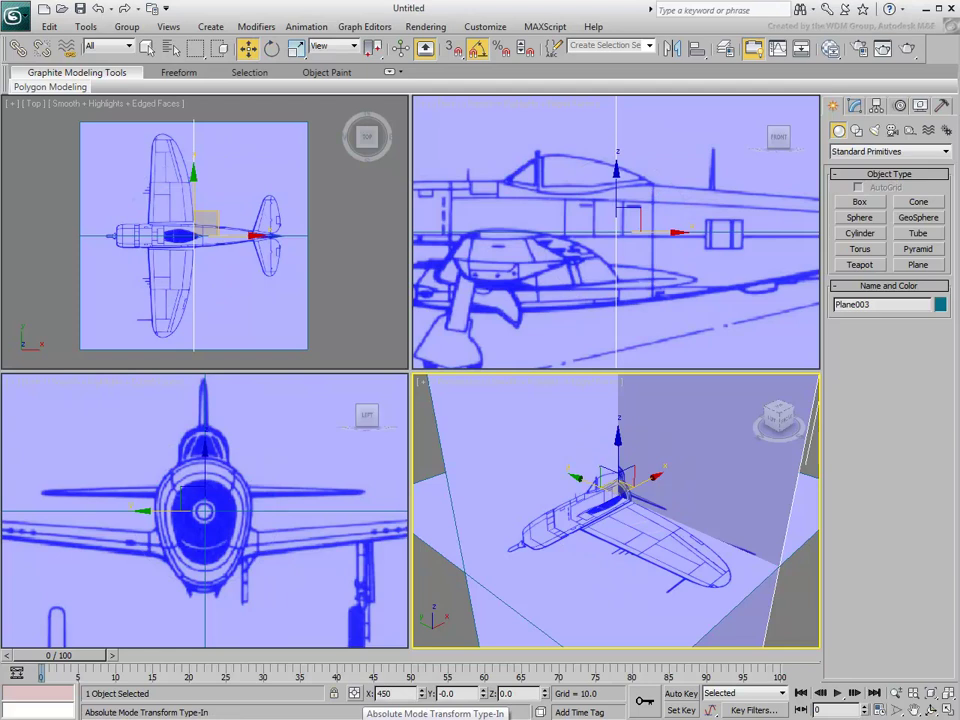
{"action": "key", "text": "Return"}
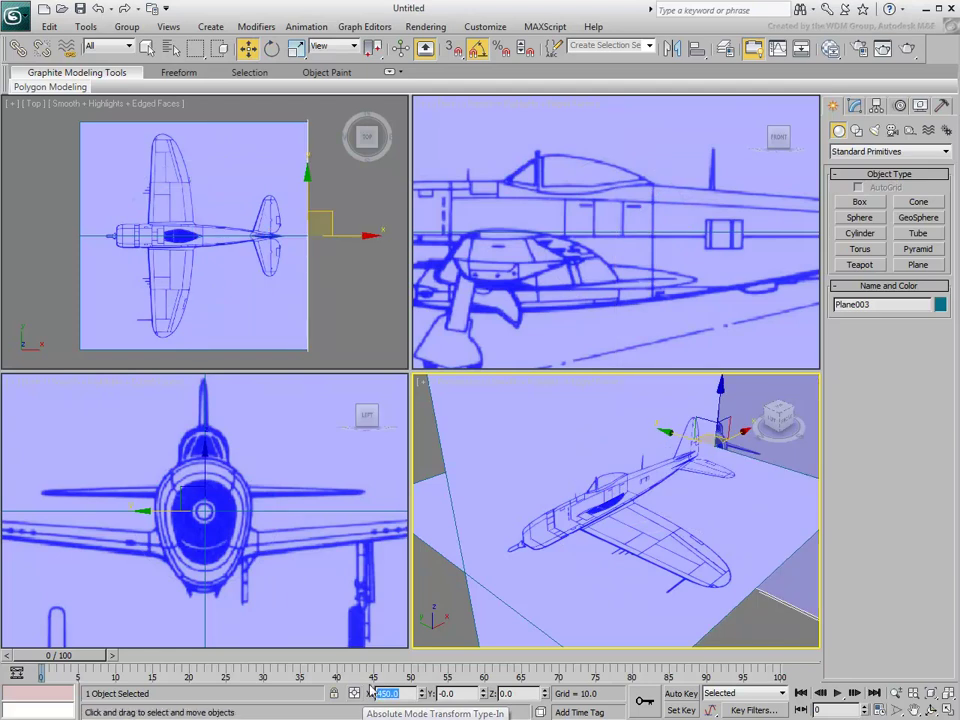
{"action": "left_click", "coordinate": [455, 528]}
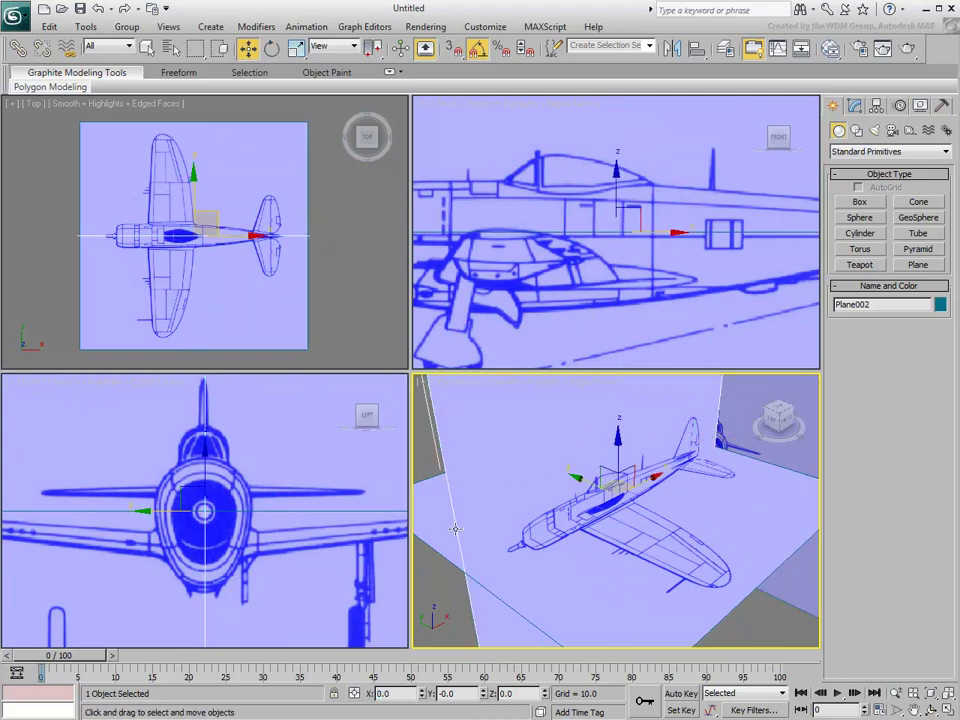
{"action": "left_click", "coordinate": [461, 696]}
{"action": "type", "text": "450"}
{"action": "key", "text": "Return"}
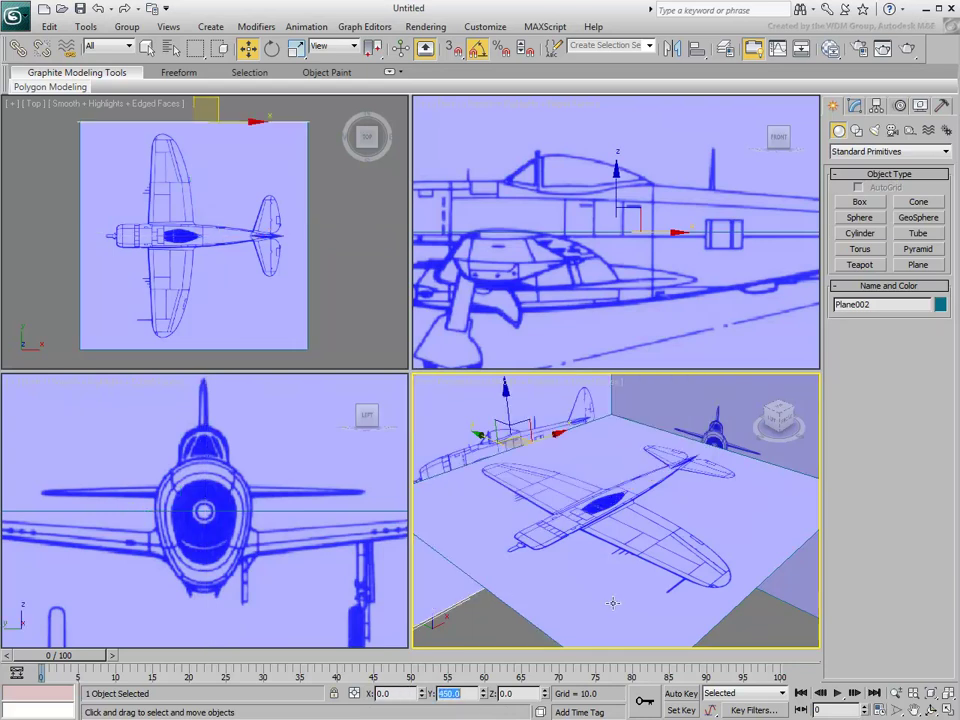
Step: Set the floor plane's Z position to -450
{"action": "left_click", "coordinate": [613, 602]}
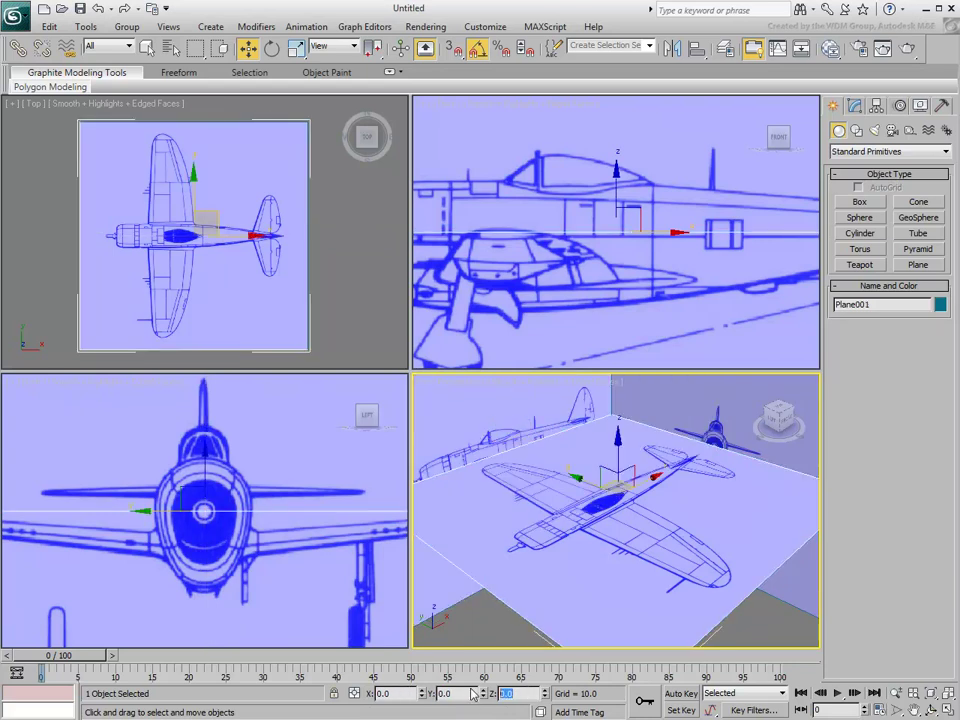
{"action": "type", "text": "-450"}
{"action": "key", "text": "Return"}
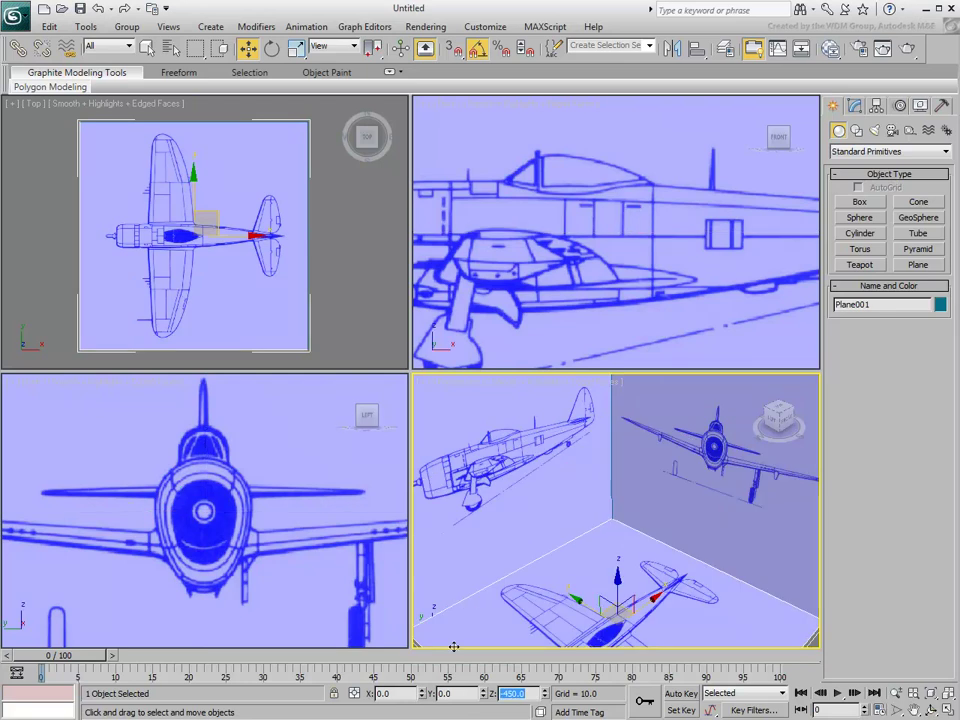
Step: Maximize the perspective view and orbit to look into the box corner
{"action": "scroll", "coordinate": [620, 512], "scroll_direction": "down", "scroll_amount": 5}
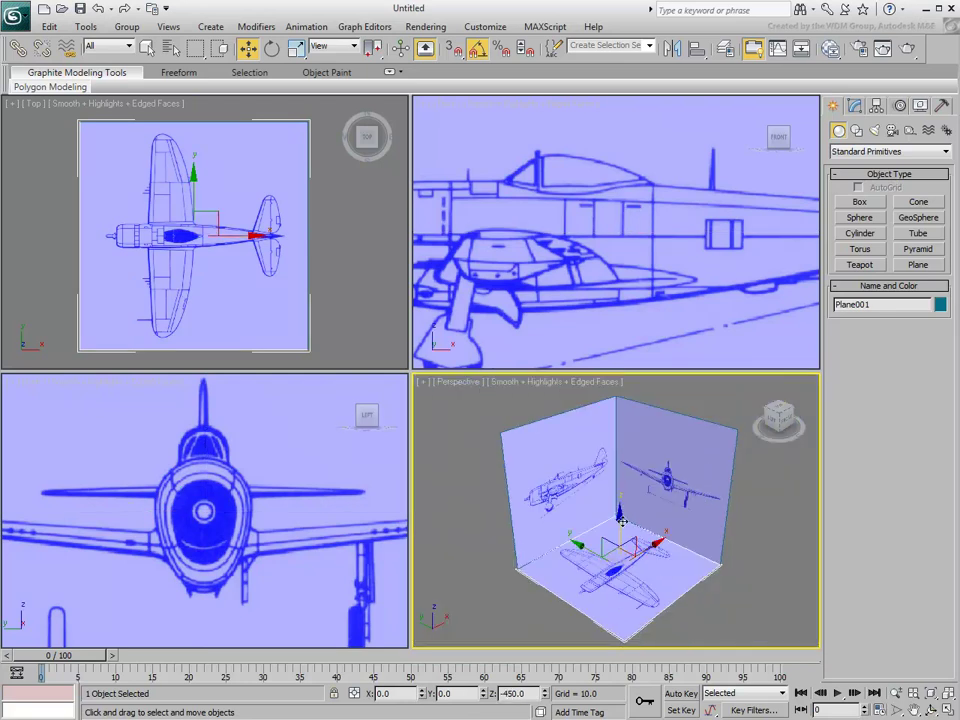
{"action": "mouse_move", "coordinate": [620, 517]}
{"action": "middle_mouse_down", "text": "alt"}
{"action": "mouse_move", "coordinate": [623, 525]}
{"action": "mouse_move", "coordinate": [615, 520]}
{"action": "middle_mouse_up", "text": "alt"}
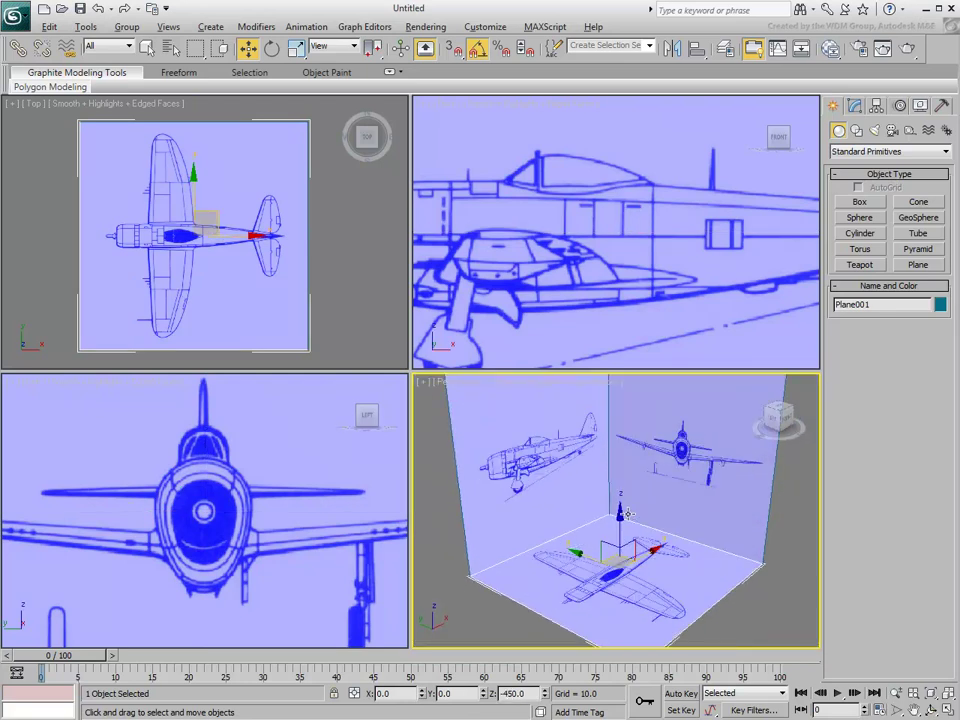
{"action": "key", "text": "alt+w"}
{"action": "middle_click_drag", "start_coordinate": [462, 386], "coordinate": [470, 455], "text": "alt"}
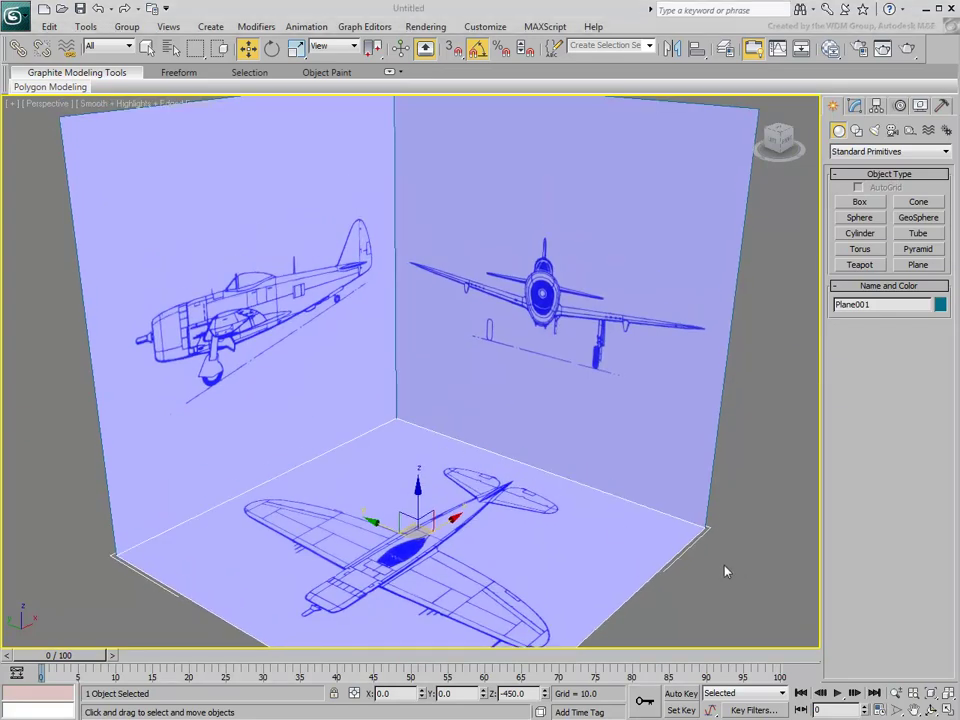
Step: Test freezing the floor plane, then Unfreeze All to restore it
{"action": "right_click", "coordinate": [490, 525]}
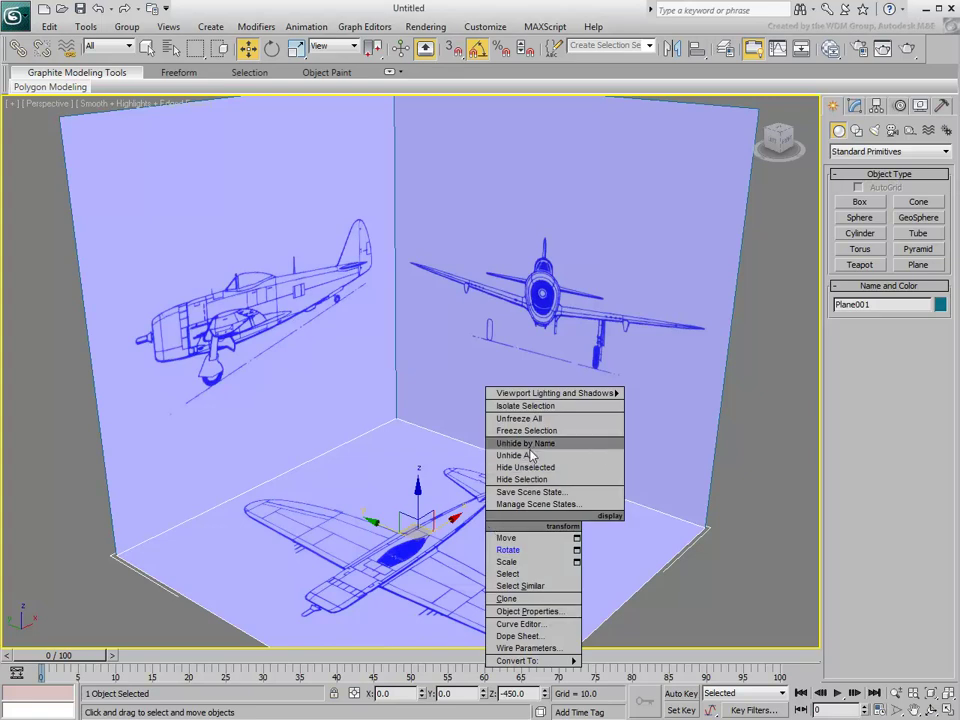
{"action": "left_click", "coordinate": [527, 430]}
{"action": "right_click", "coordinate": [463, 508]}
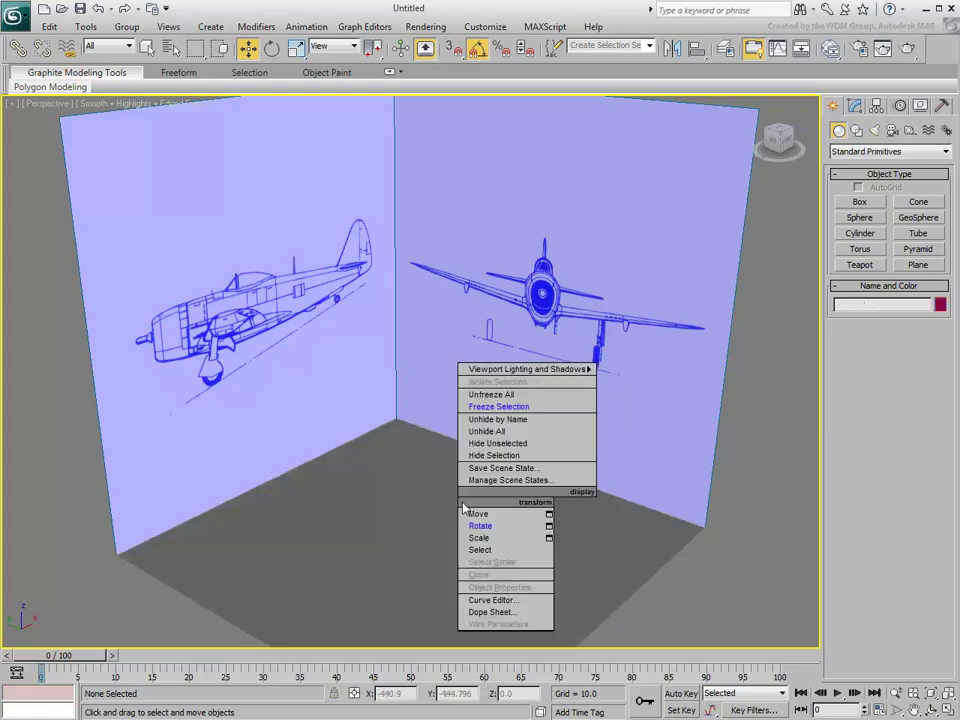
{"action": "left_click", "coordinate": [500, 389]}
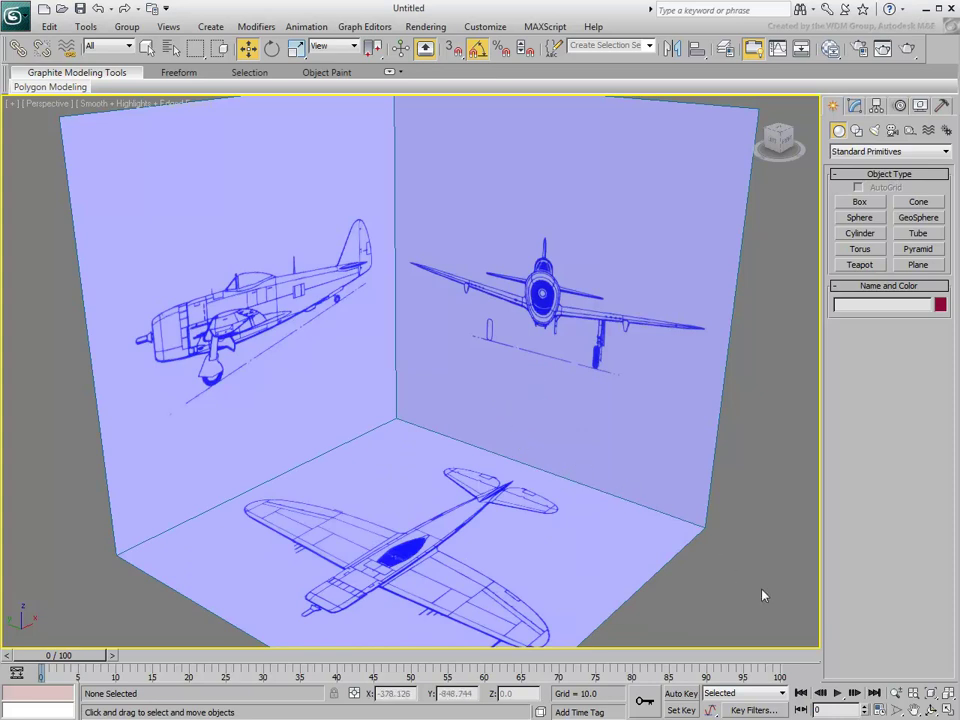
Step: Turn off Show Frozen in Gray for all three planes and freeze them
{"action": "left_click_drag", "start_coordinate": [737, 599], "coordinate": [251, 371]}
{"action": "right_click", "coordinate": [466, 393]}
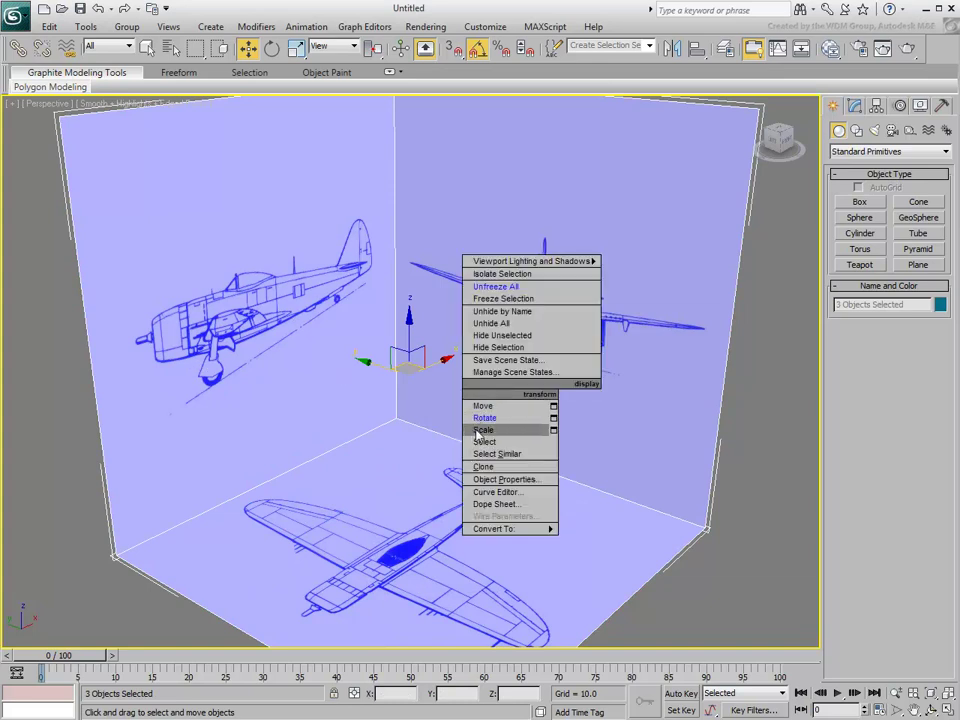
{"action": "left_click", "coordinate": [494, 481]}
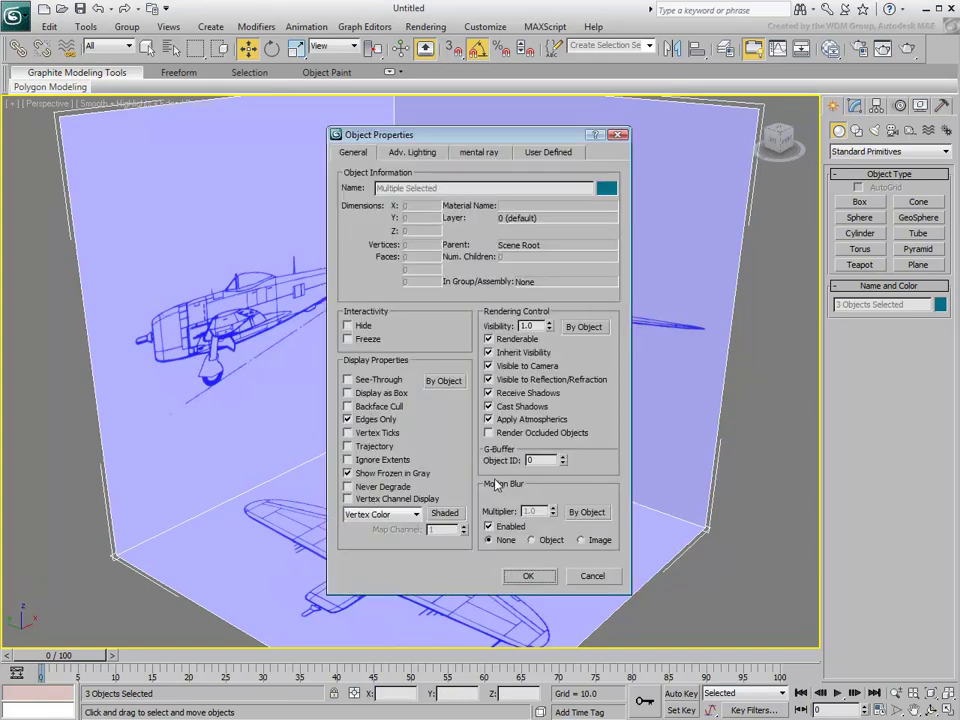
{"action": "left_click", "coordinate": [348, 473]}
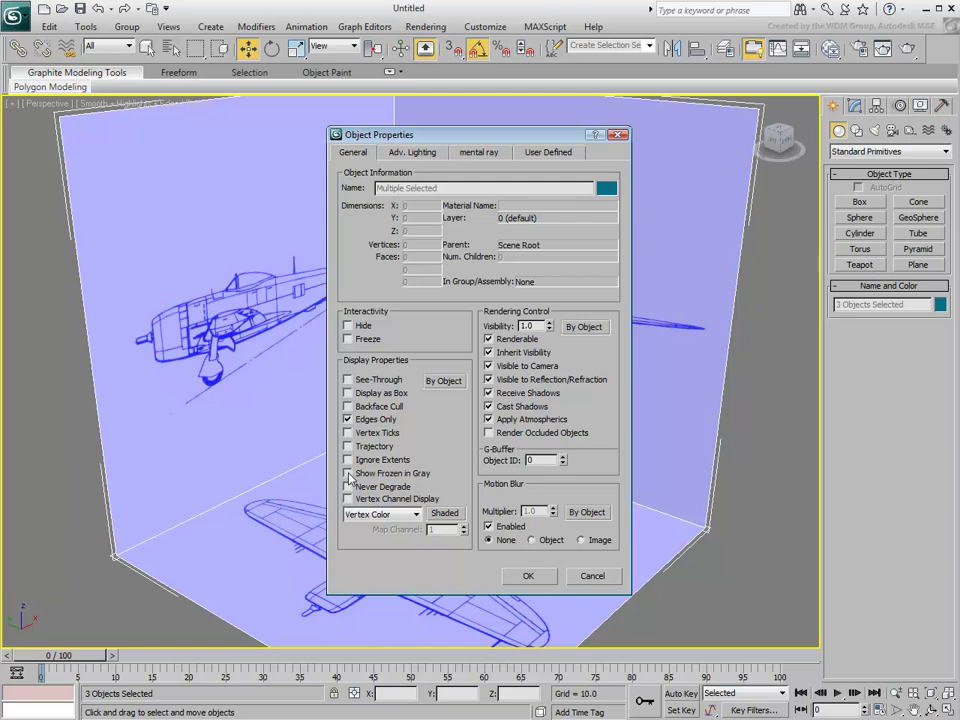
{"action": "left_click", "coordinate": [524, 575]}
{"action": "right_click", "coordinate": [491, 487]}
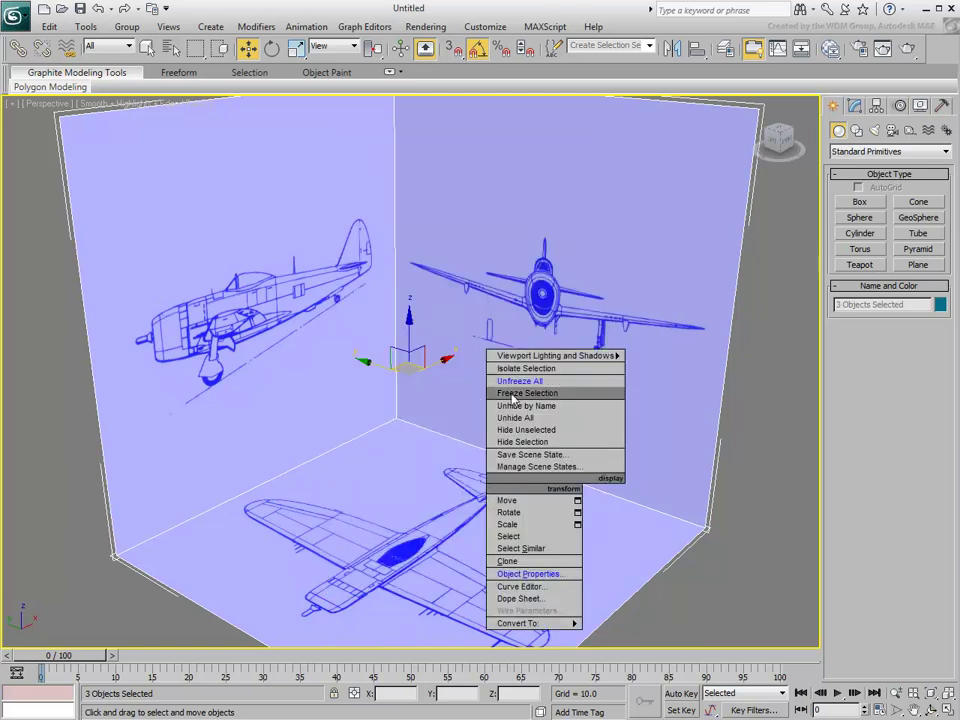
{"action": "left_click", "coordinate": [513, 394]}
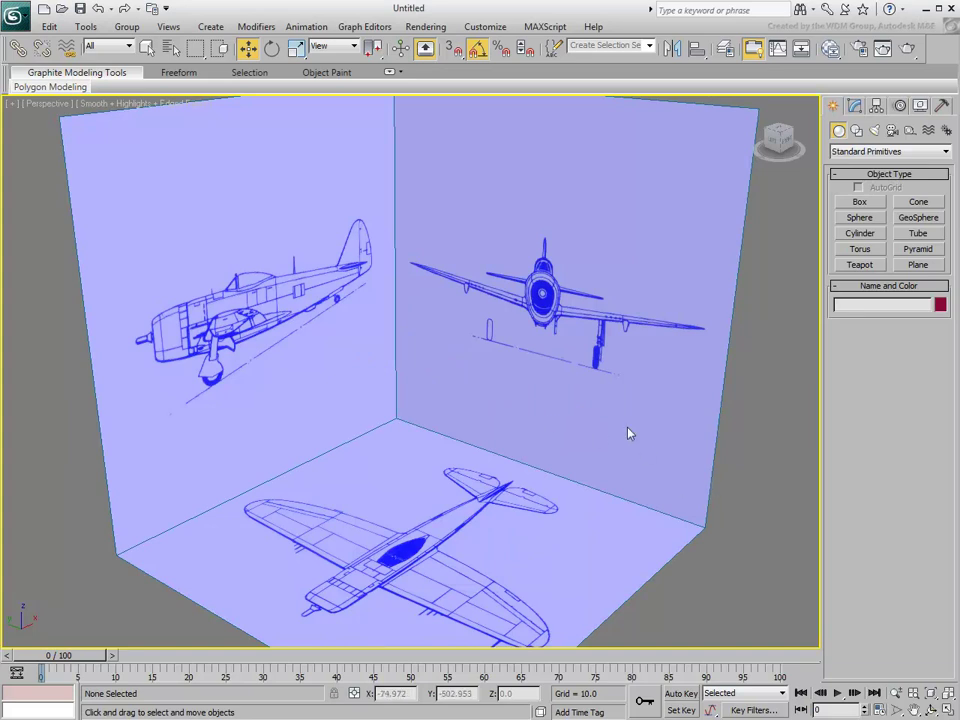